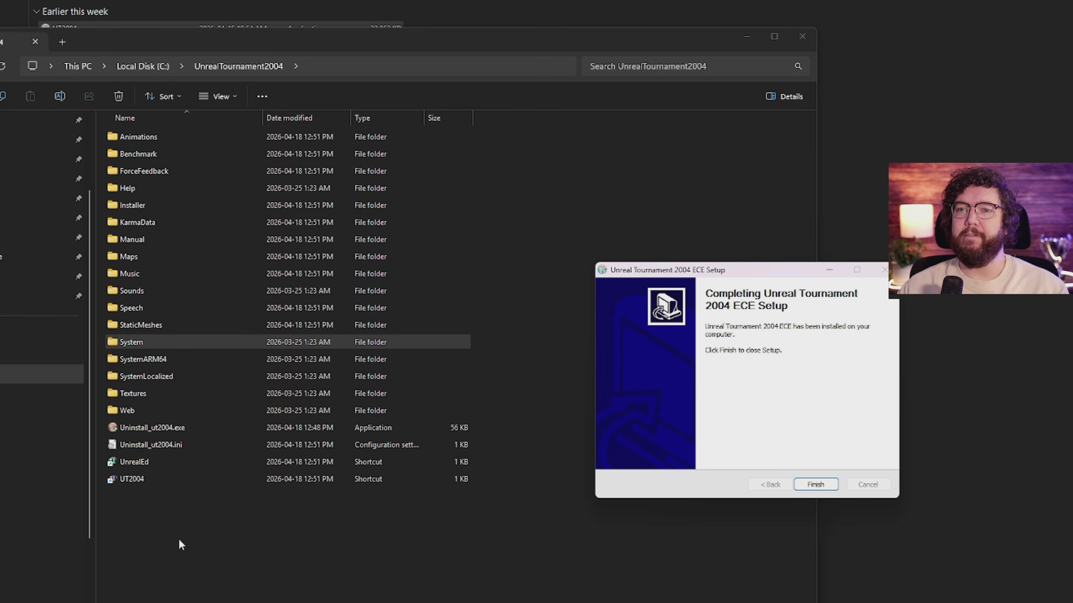
Step: Bring the C:\UnrealTournament2004 folder window forward and select the UT2004 shortcut
left_click(204, 507)
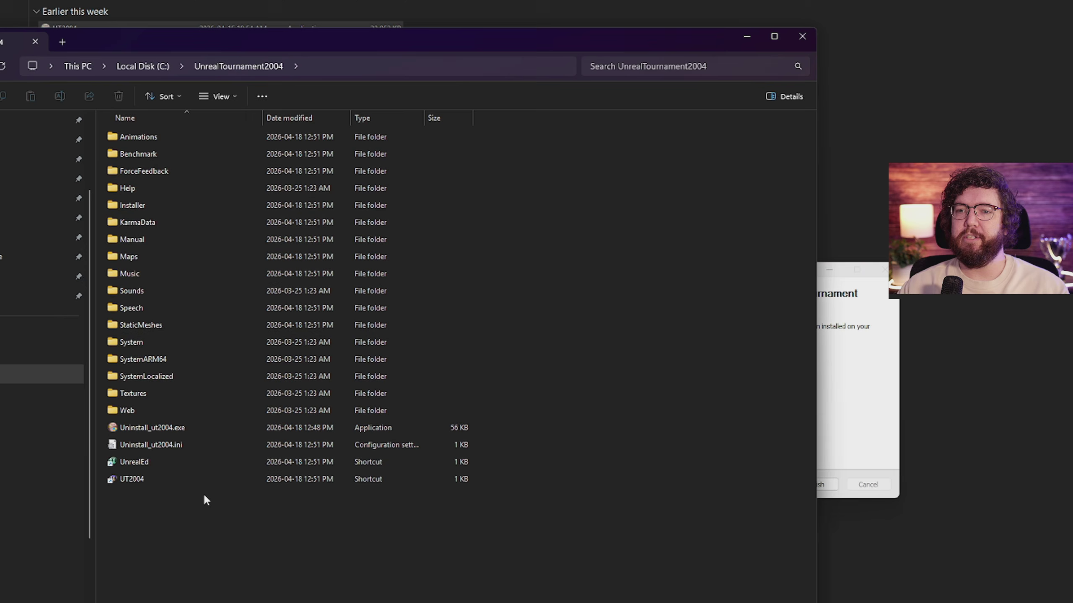
left_click(148, 480)
Step: Launch UT2004, keep Direct 3D 9 as the renderer, and set the resolution to 2560x1440
double_click(145, 478)
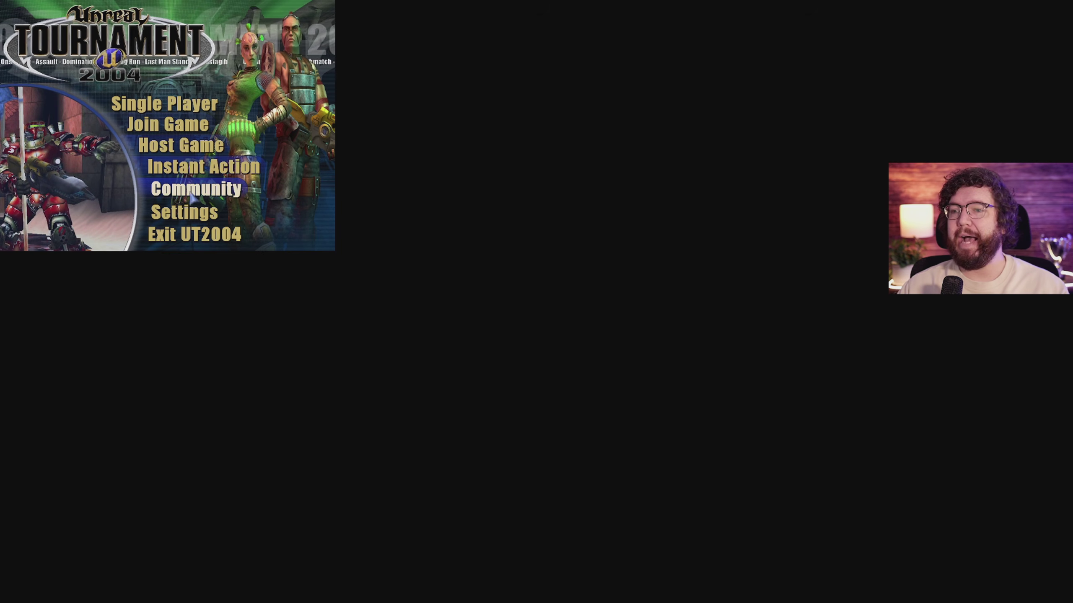
left_click(177, 214)
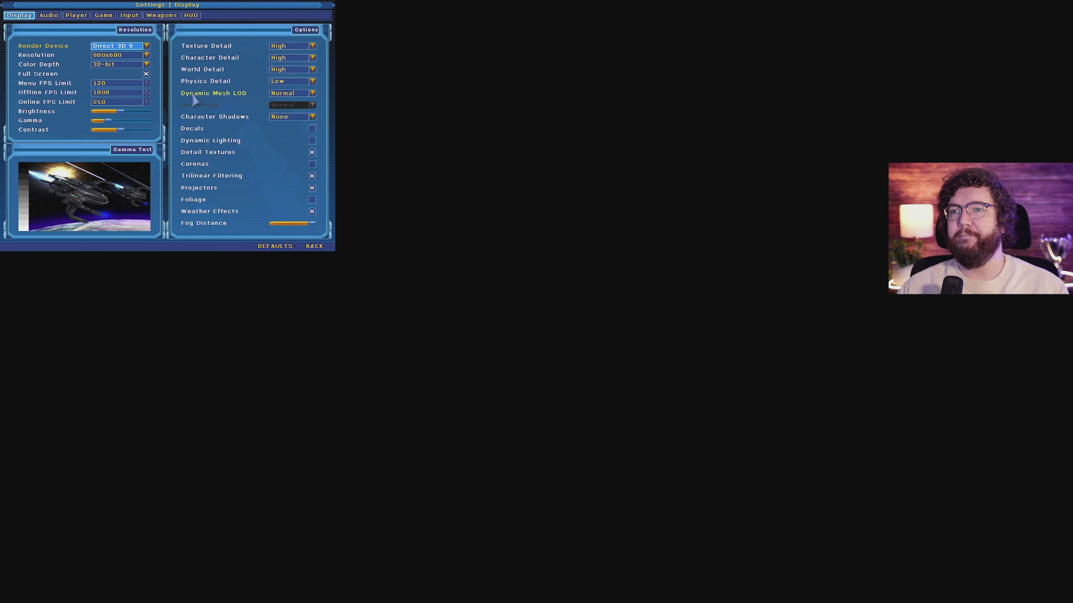
left_click(146, 46)
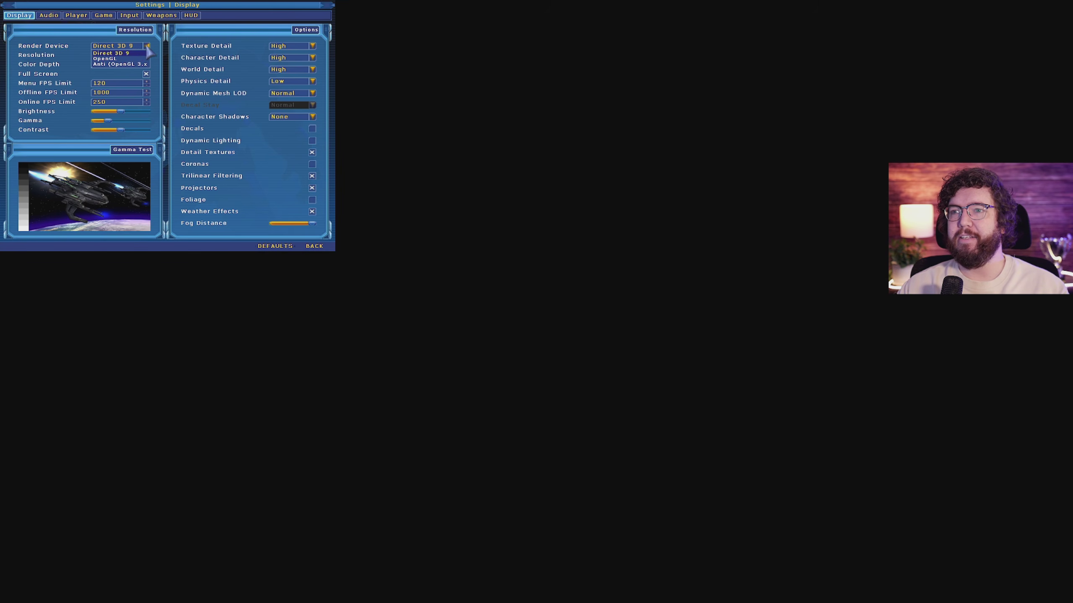
left_click(111, 54)
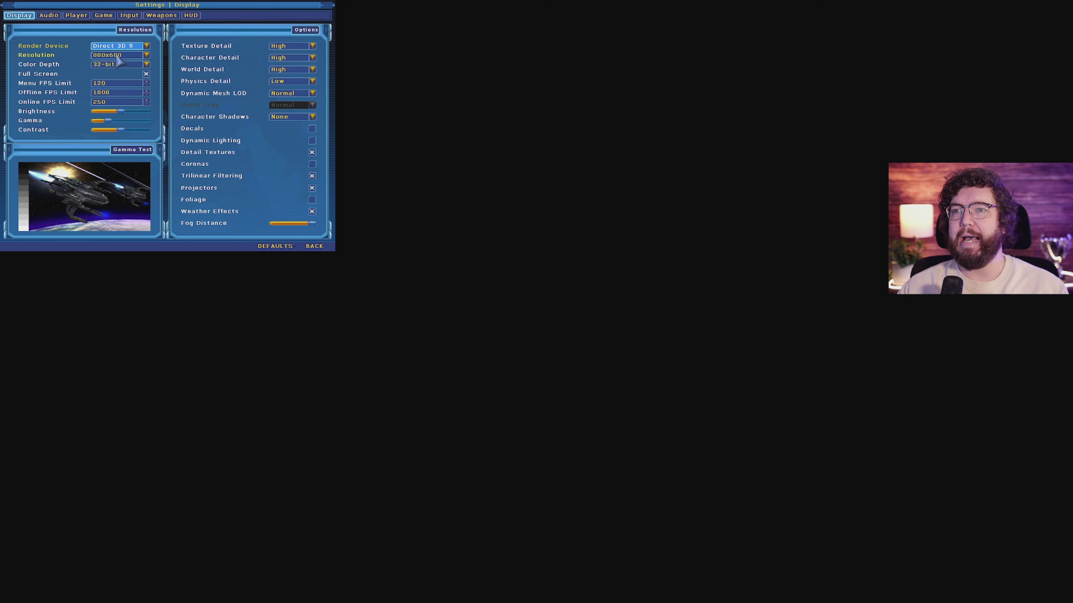
left_click(108, 55)
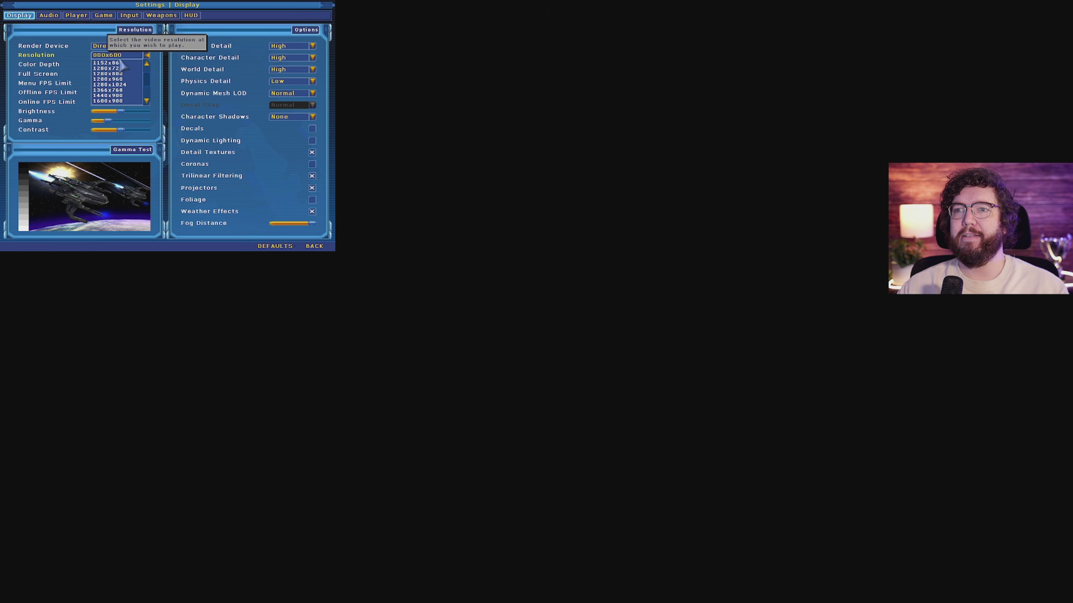
scroll(111, 98, "down", 6)
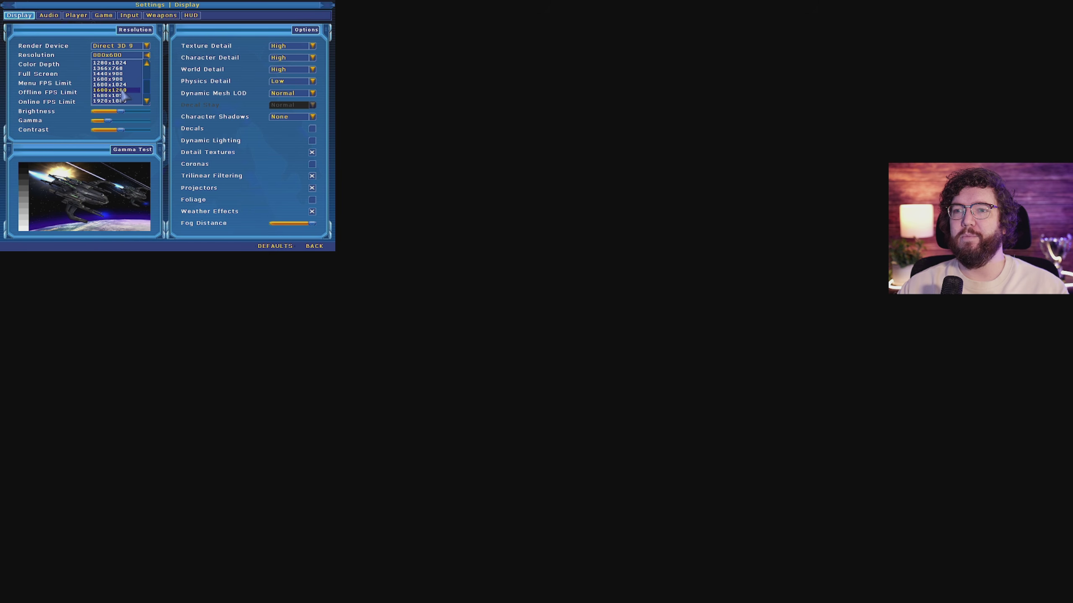
left_click(97, 101)
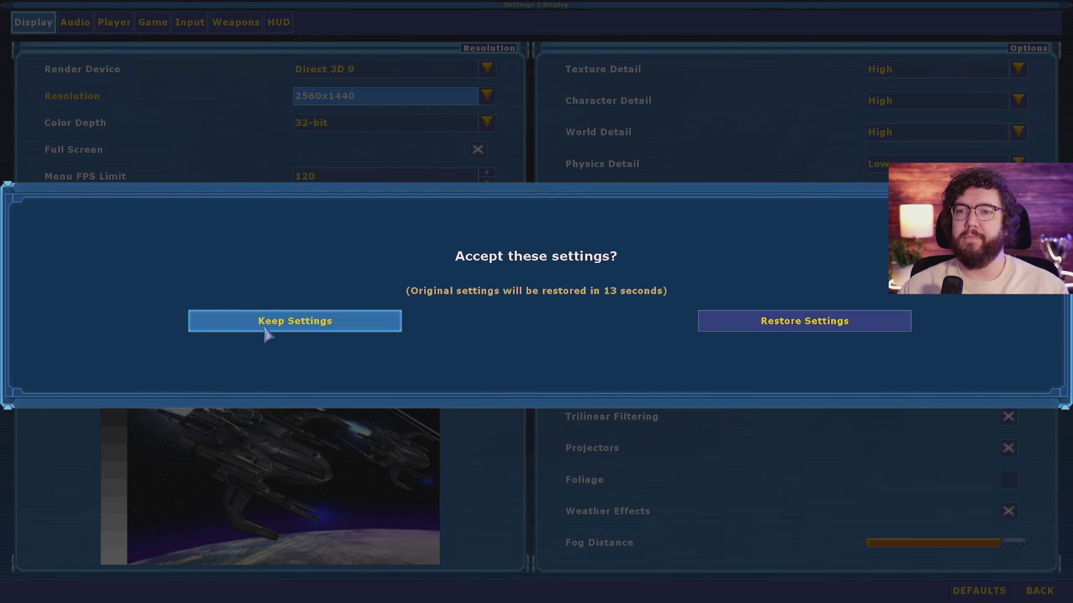
Step: Keep 2560x1440 and set the Menu, Offline and Online FPS limits to 300
left_click(360, 335)
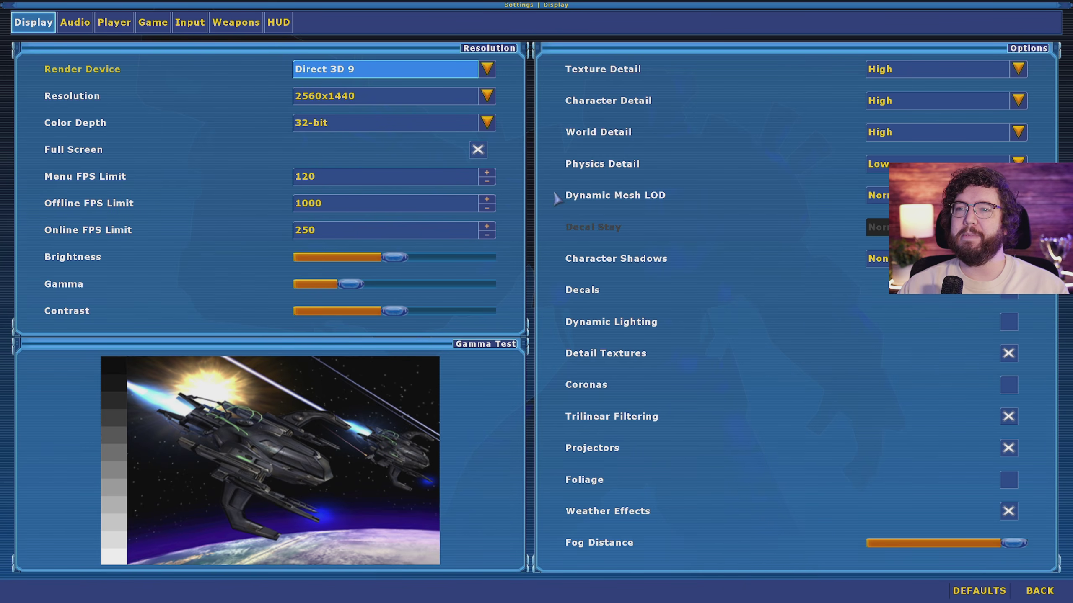
left_click(347, 206)
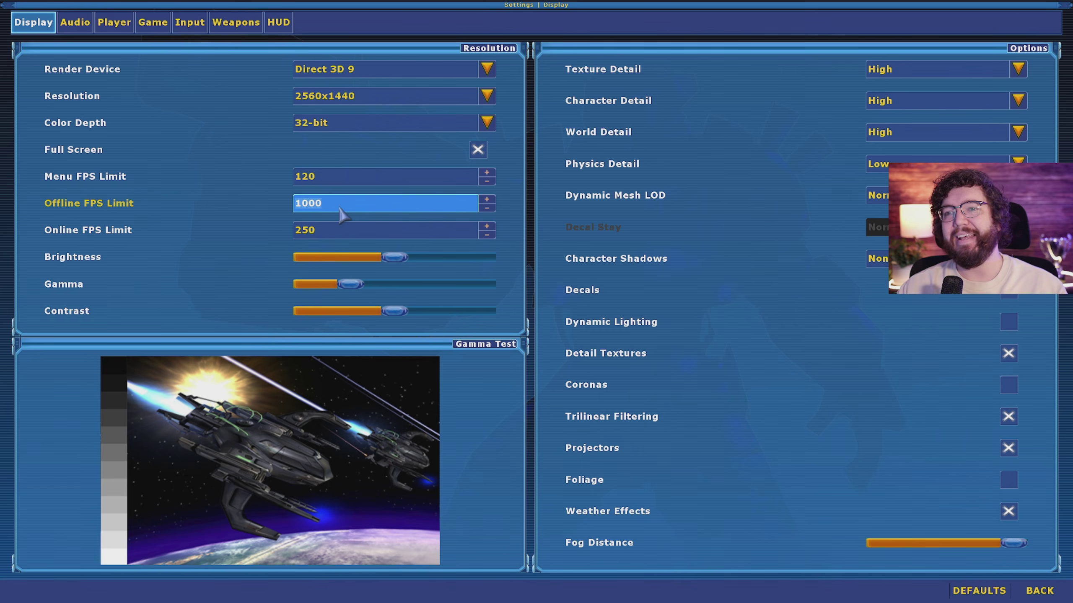
left_click(340, 181)
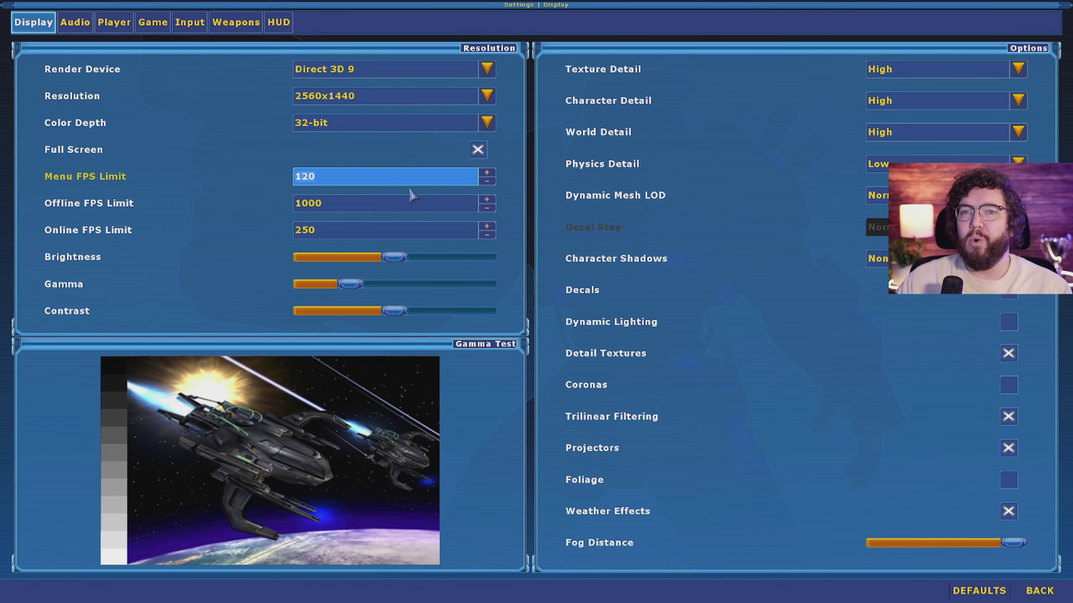
type("300")
left_click(454, 205)
key("Tab")
type("300")
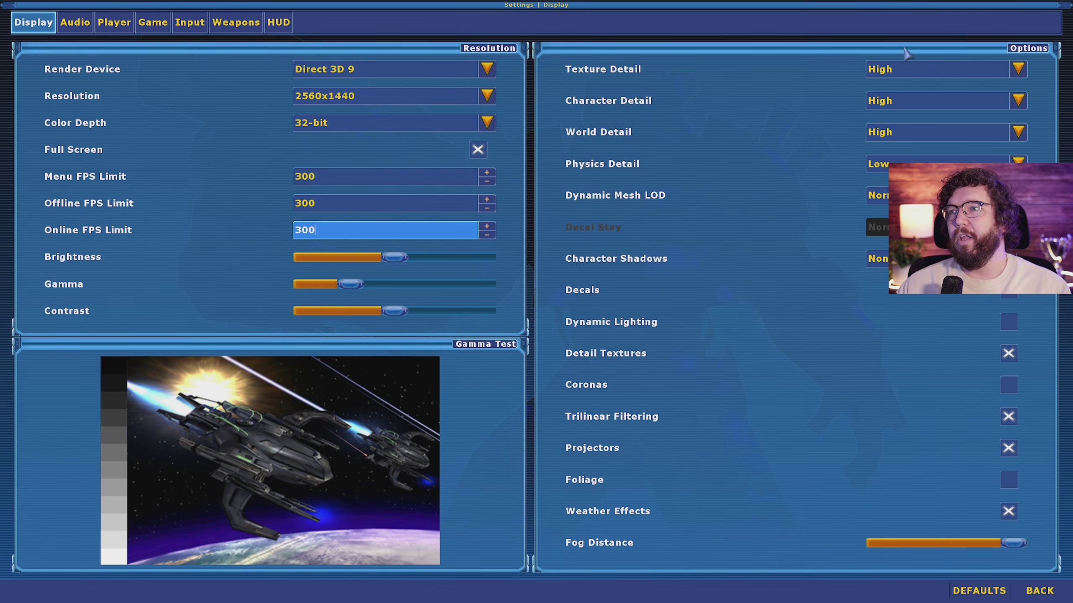
Step: Set Texture, Character and World Detail to Highest, Physics and Mesh LOD to High, Shadows to Full
left_click(891, 69)
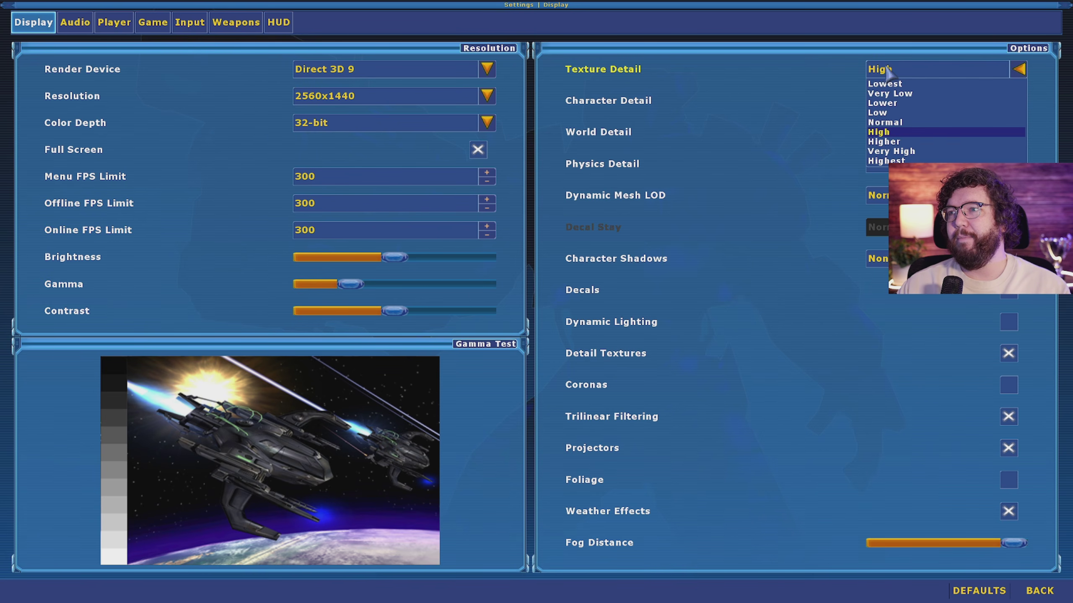
left_click(887, 167)
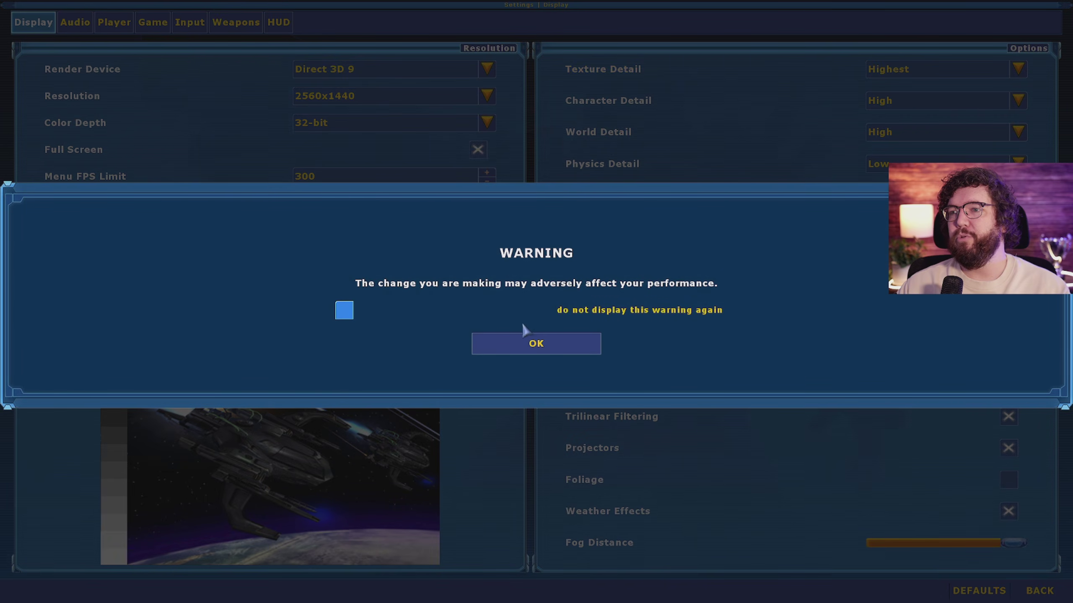
left_click(344, 311)
left_click(536, 344)
left_click(895, 100)
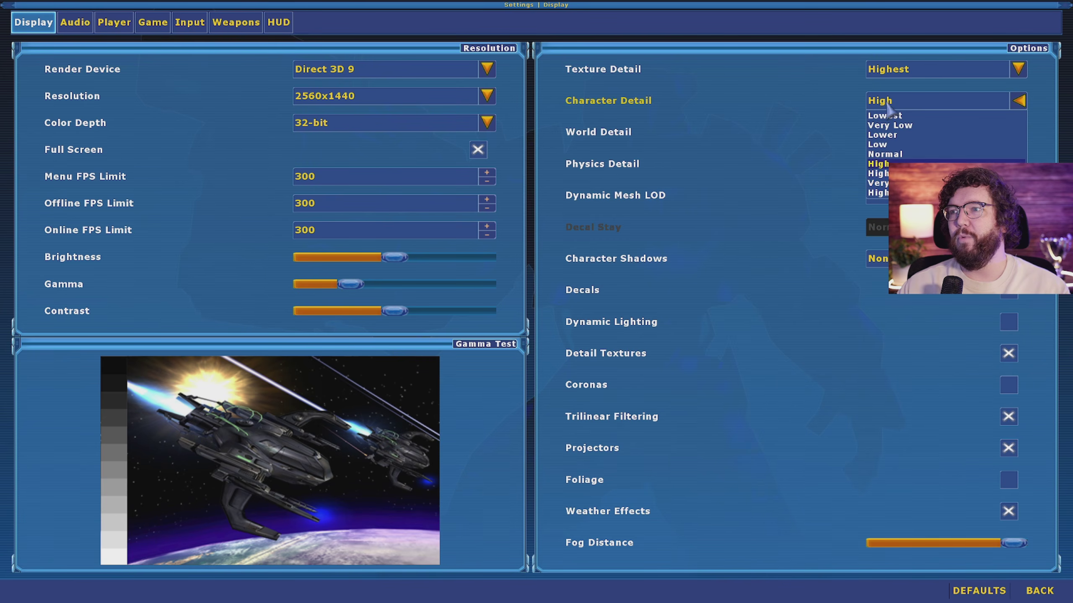
left_click(879, 193)
left_click(896, 132)
left_click(880, 168)
left_click(883, 164)
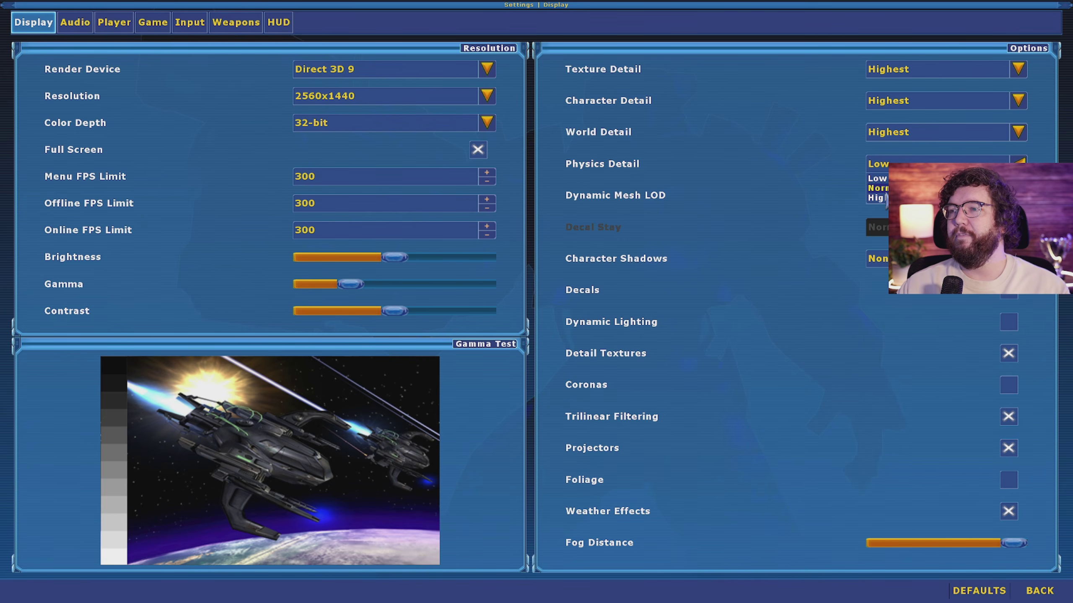
left_click(878, 186)
left_click(883, 195)
left_click(878, 229)
left_click(879, 259)
left_click(879, 250)
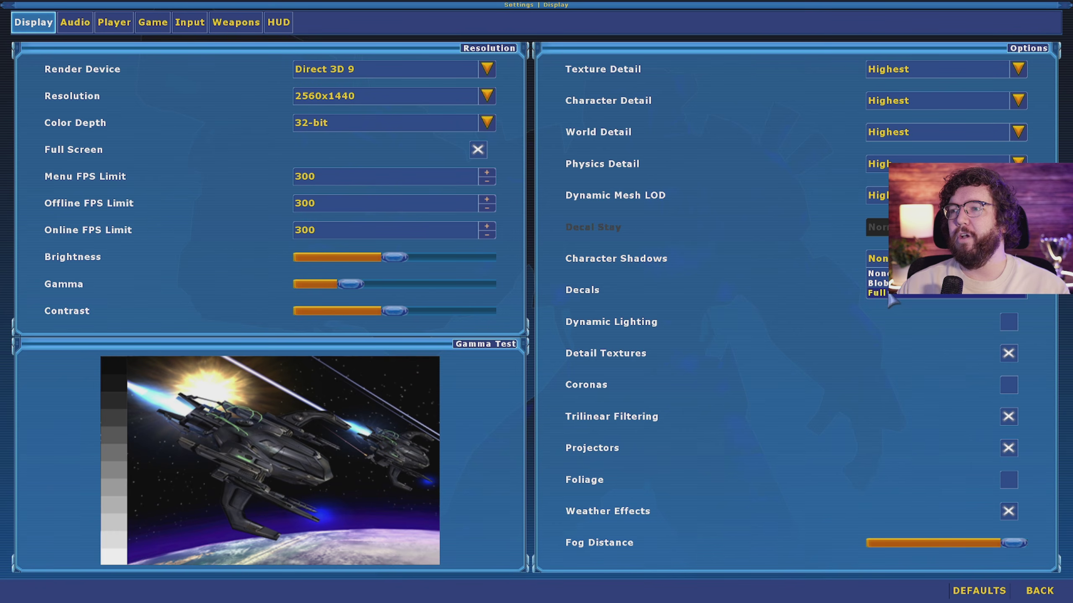
Step: Untick Decals, Dynamic Lighting, Coronas, Foliage, Projectors, Trilinear Filtering, Weather Effects and Detail Textures
left_click(1009, 296)
left_click(1011, 323)
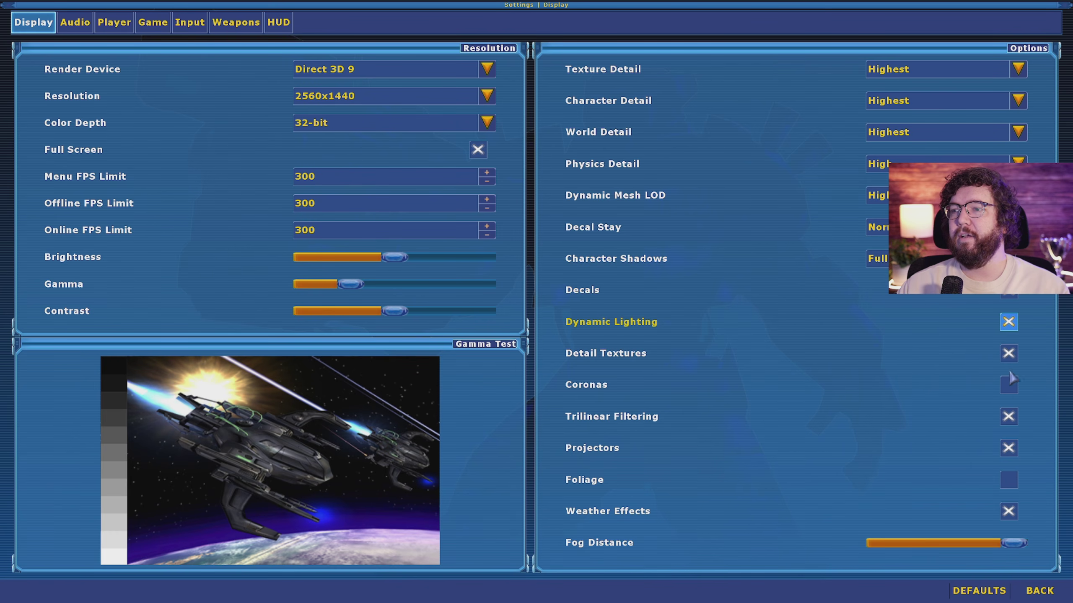
left_click(1009, 385)
left_click(1009, 479)
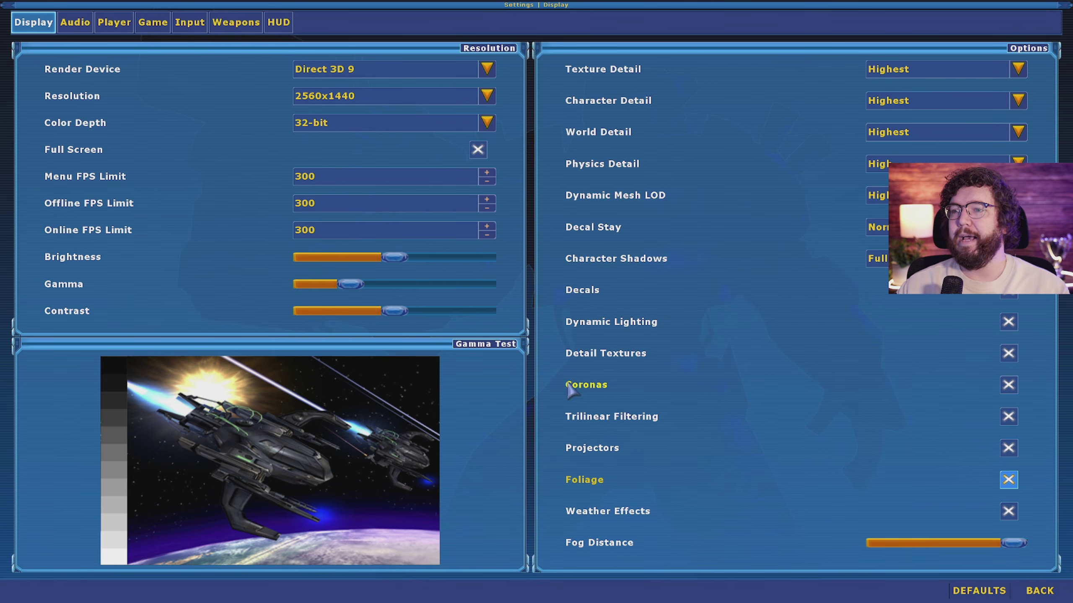
left_click(1009, 384)
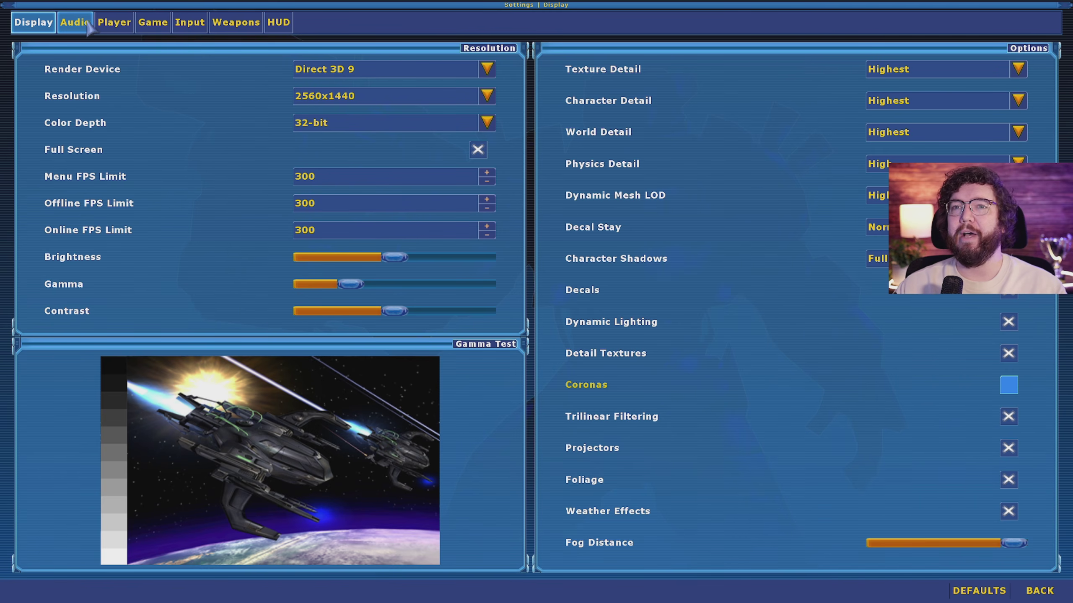
left_click(1009, 511)
left_click(1008, 480)
left_click(1008, 448)
left_click(1009, 417)
left_click(1008, 321)
left_click(1008, 291)
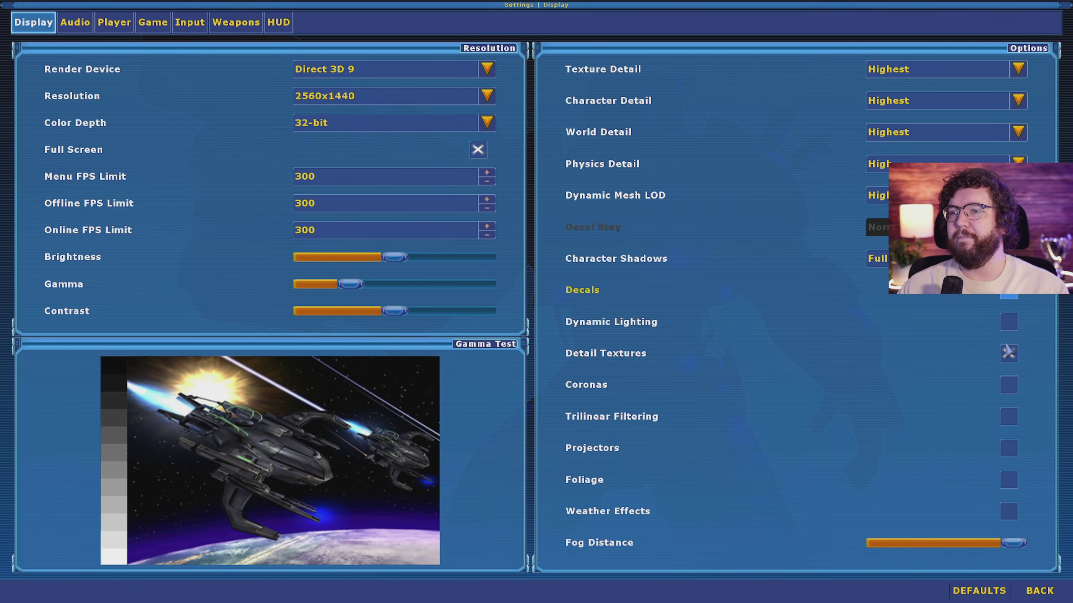
left_click(1009, 353)
left_click(74, 22)
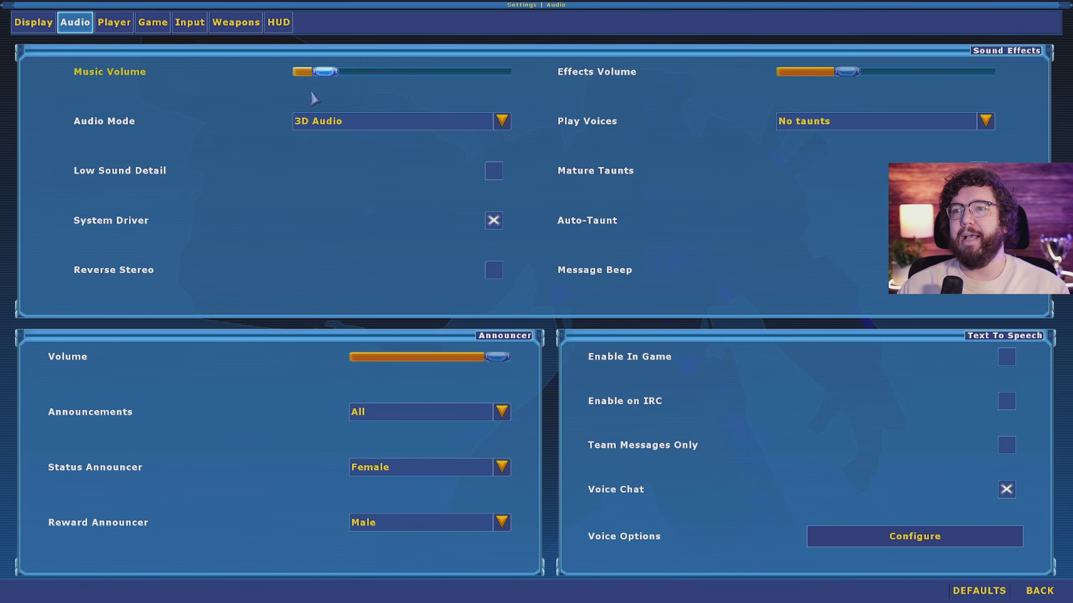
Step: Mute music, raise effects volume near maximum, keeping No taunts and 3D Audio mode
left_click_drag(347, 76, 296, 98)
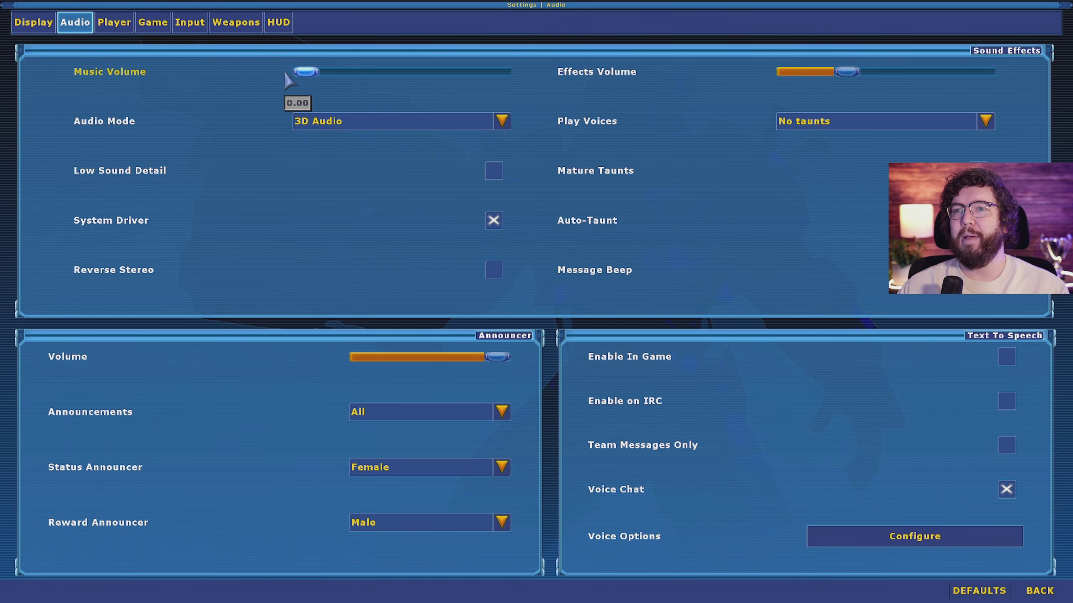
left_click_drag(835, 73, 980, 72)
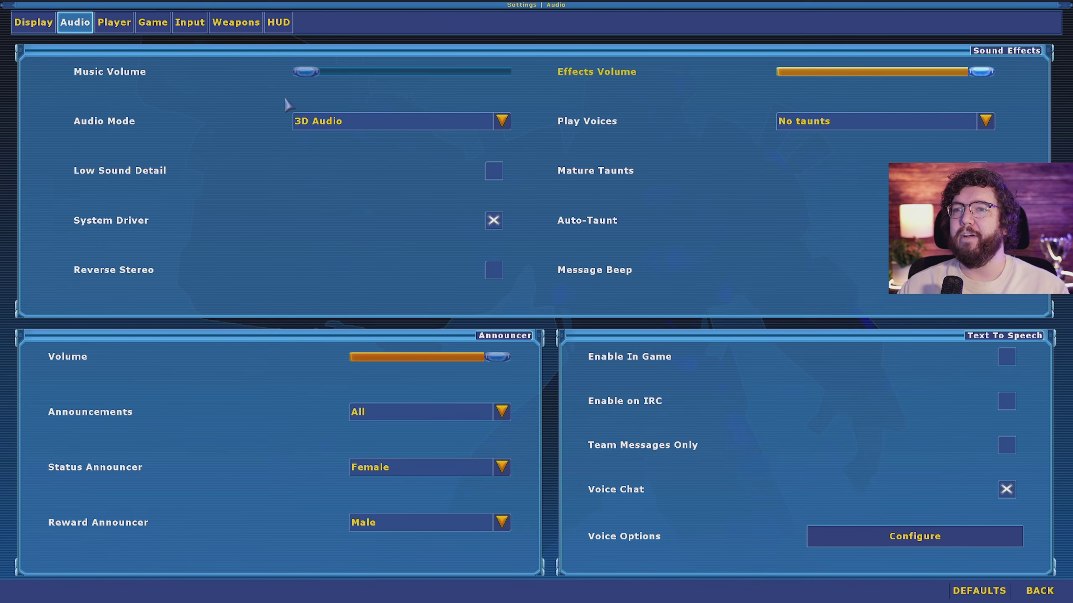
left_click(814, 123)
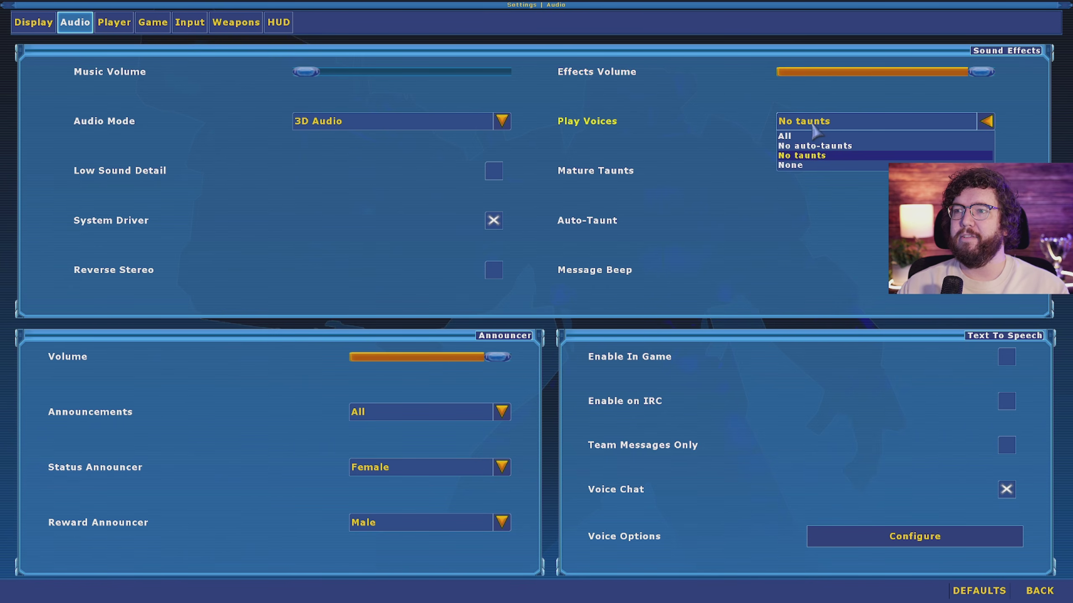
left_click(793, 157)
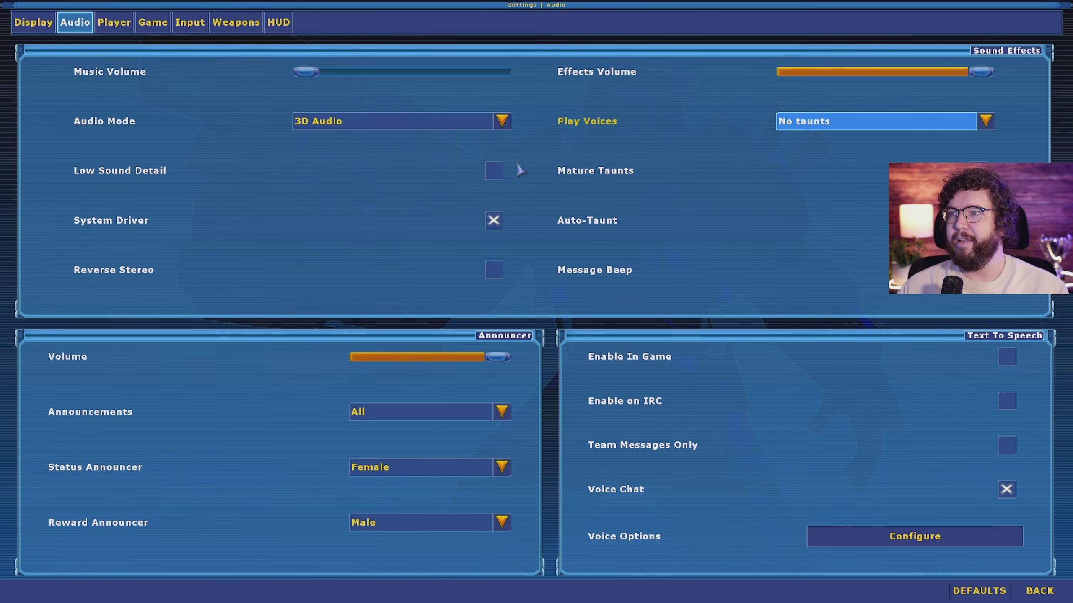
left_click(342, 123)
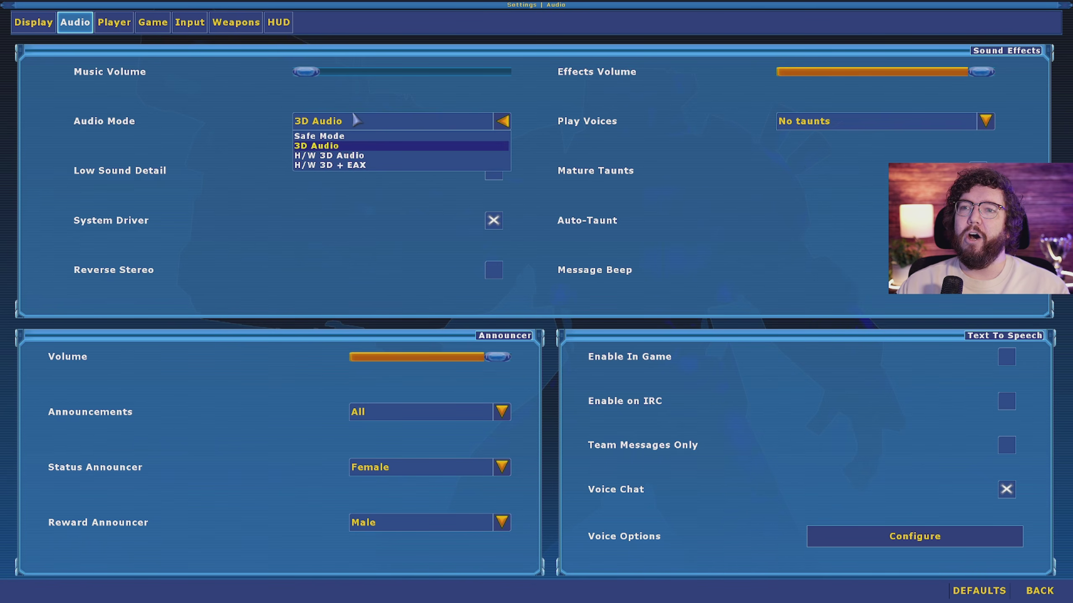
left_click(202, 129)
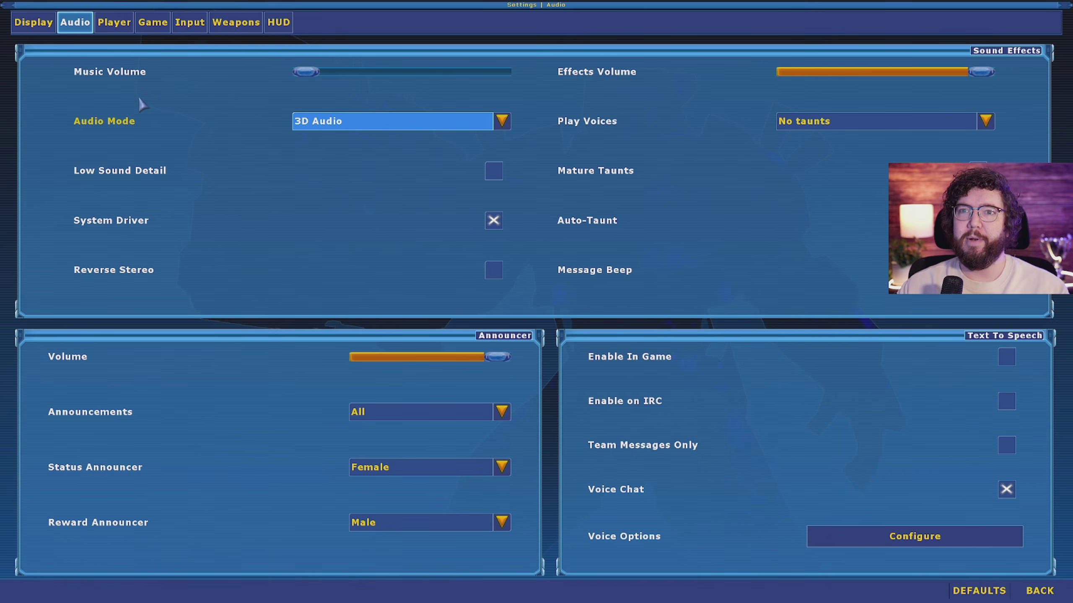
left_click(113, 23)
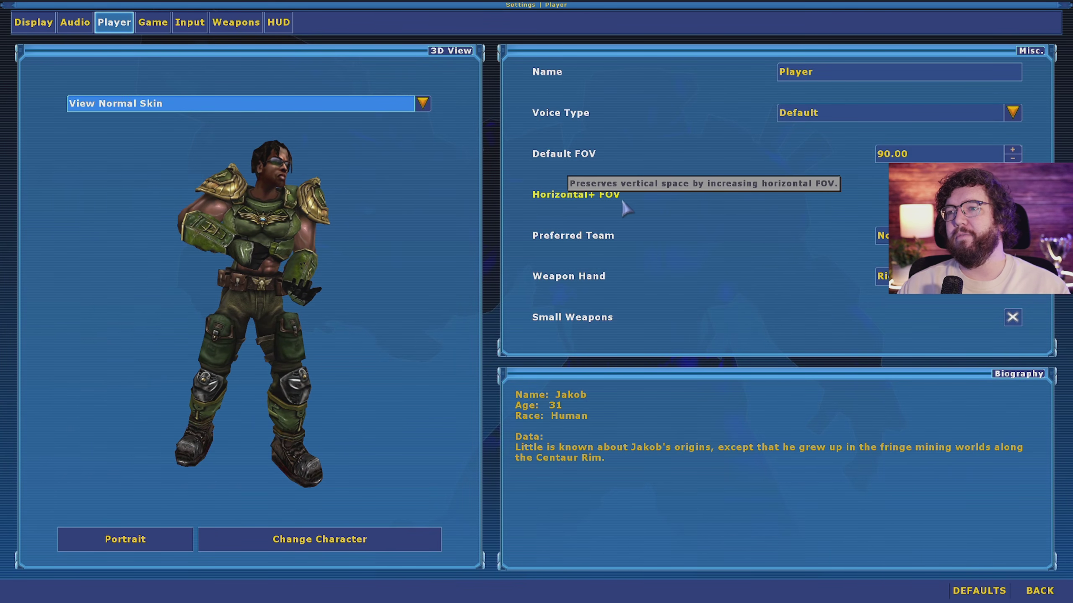
Step: Set the Default FOV to 95.00
left_click(1013, 195)
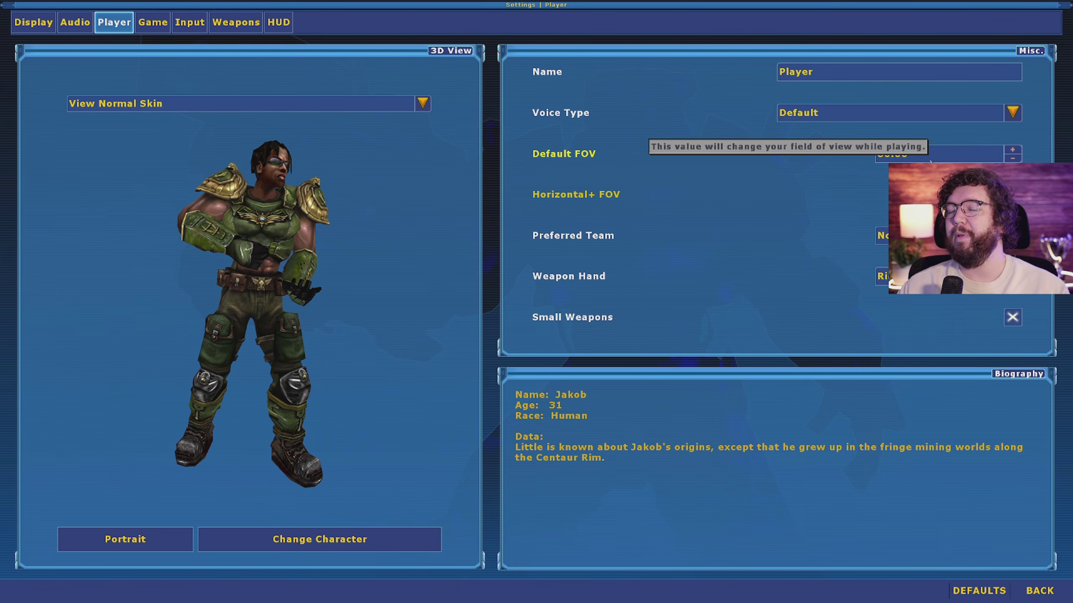
left_click(912, 155)
type("90")
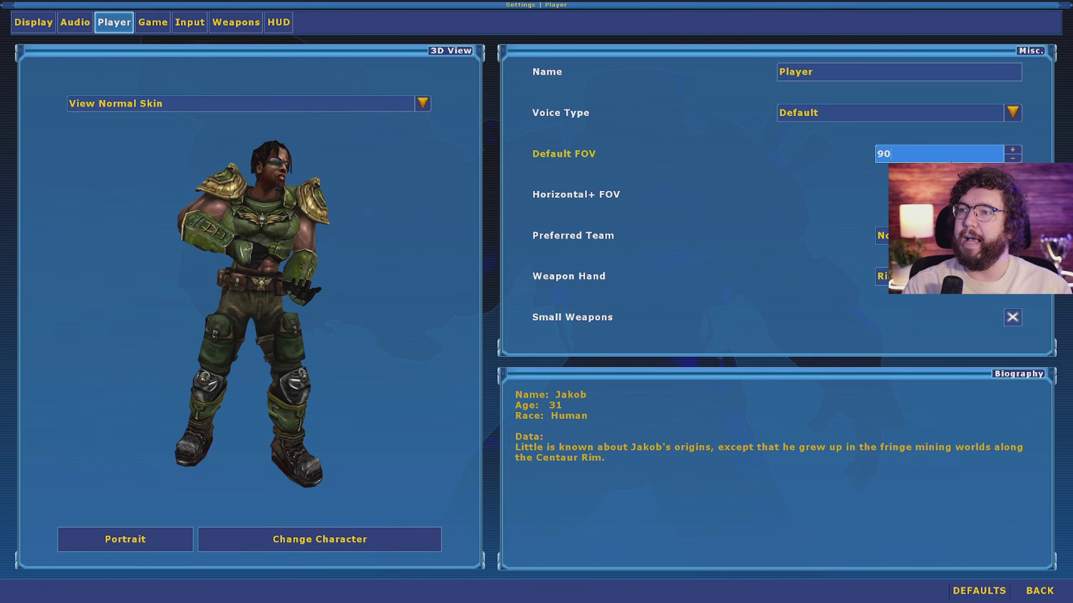
key("Return")
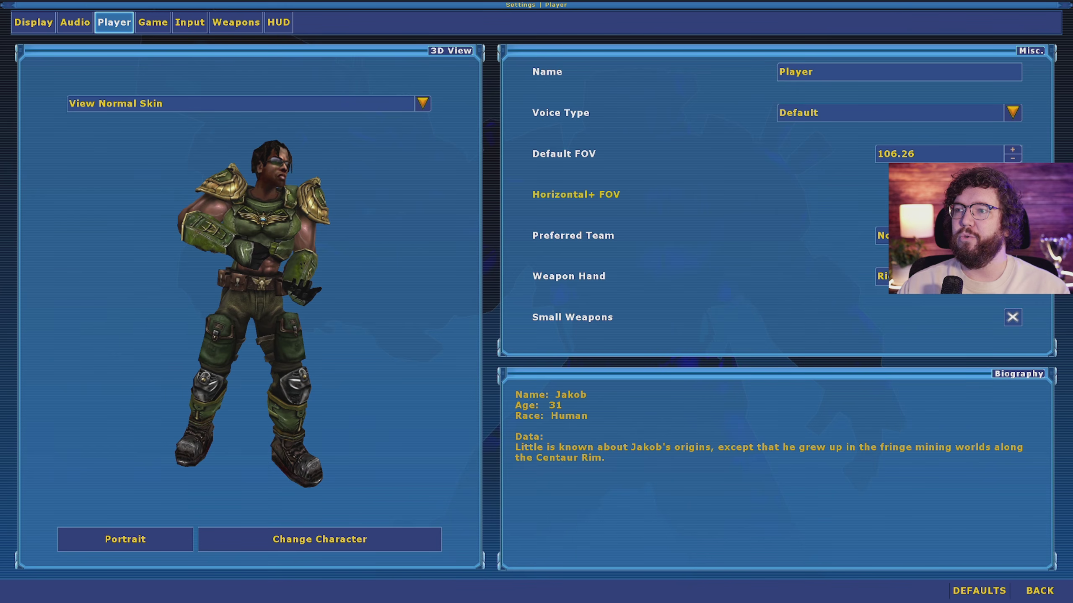
left_click(1012, 195)
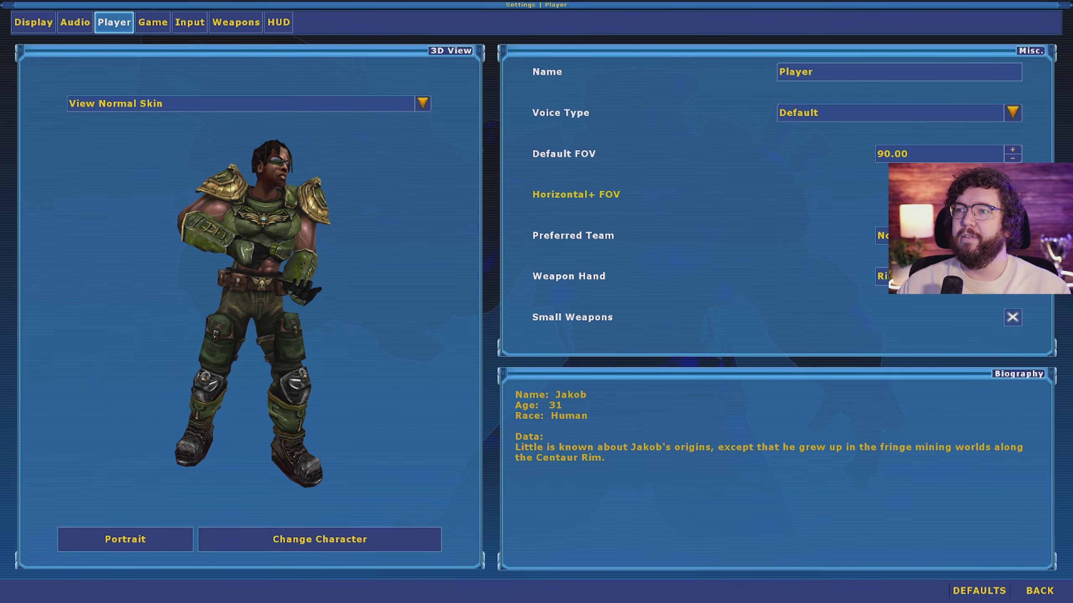
left_click(946, 158)
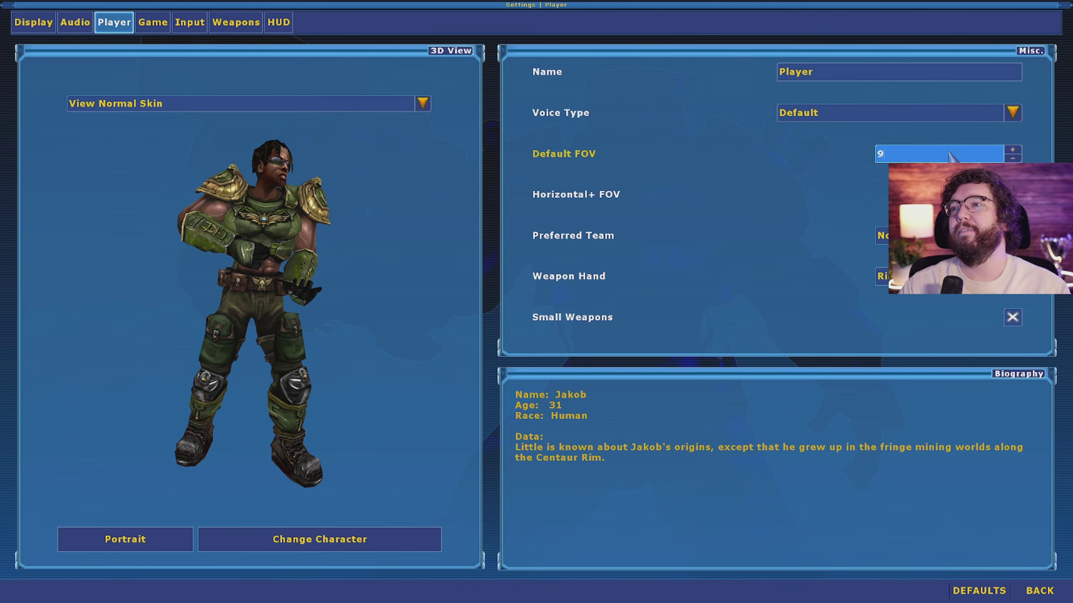
key("Return")
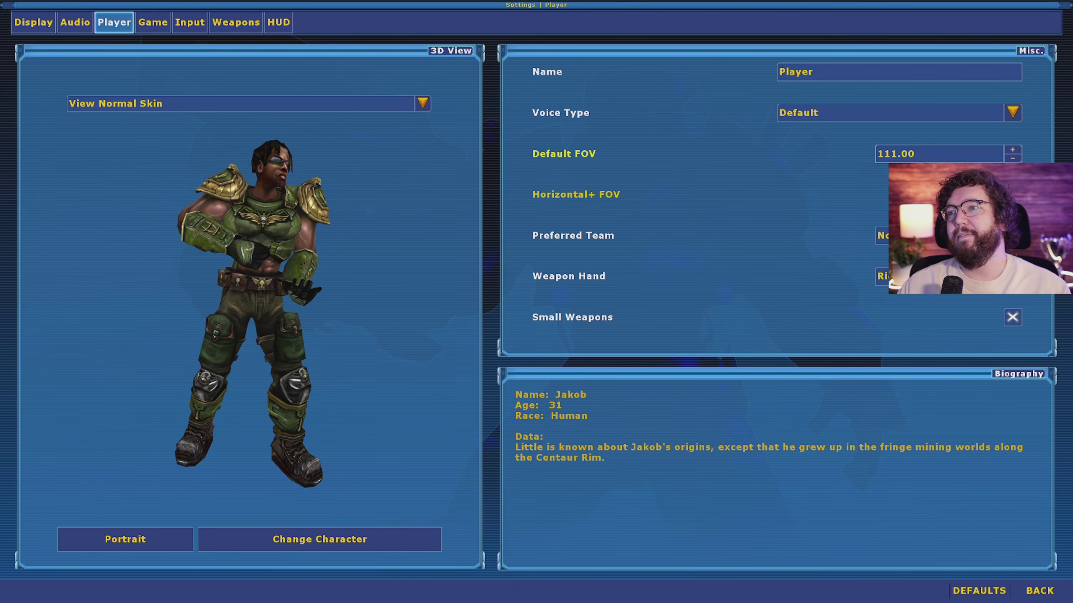
left_click(941, 158)
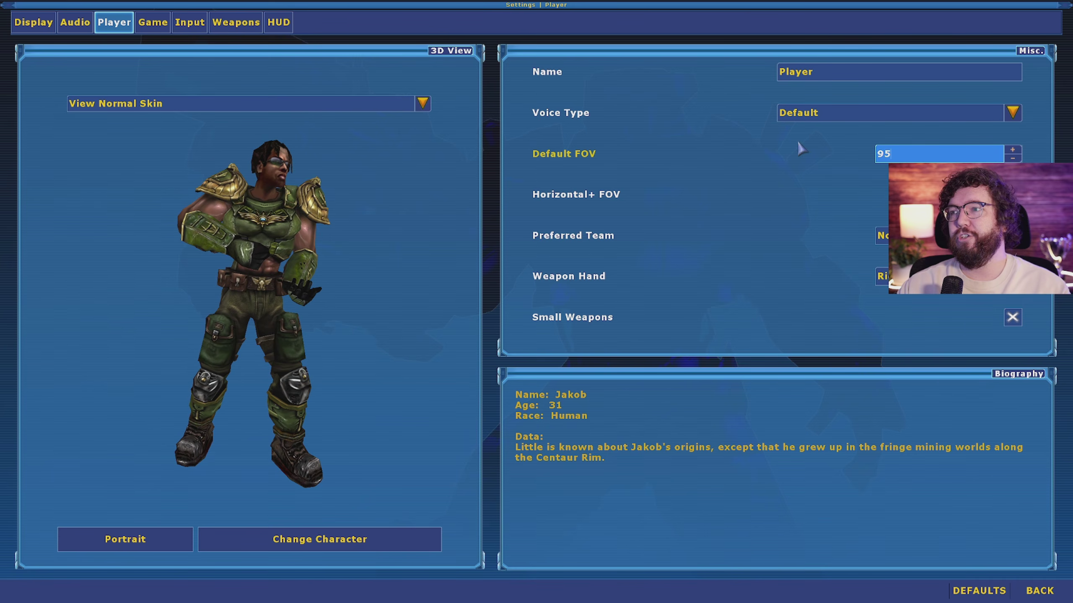
left_click(906, 196)
left_click(1013, 195)
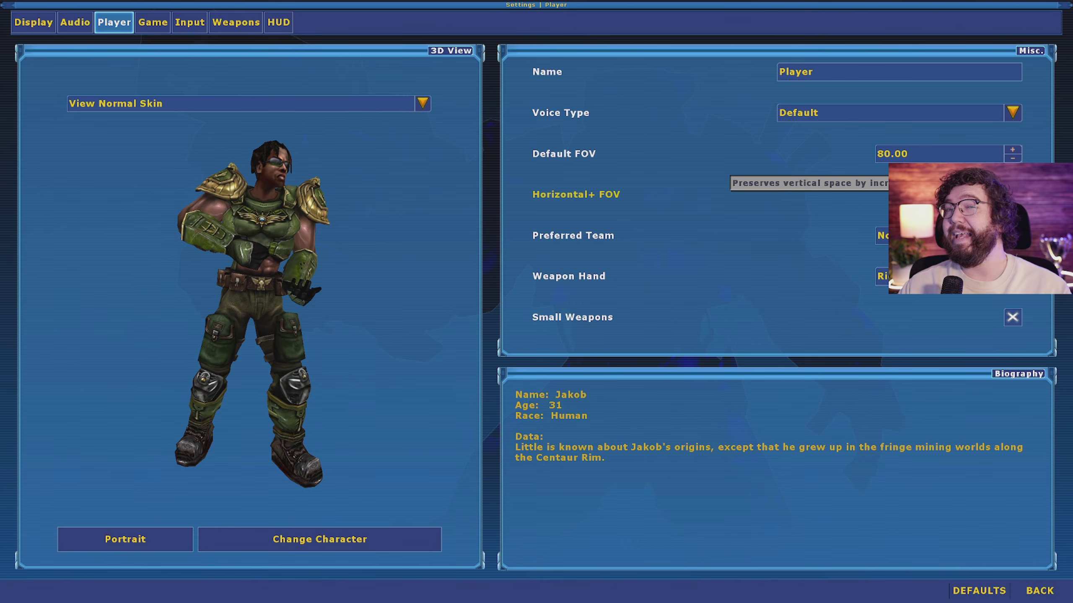
left_click(884, 153)
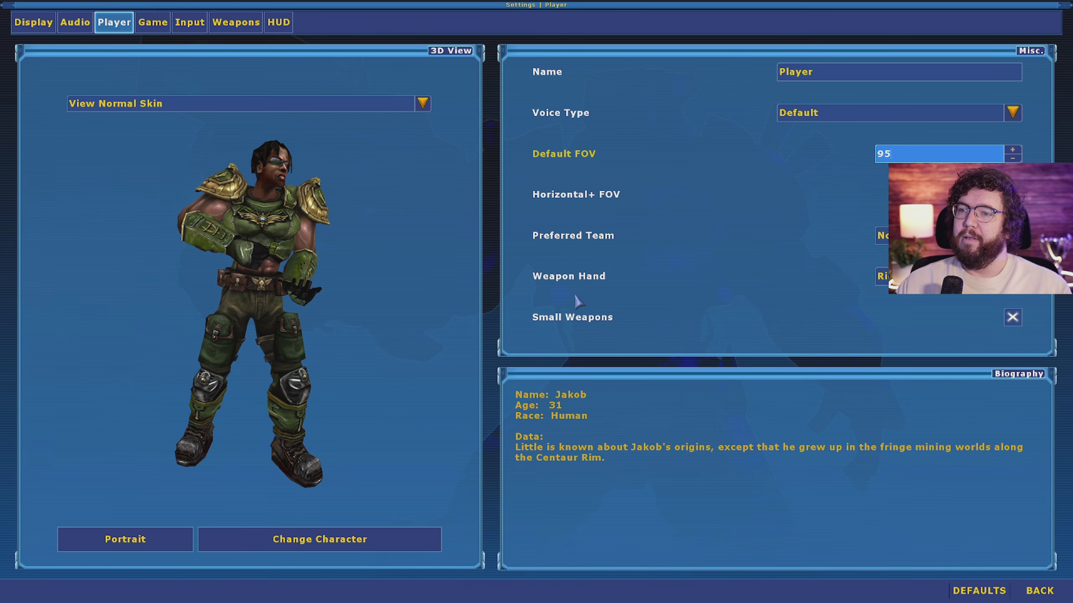
Step: Keep the weapon hand set to Right
left_click(756, 273)
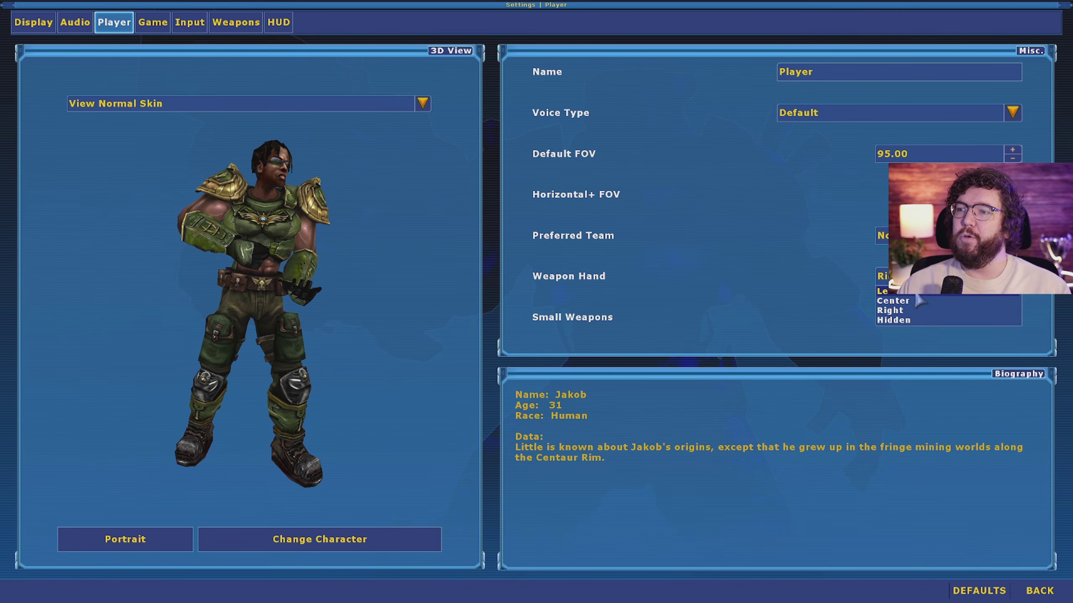
left_click(844, 287)
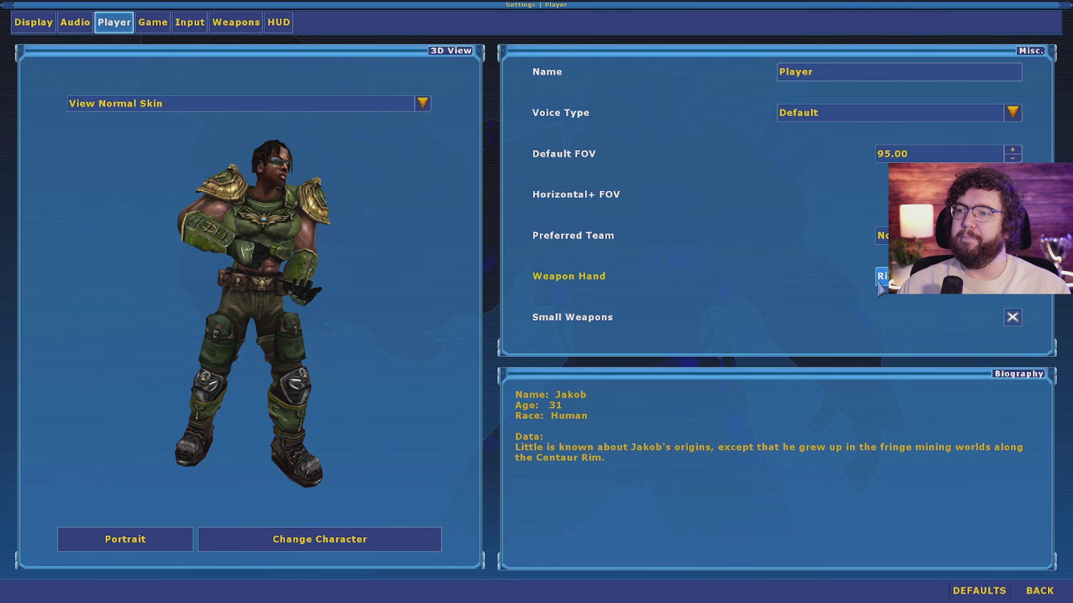
left_click(908, 278)
left_click(767, 278)
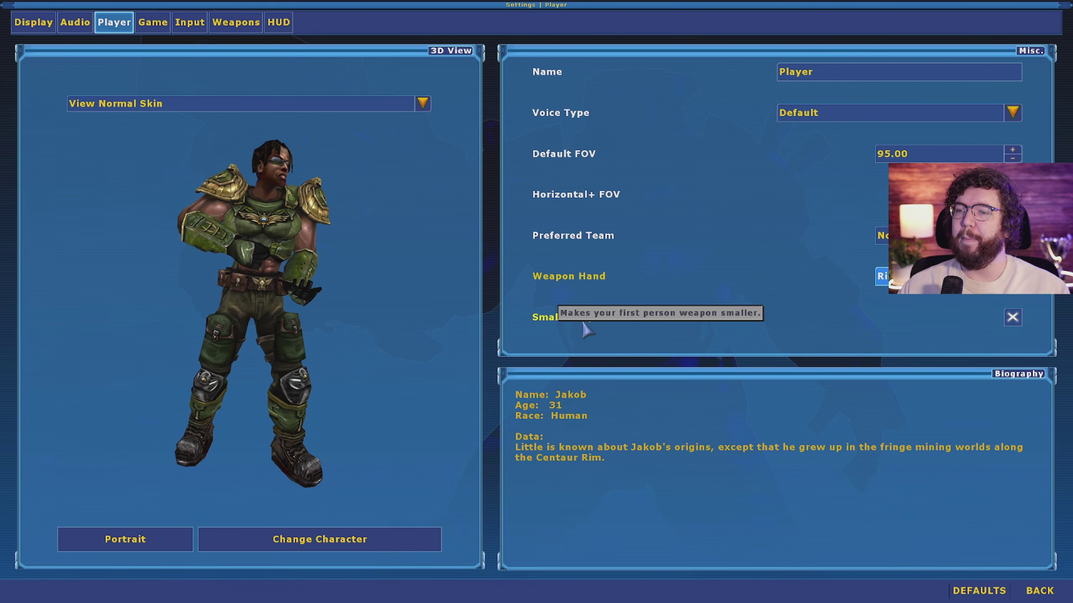
left_click(152, 22)
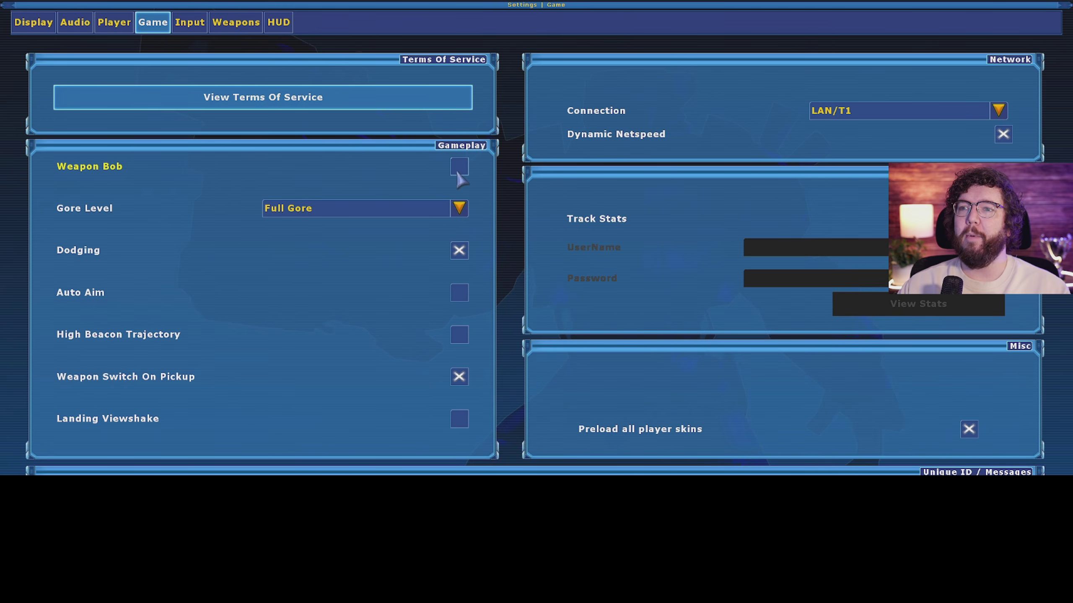
Step: Leave Gore Level at Full Gore and untick Weapon Switch On Pickup
left_click(459, 208)
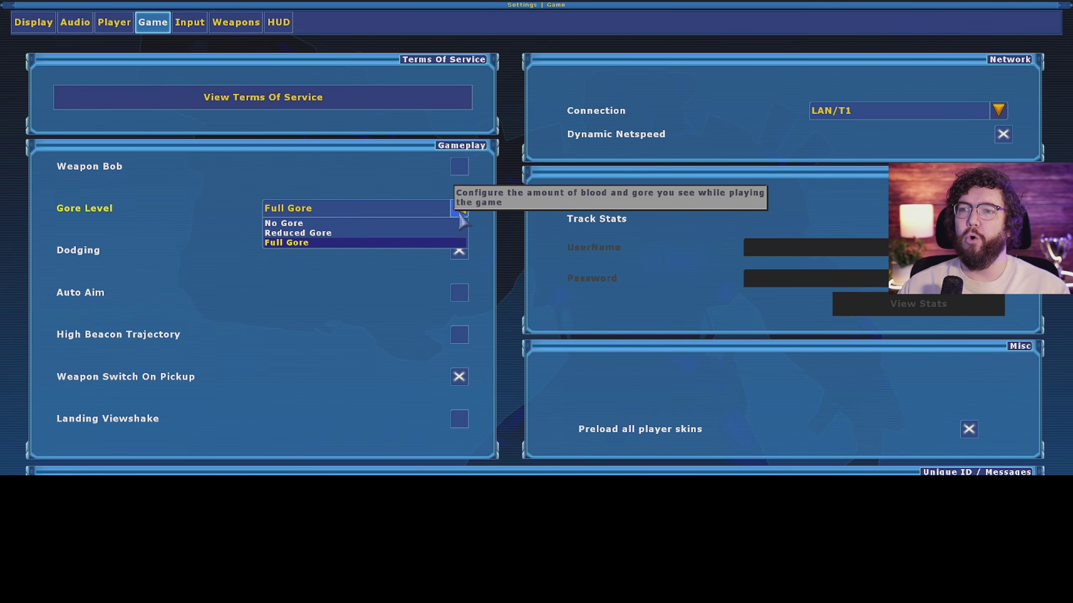
left_click(486, 210)
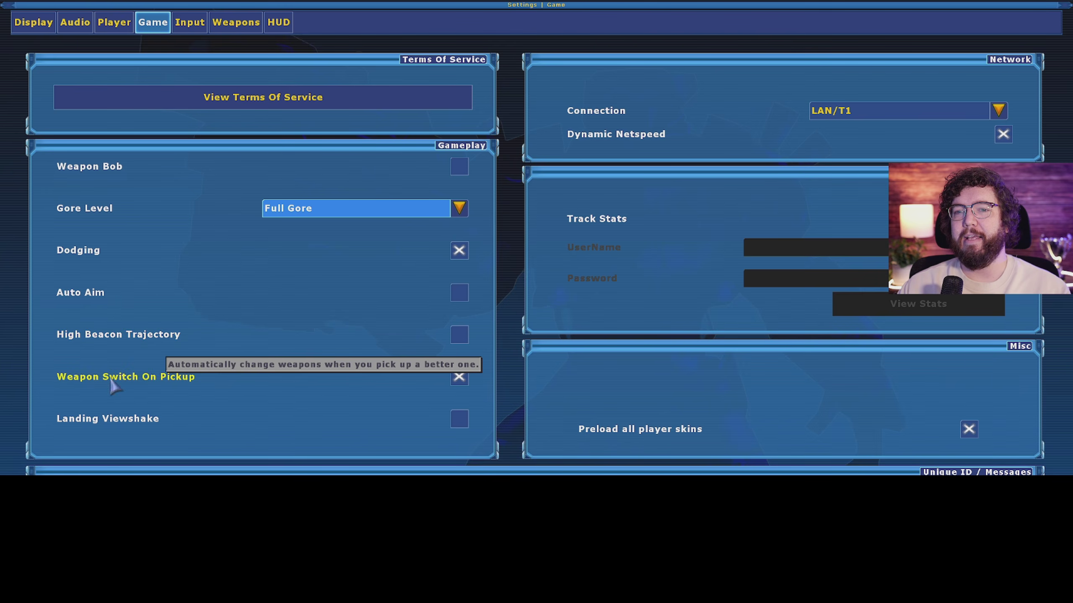
left_click(460, 378)
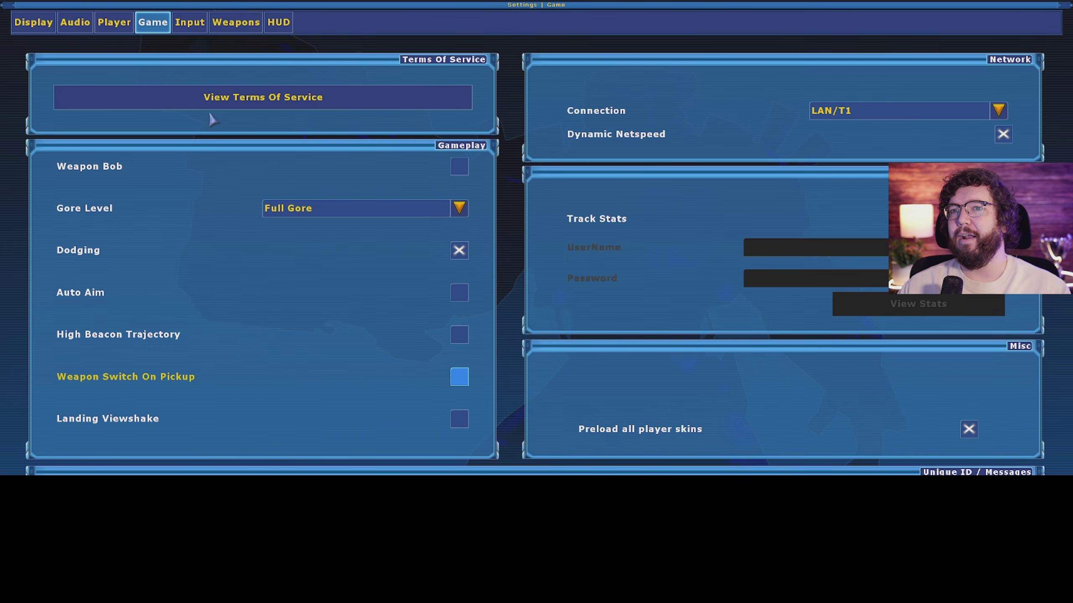
left_click(190, 22)
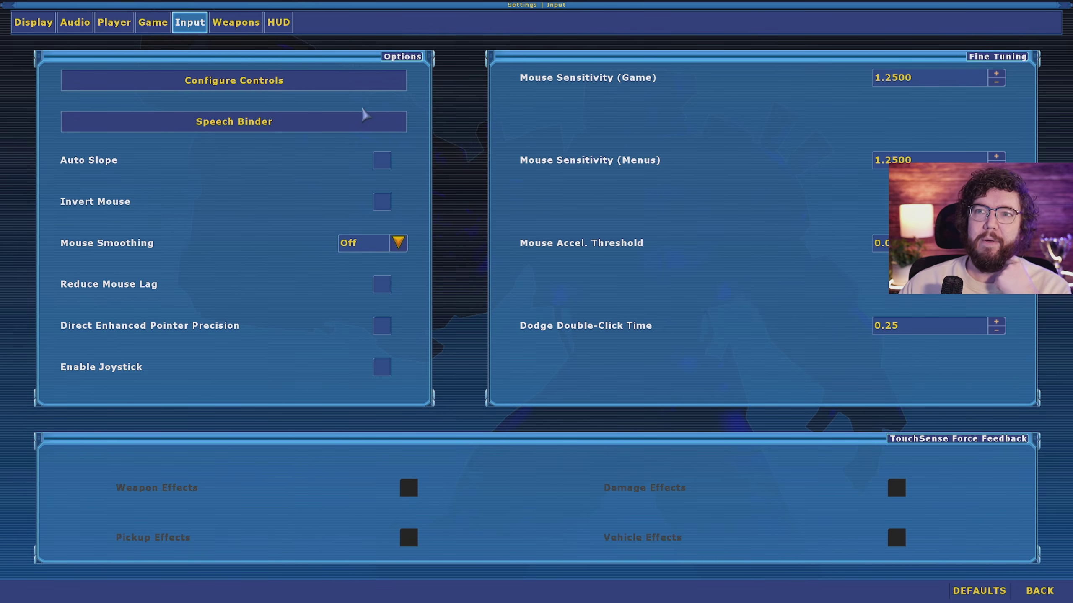
Step: In Configure Controls, bind Walk to SHIFT and Crouch to Alt
left_click(249, 87)
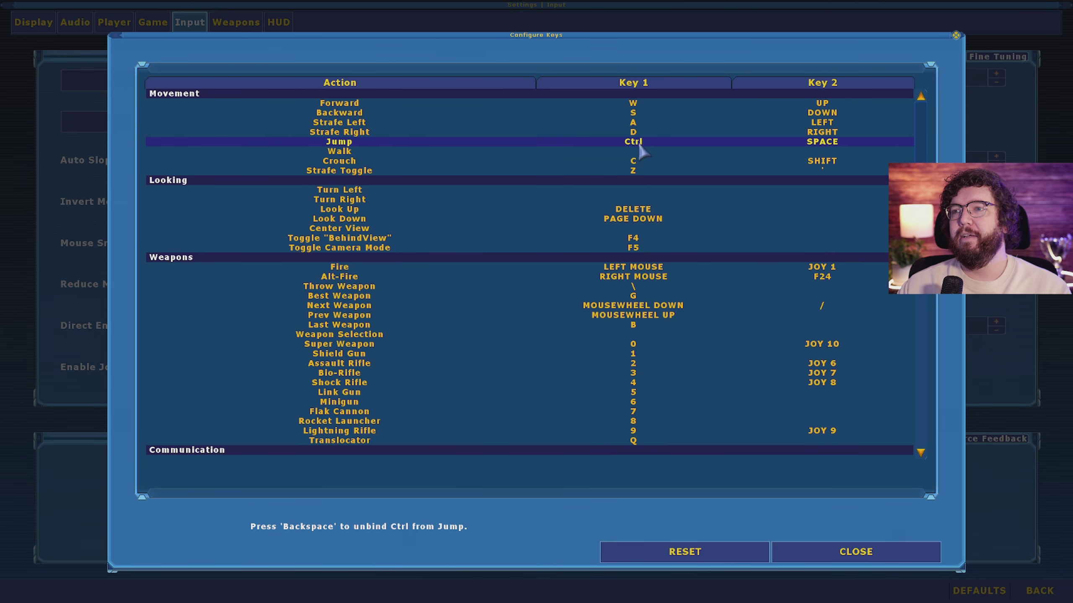
left_click(634, 152)
key("shift")
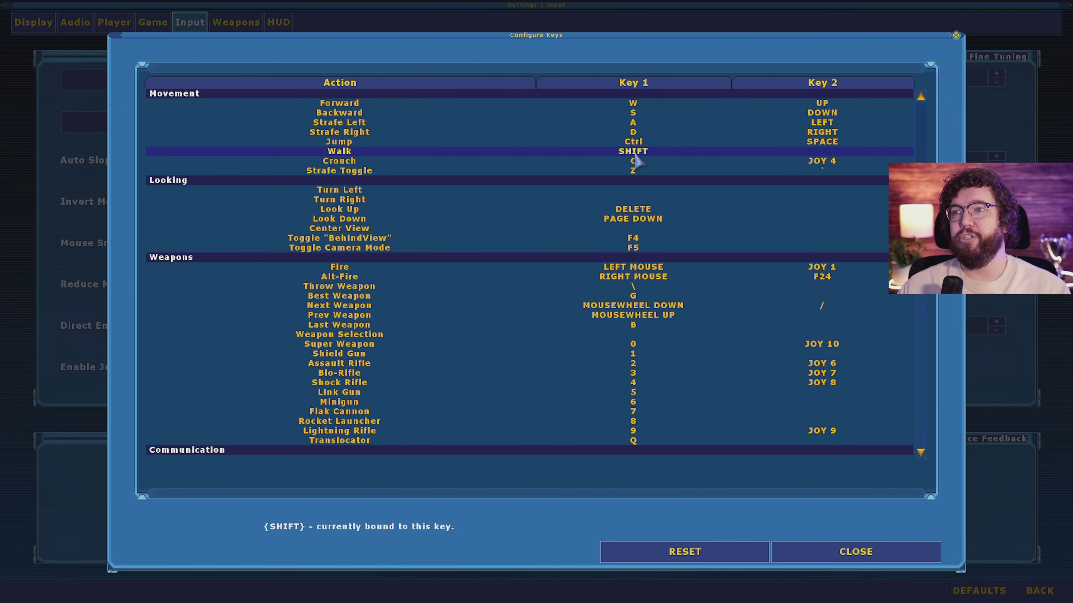
left_click(635, 159)
key("alt")
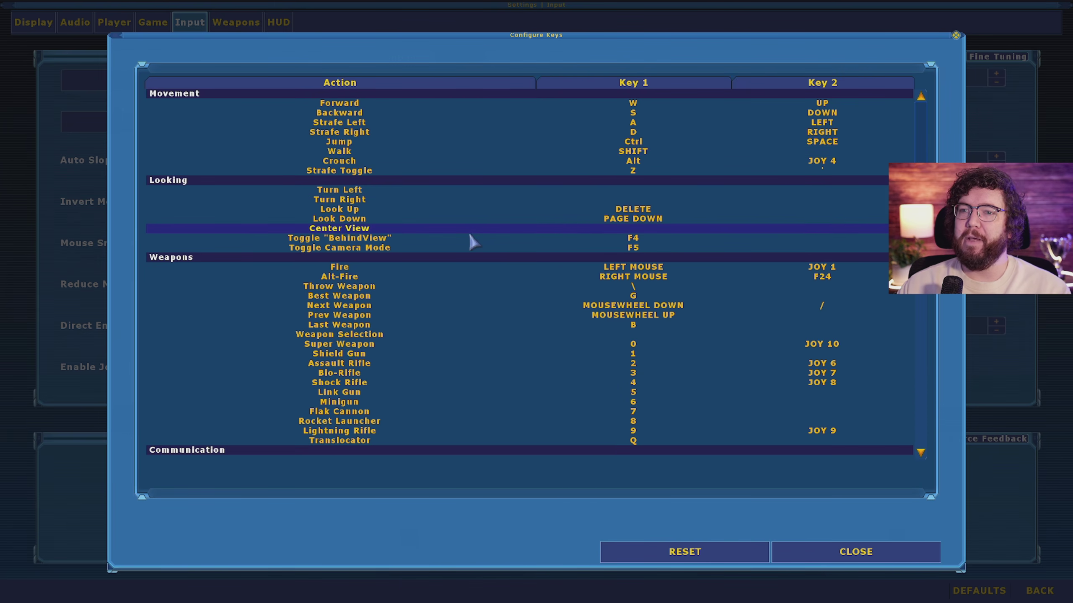
Step: Rebind ScoreBoard Toggle from F1 to TAB
scroll(469, 236, "down", 8)
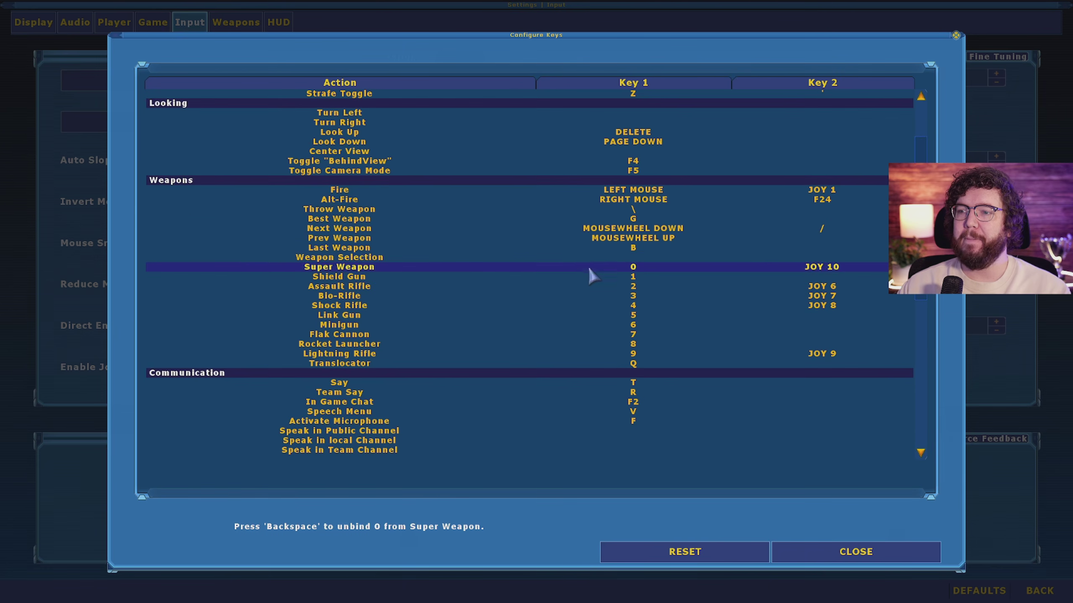
scroll(592, 258, "down", 2)
scroll(471, 383, "down", 7)
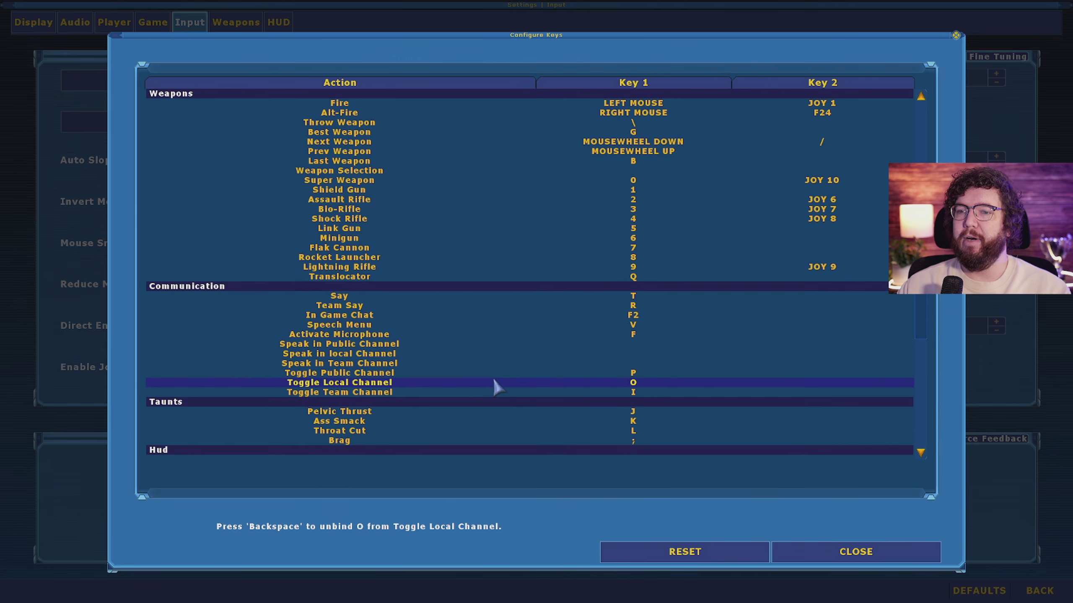
scroll(537, 356, "up", 3)
scroll(652, 230, "down", 6)
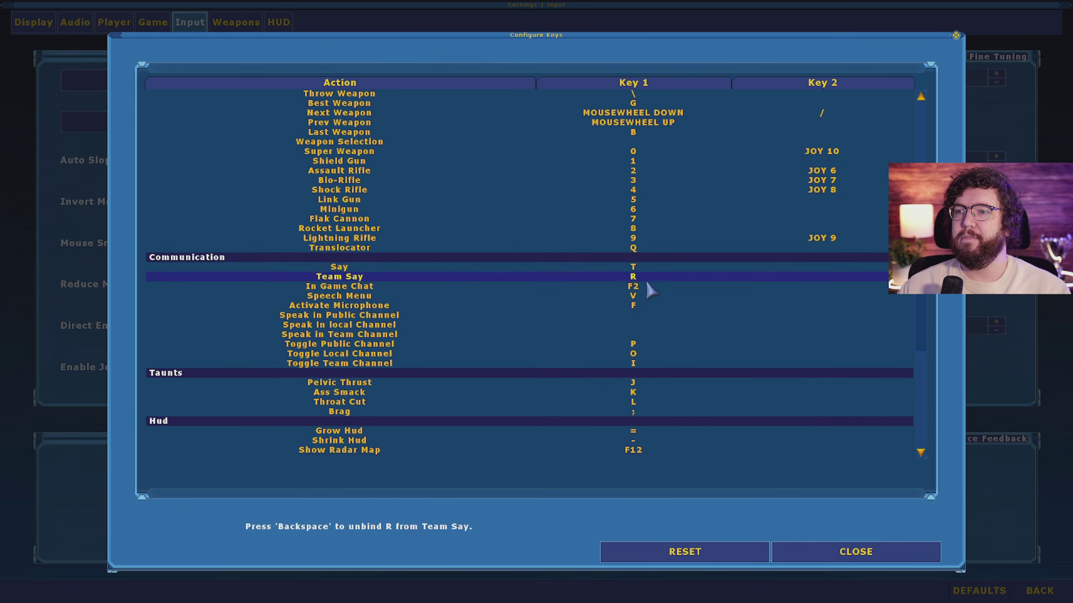
scroll(644, 288, "down", 9)
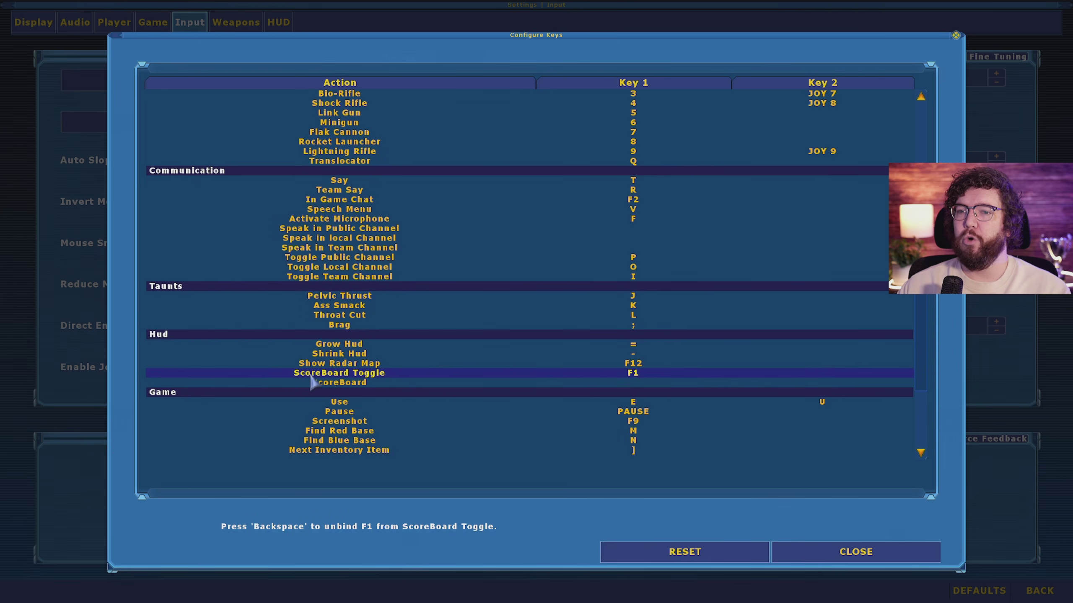
left_click(636, 374)
key("Tab")
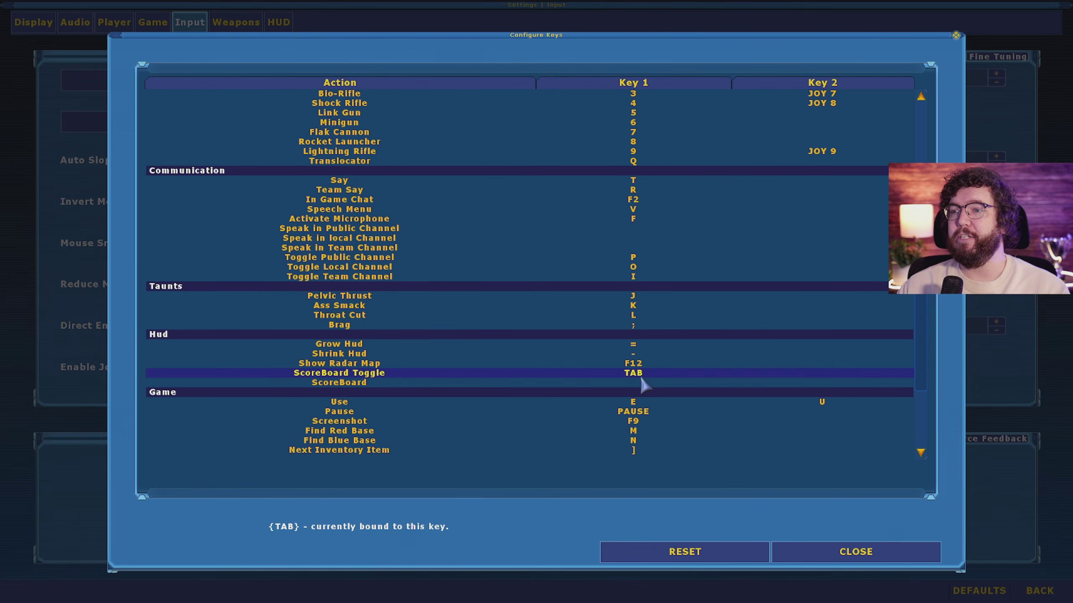
scroll(541, 366, "down", 2)
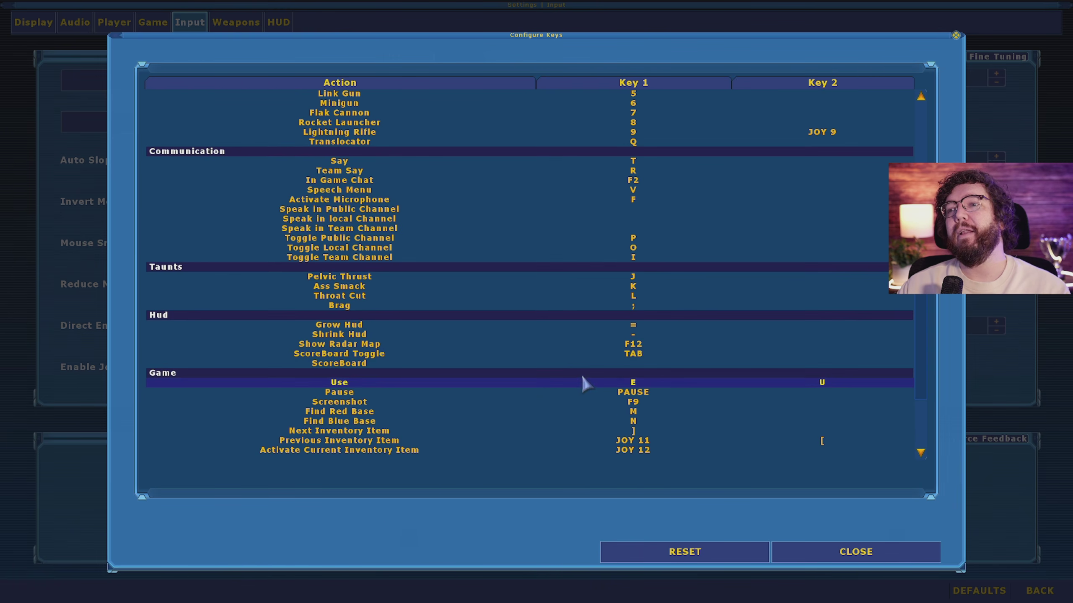
scroll(592, 355, "up", 2)
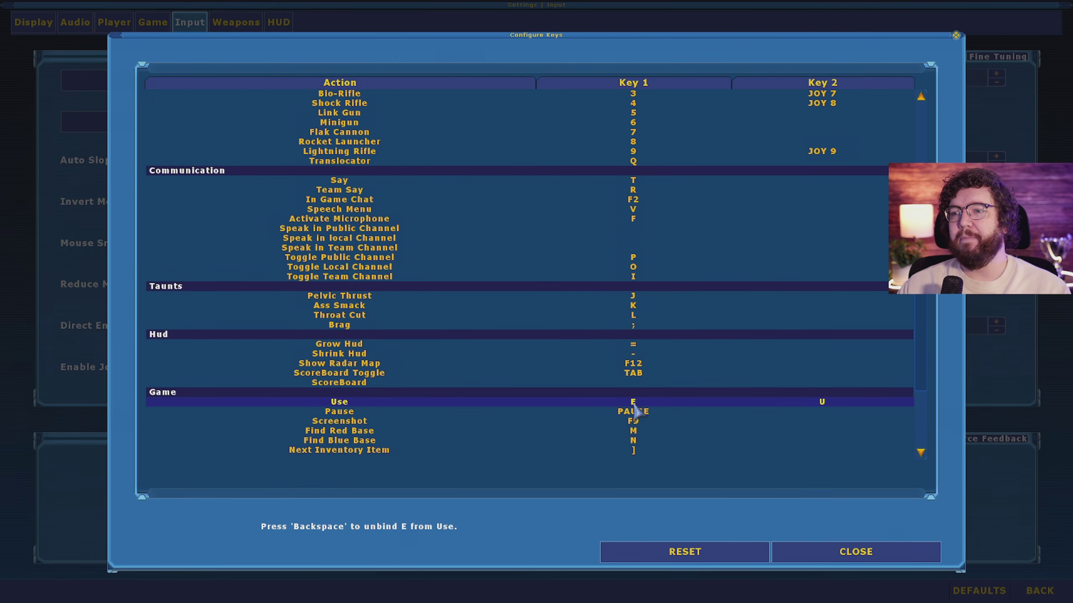
scroll(612, 339, "up", 14)
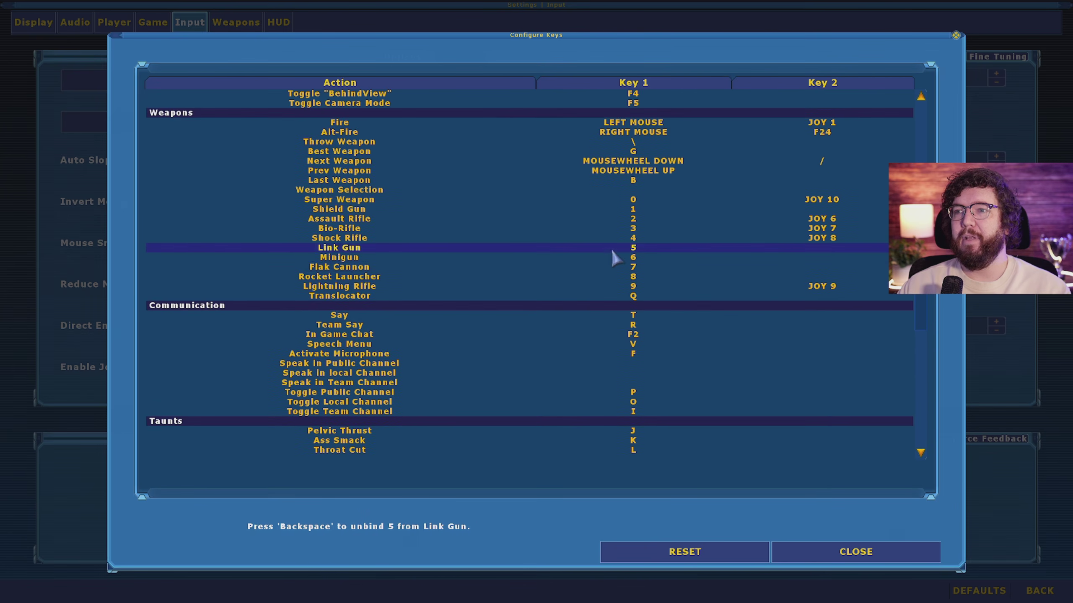
scroll(614, 258, "up", 3)
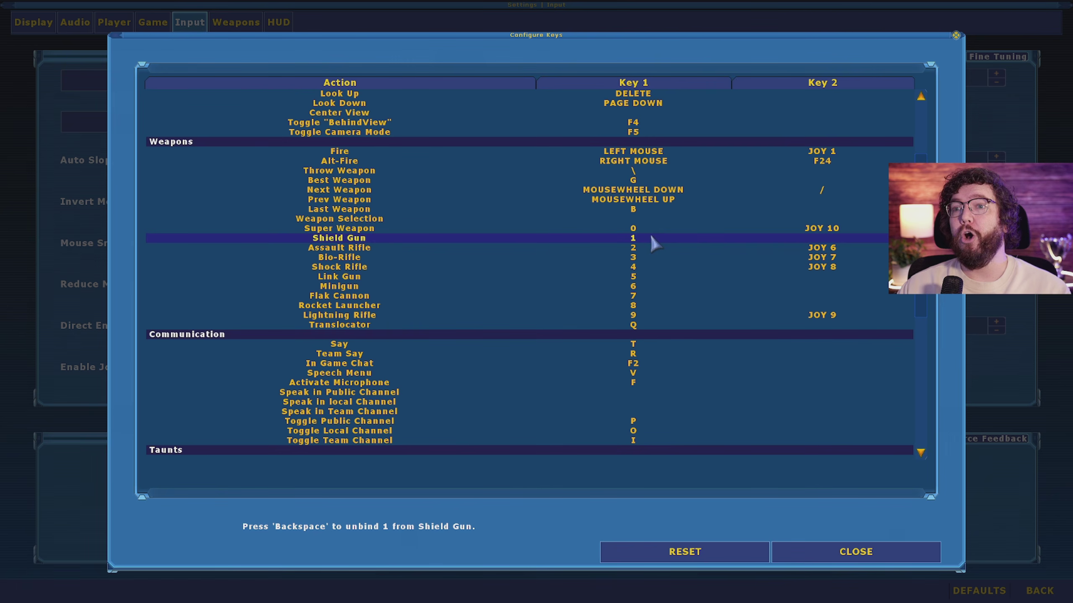
Step: Bind Bio-Rifle X, Shock C, Link 4, Minigun 3, Flak F, Rocket R, Lightning E, Translocator Q
left_click(634, 257)
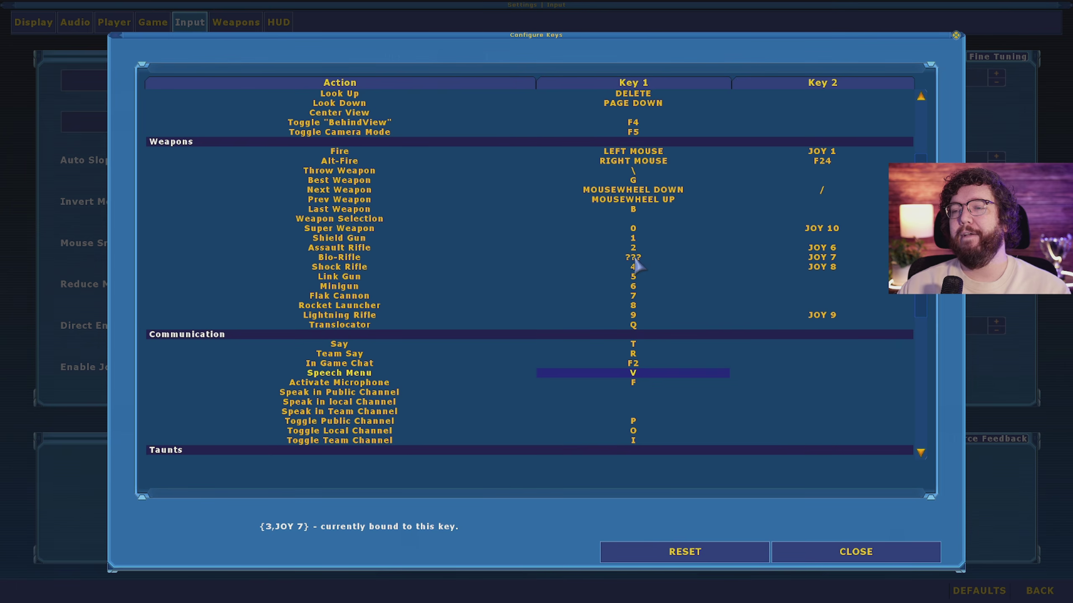
key("x")
left_click(637, 268)
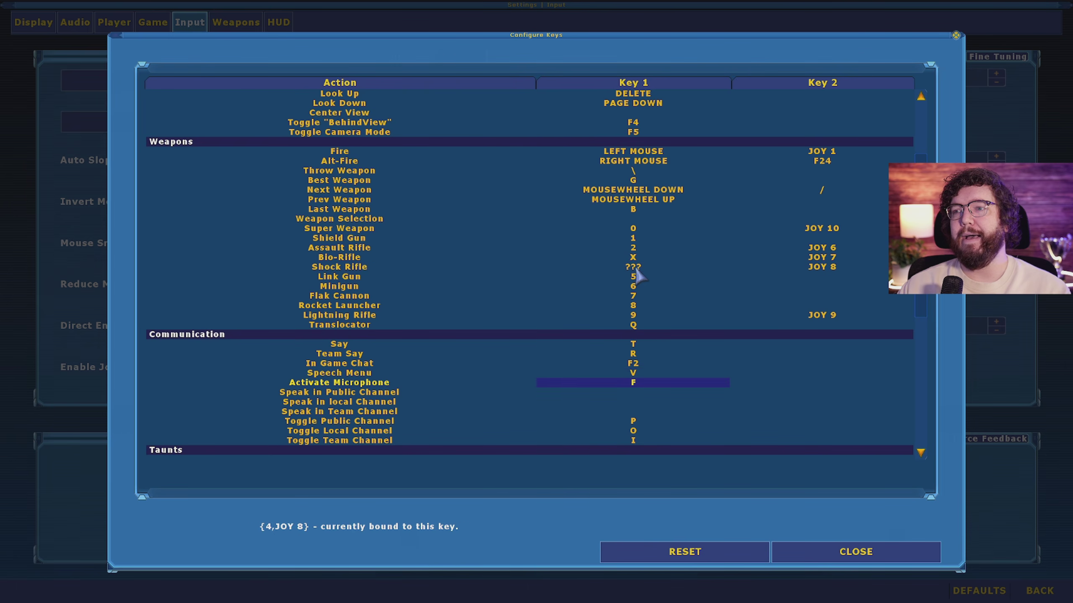
key("c")
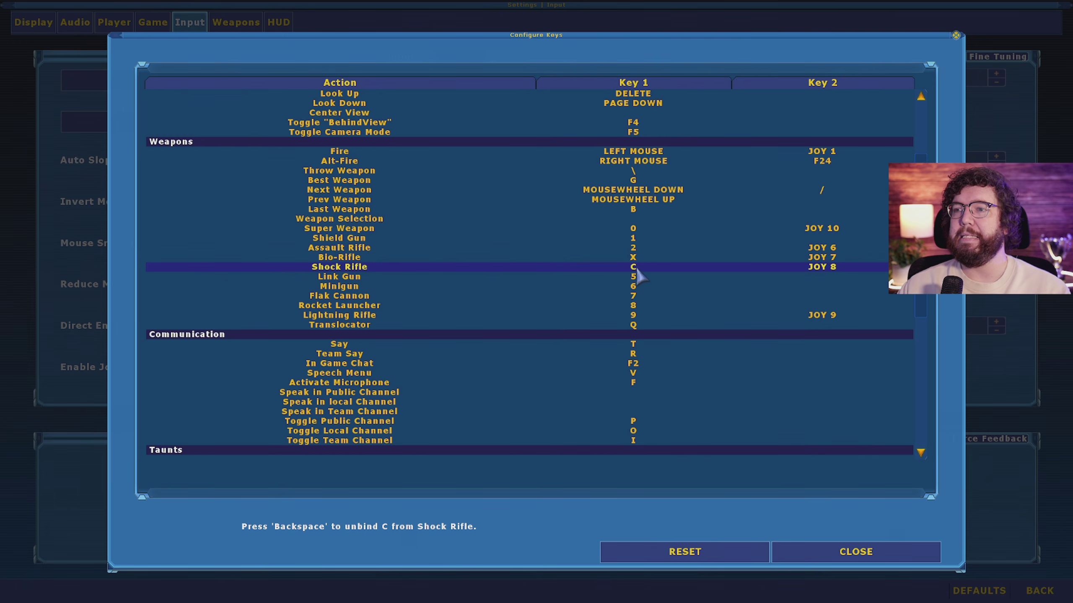
left_click(639, 277)
key("4")
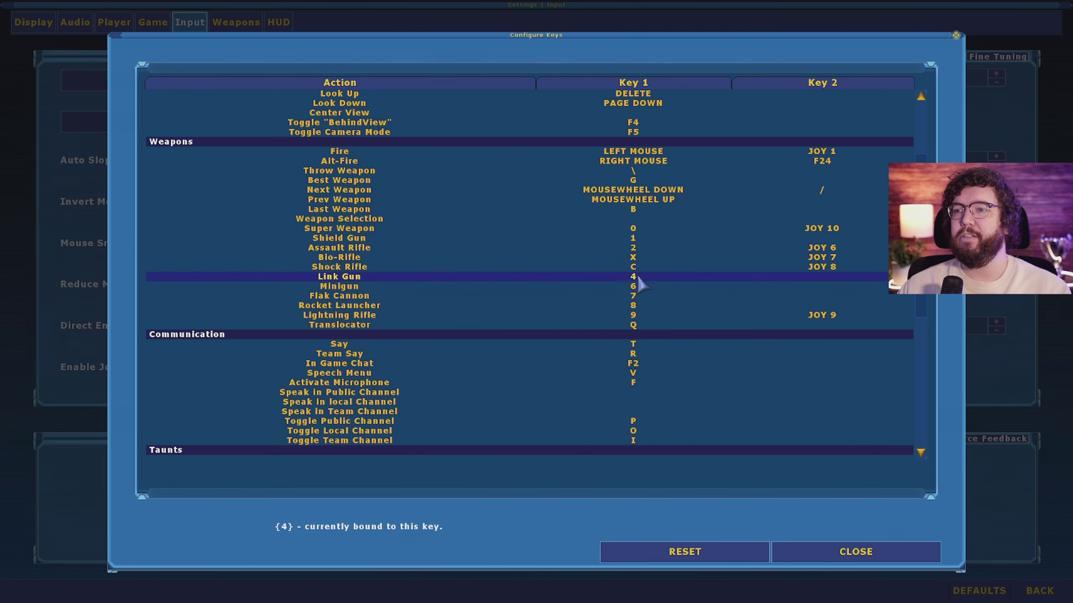
left_click(635, 288)
key("3")
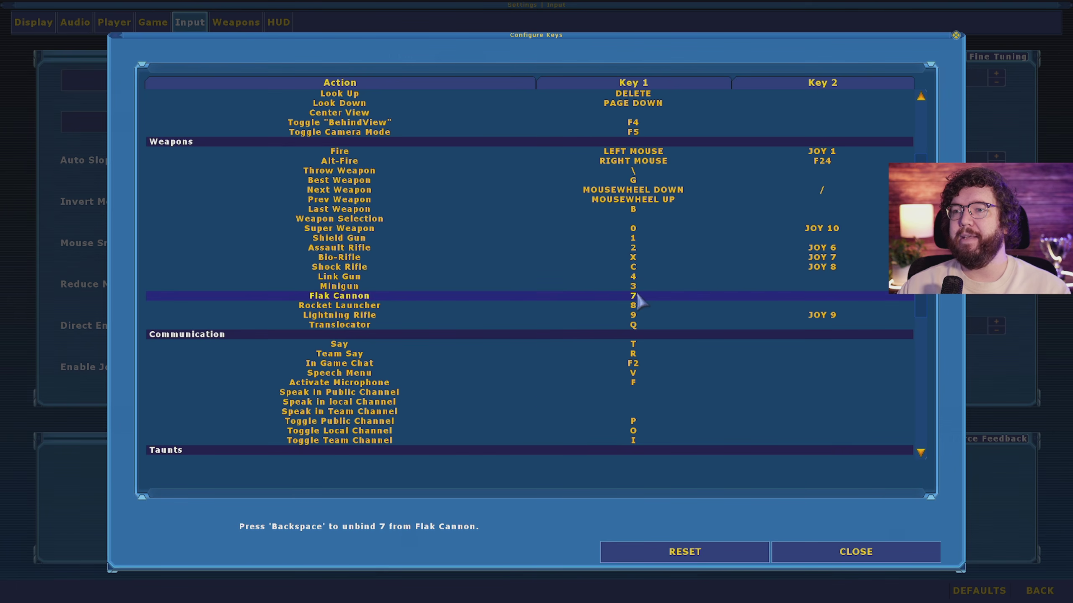
left_click(636, 297)
key("f")
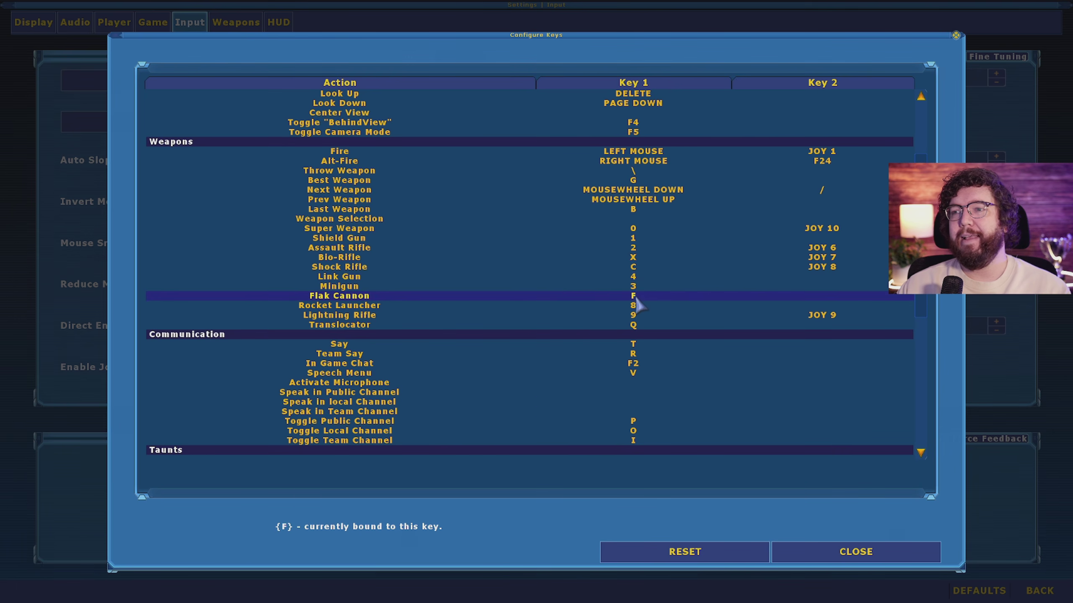
left_click(635, 306)
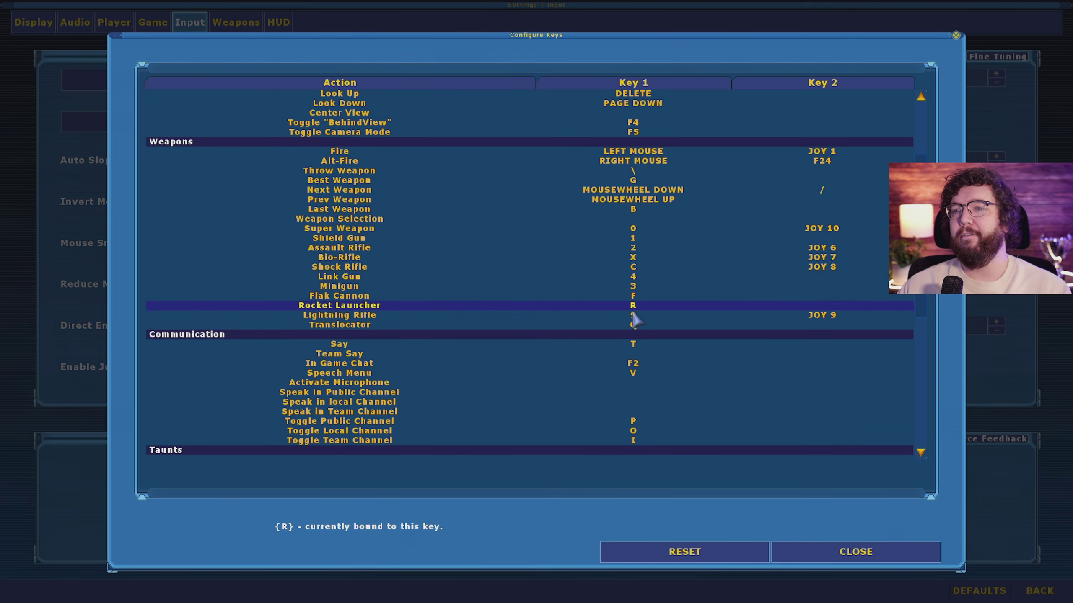
key("r")
left_click(635, 315)
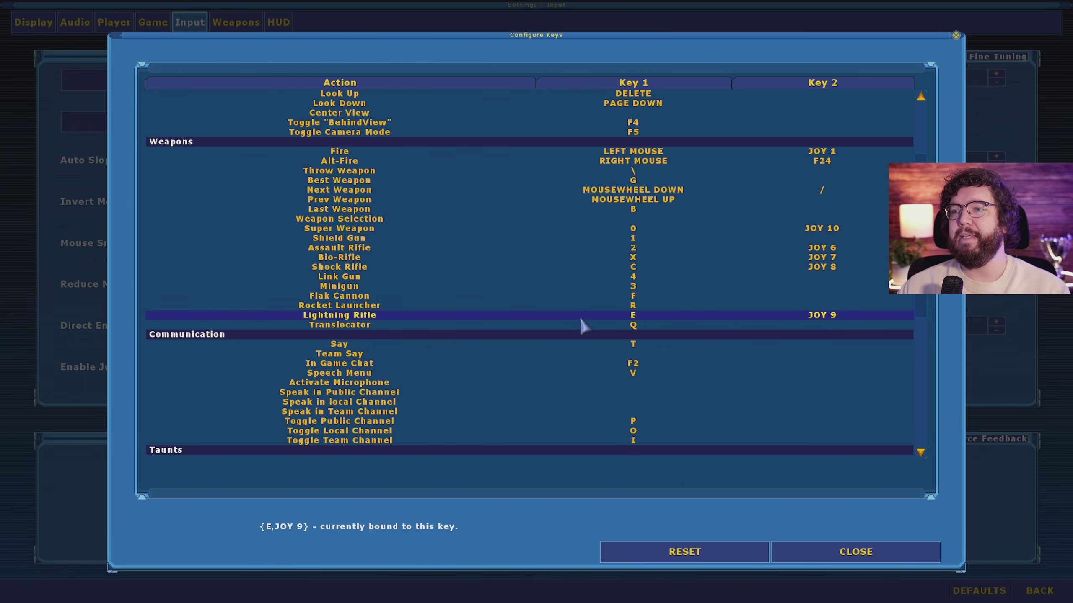
key("e")
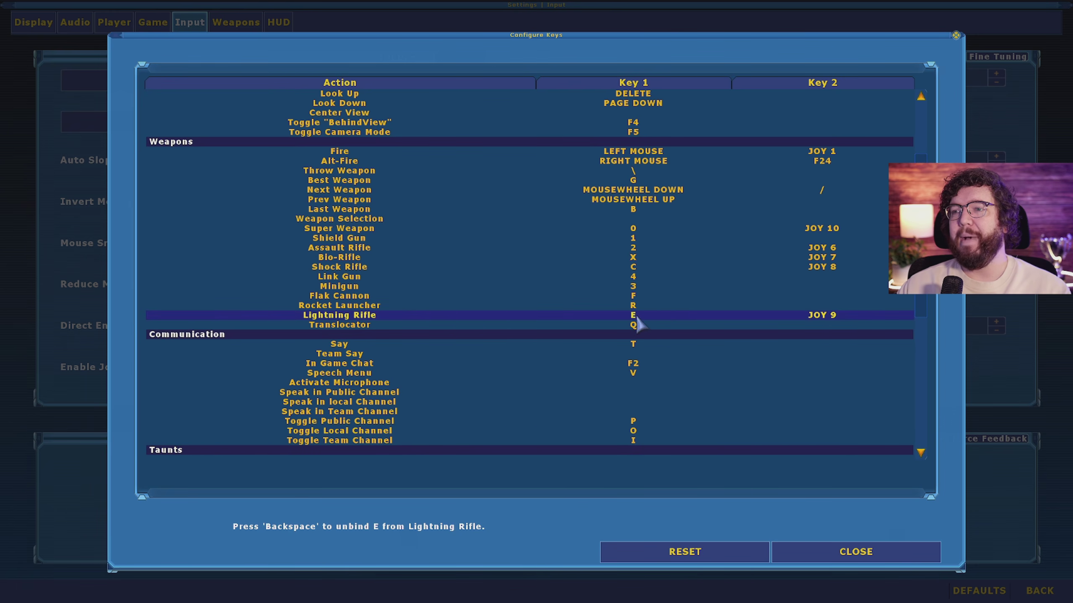
left_click(632, 324)
key("q")
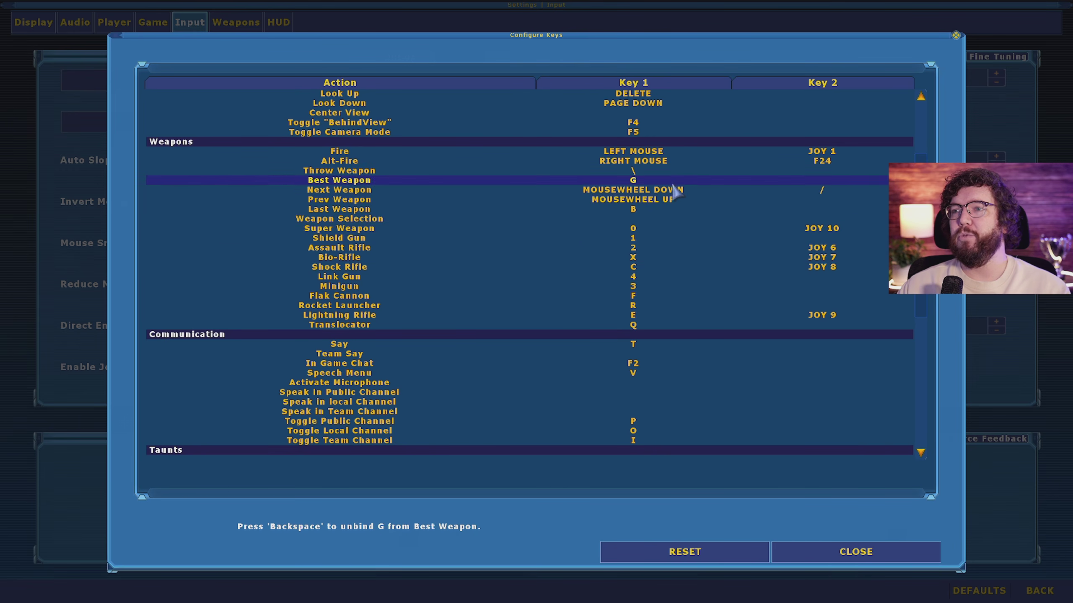
Step: Bind Say to Y and Team Say to U
scroll(559, 284, "down", 6)
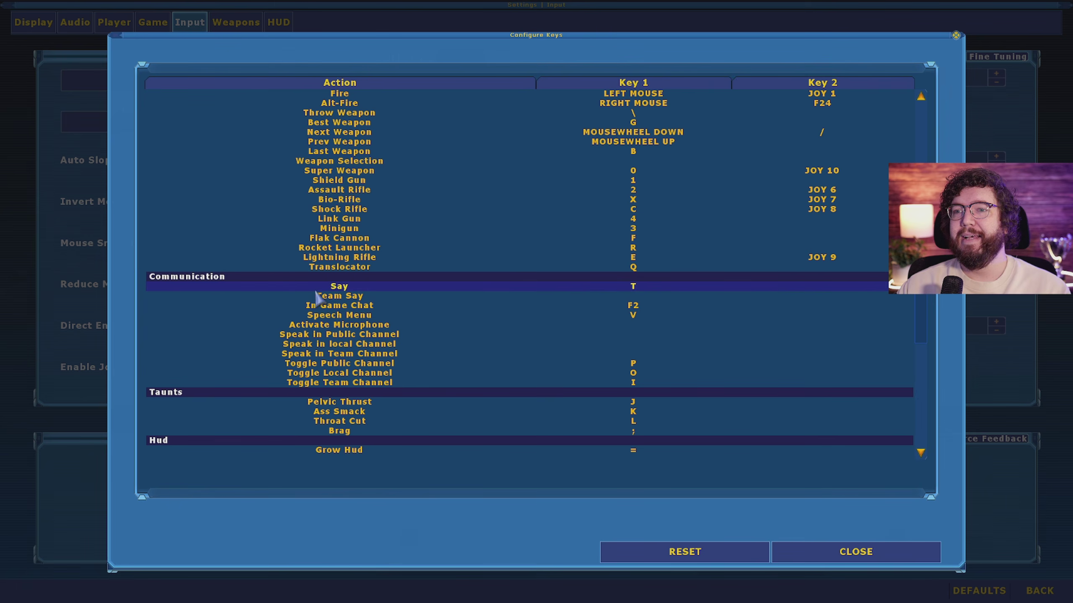
left_click(636, 288)
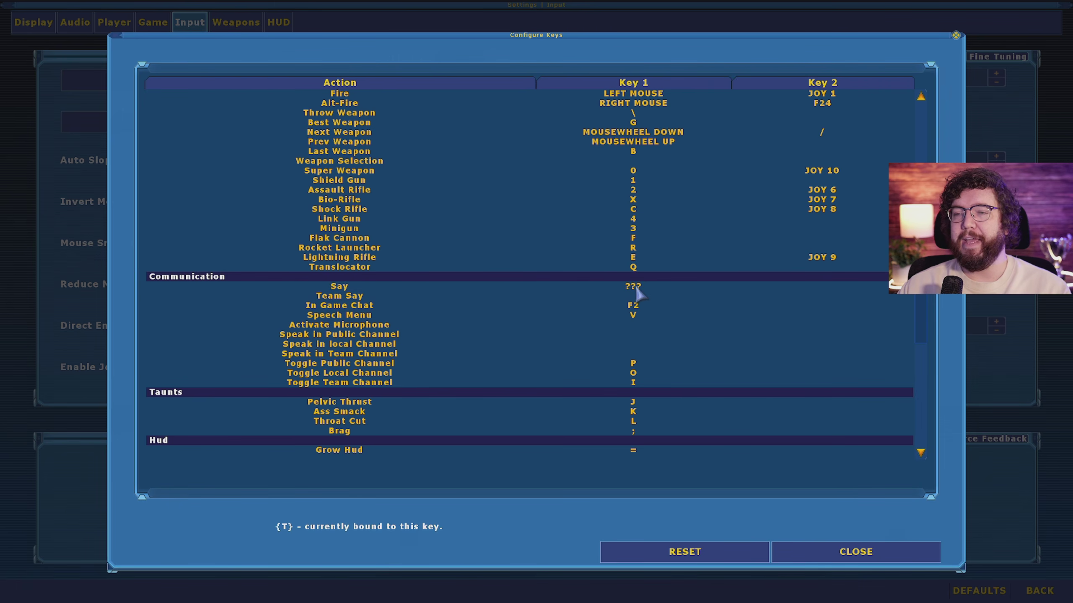
key("y")
left_click(637, 296)
key("u")
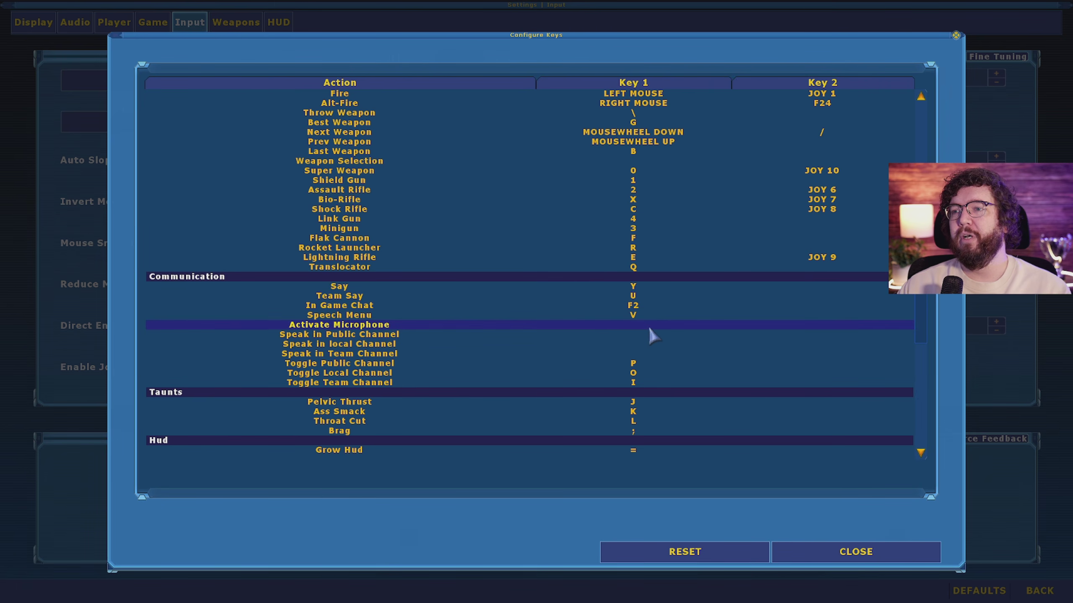
scroll(593, 332, "down", 14)
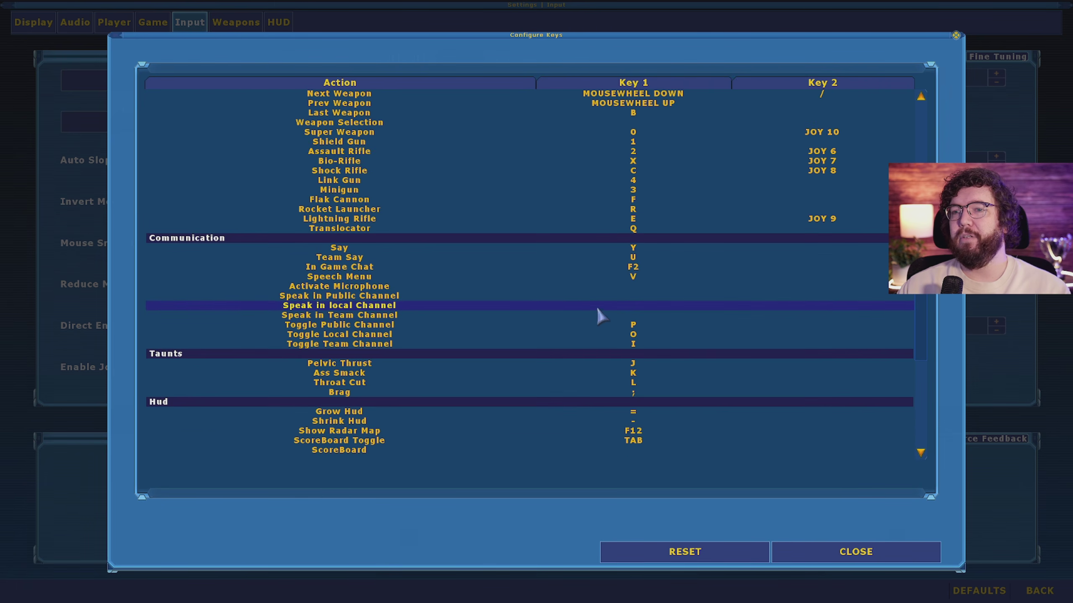
scroll(600, 325, "down", 10)
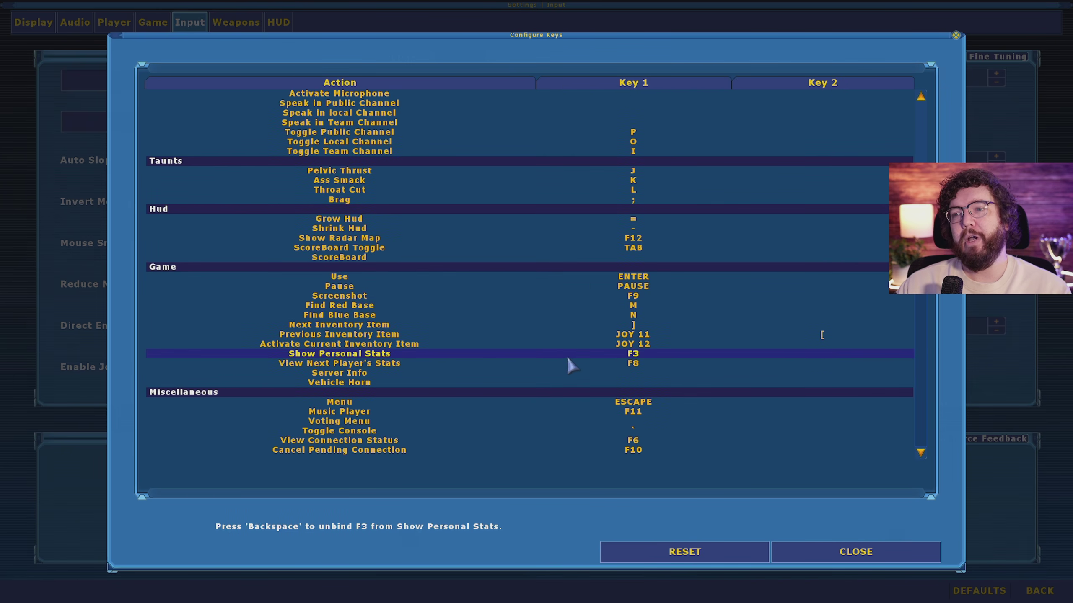
scroll(701, 278, "up", 6)
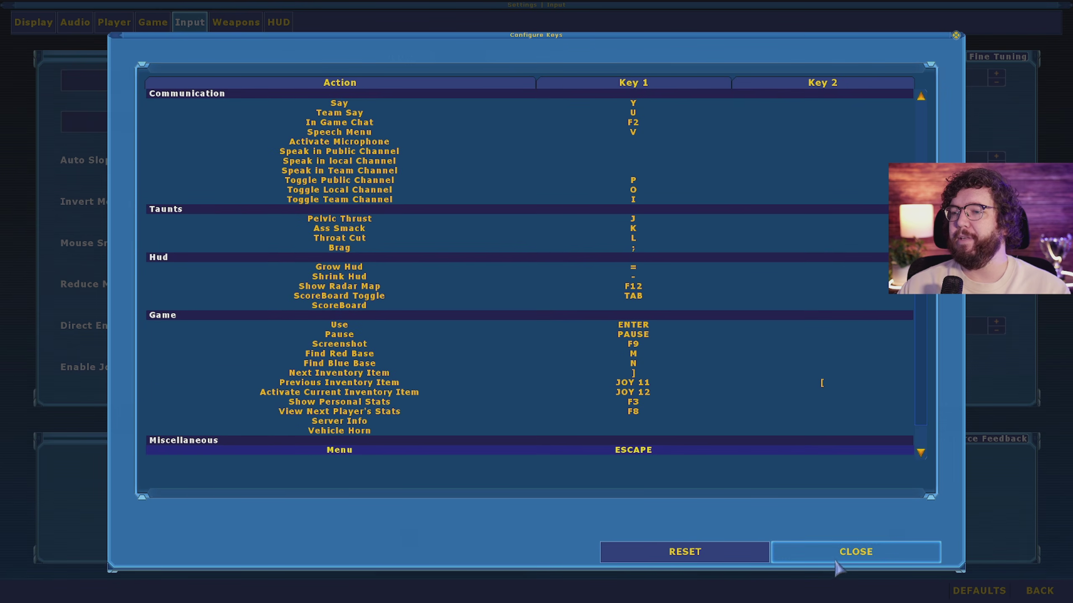
Step: Go to the Weapons settings, keep Circle (2), and toggle per-weapon custom crosshairs off and back on
left_click(839, 564)
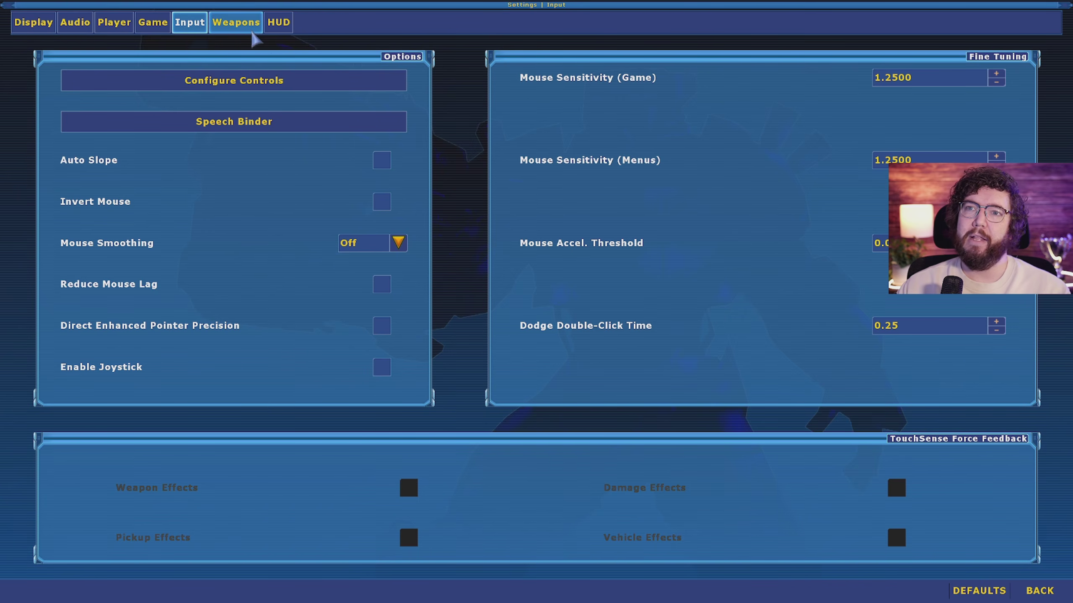
left_click(236, 22)
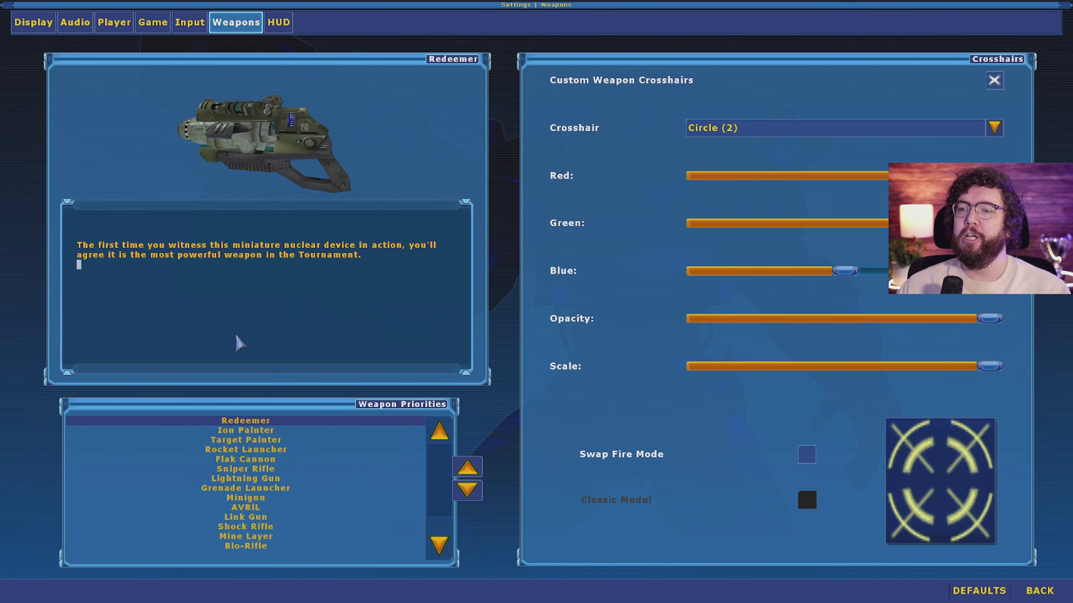
left_click(777, 129)
scroll(785, 166, "up", 2)
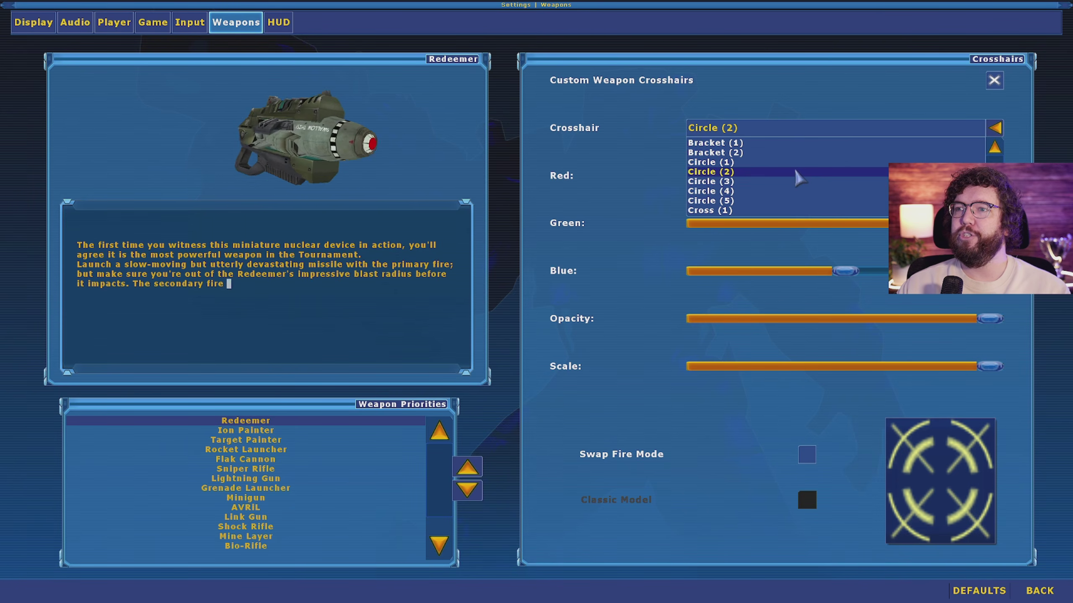
left_click(760, 123)
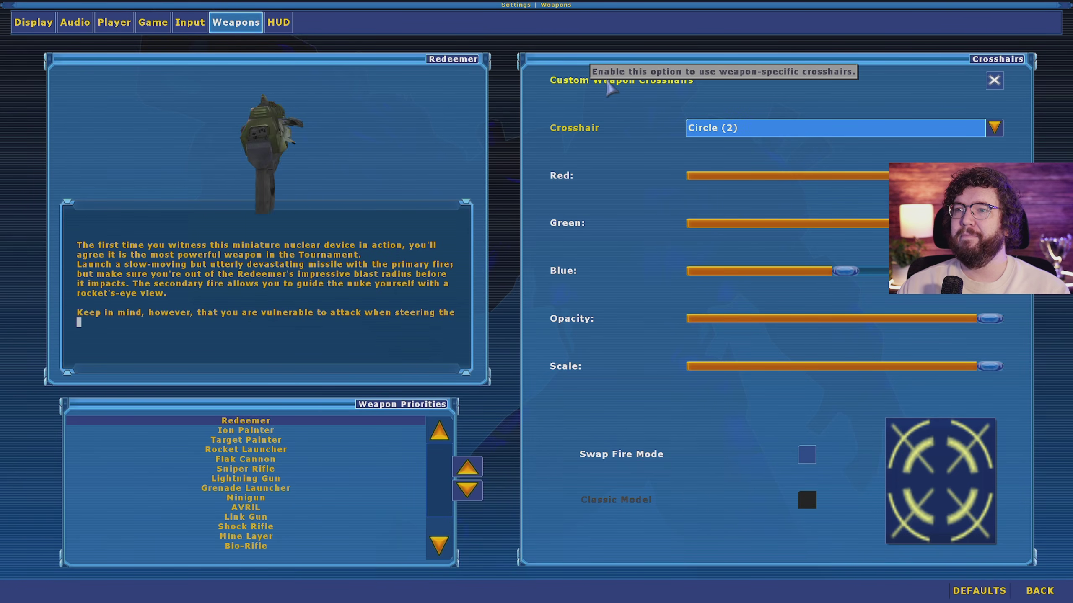
left_click(996, 86)
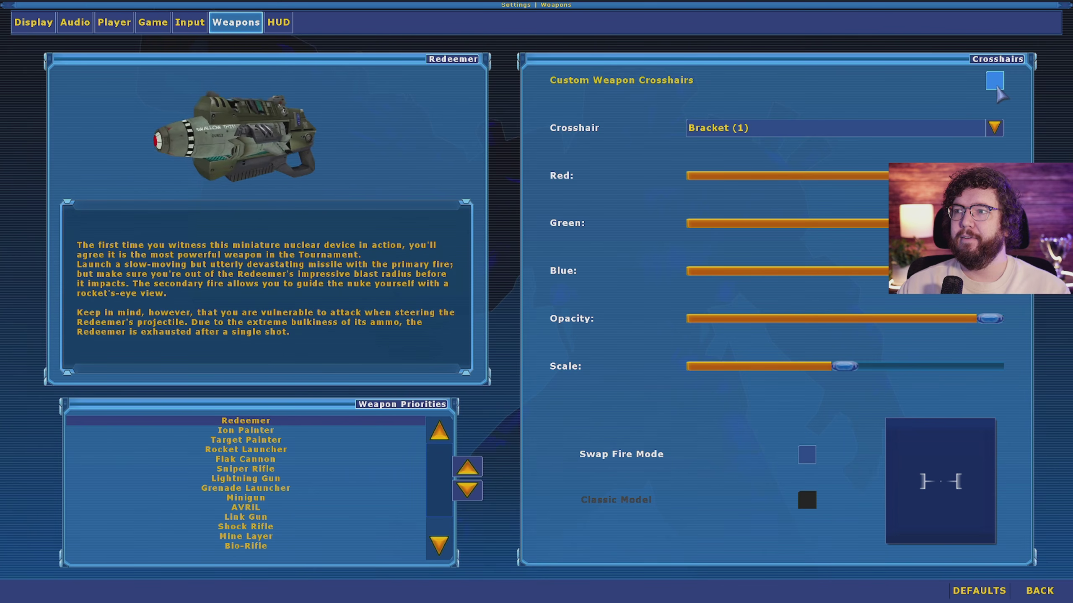
left_click(998, 87)
left_click(995, 81)
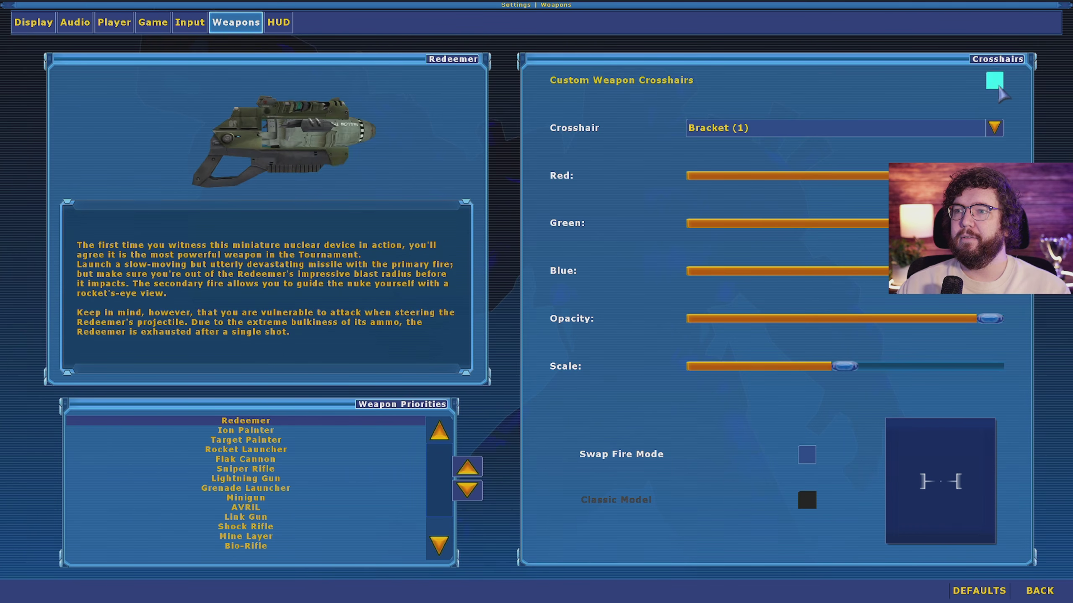
left_click(995, 82)
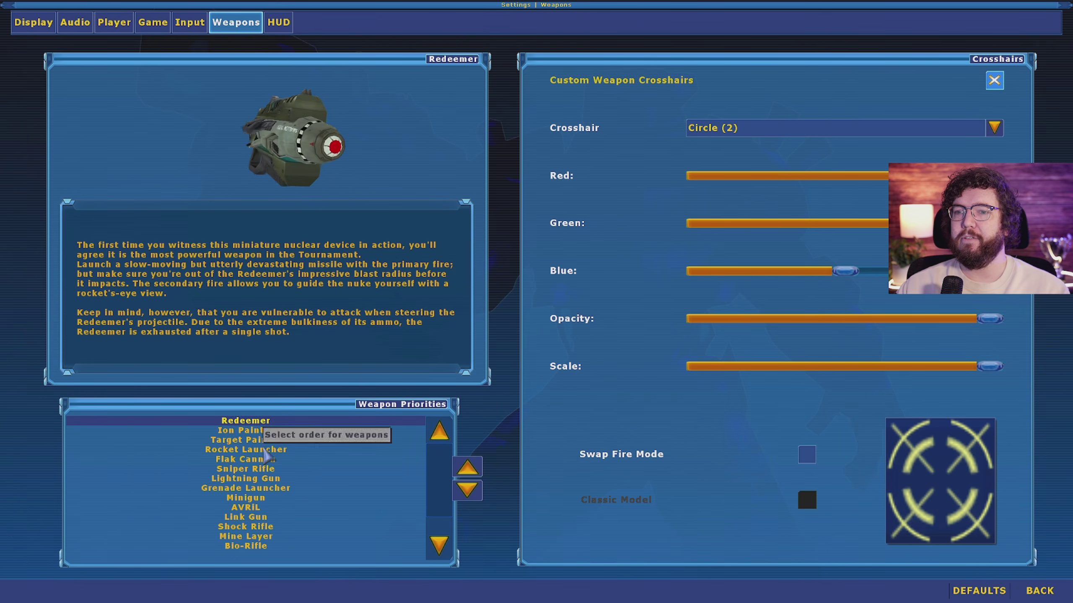
Step: Review several weapons' crosshairs, turn off the Redeemer's custom crosshair, and select the Flak Cannon
left_click(304, 450)
left_click(364, 517)
left_click(291, 469)
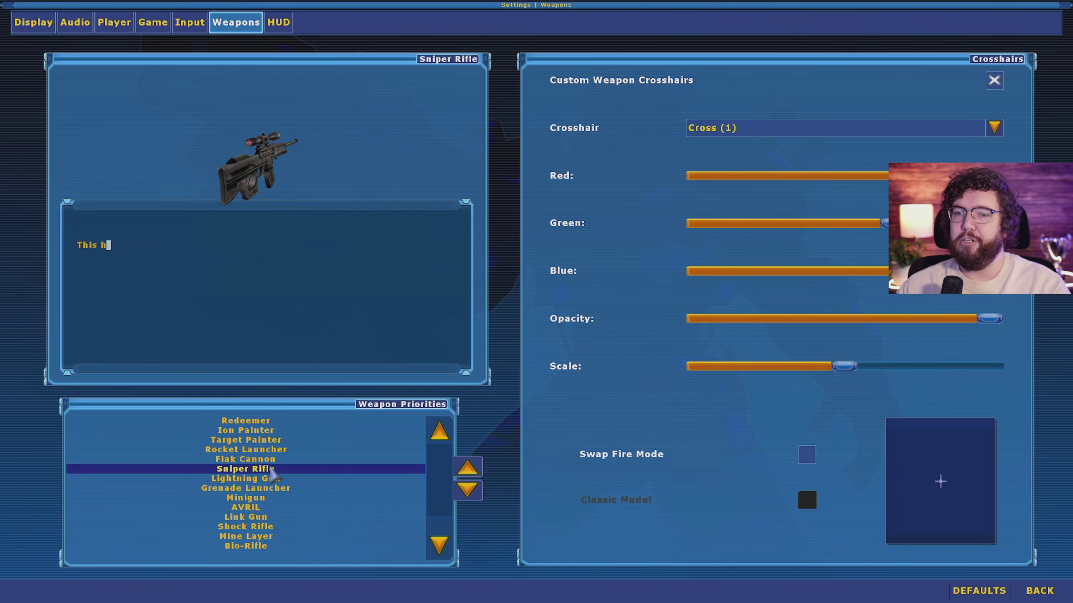
left_click(277, 440)
left_click(262, 420)
left_click(996, 81)
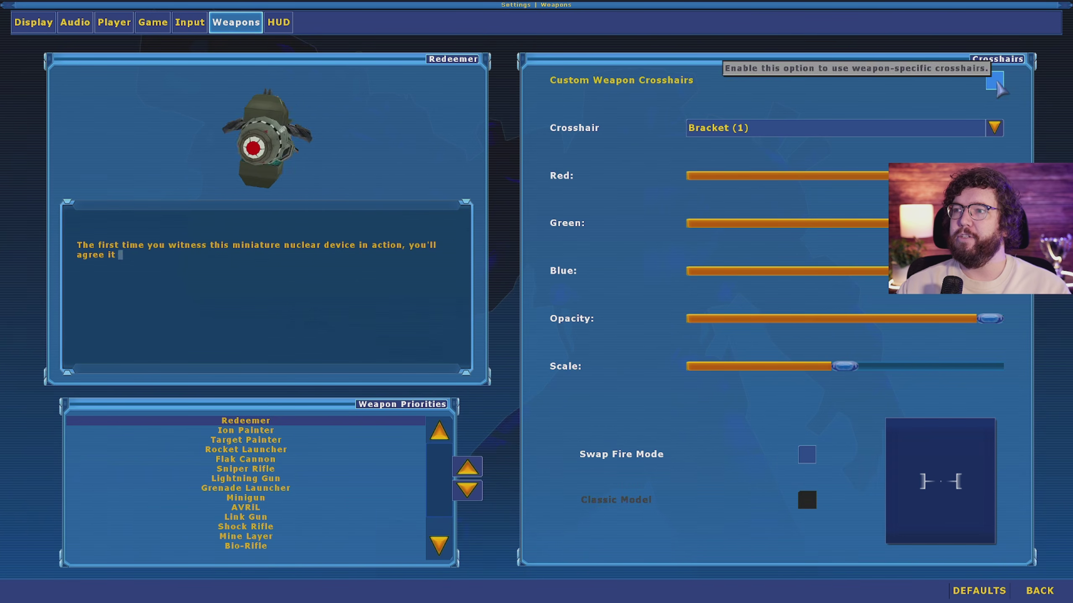
left_click(281, 449)
left_click(275, 498)
left_click(270, 439)
left_click(262, 460)
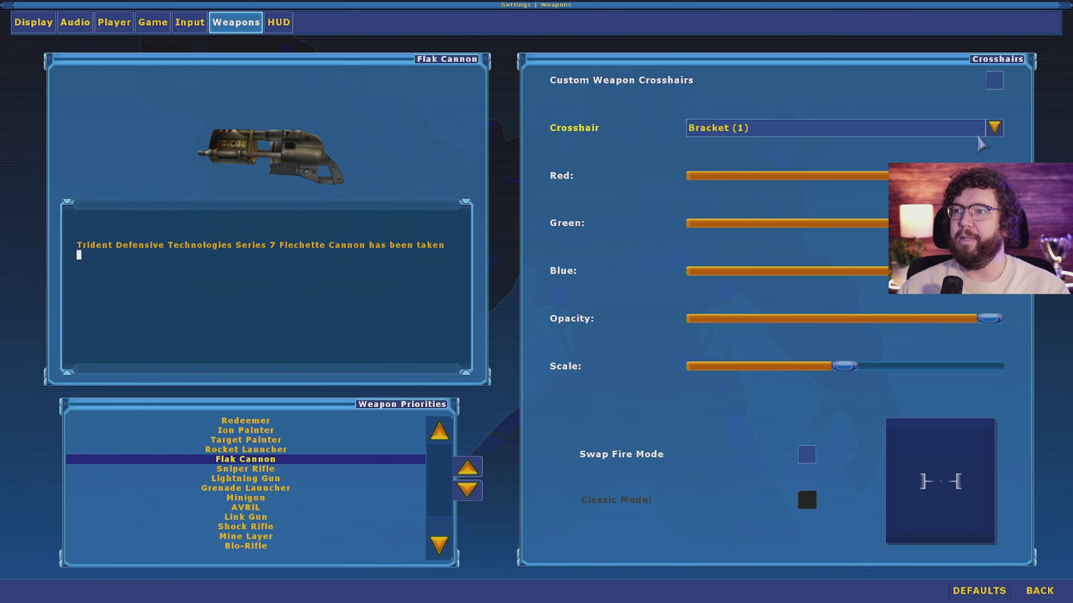
Step: Give the Flak Cannon a full-scale Dot crosshair, then switch it to Pointer
left_click(841, 128)
scroll(755, 173, "down", 9)
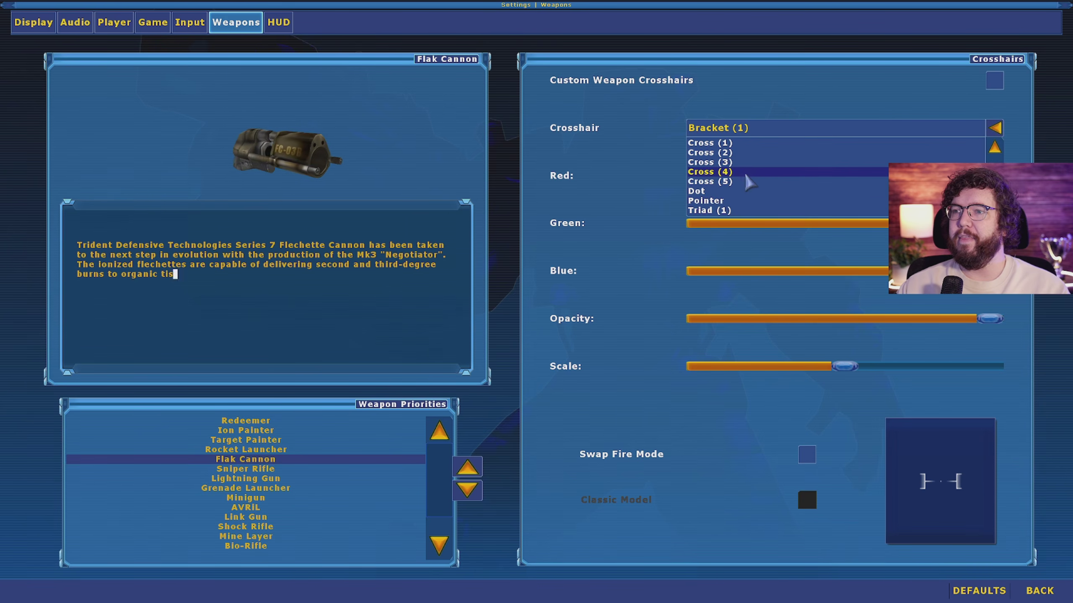
left_click(718, 171)
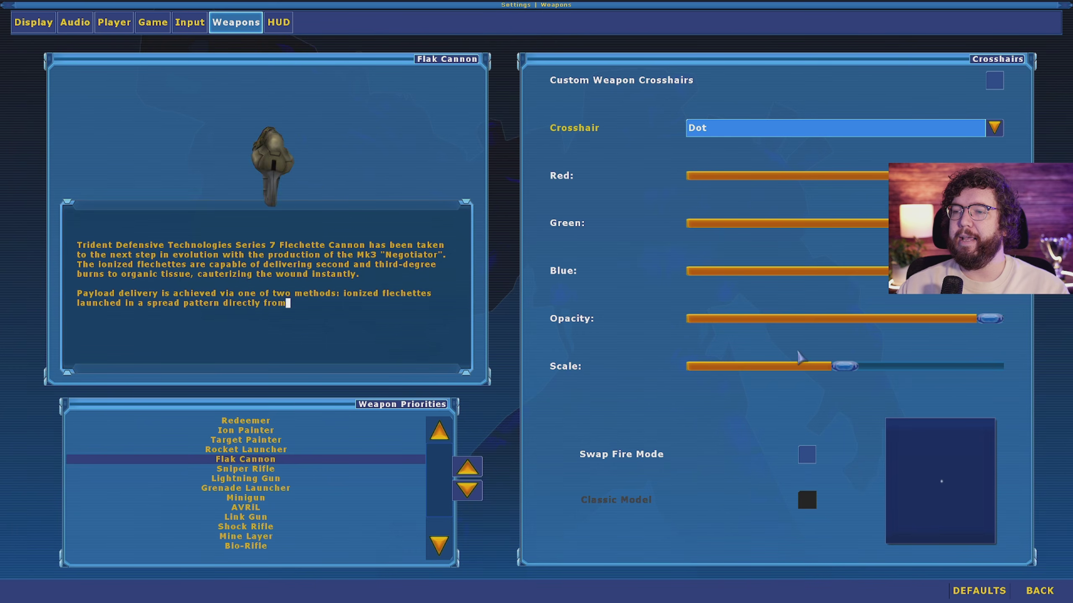
left_click_drag(846, 375, 990, 372)
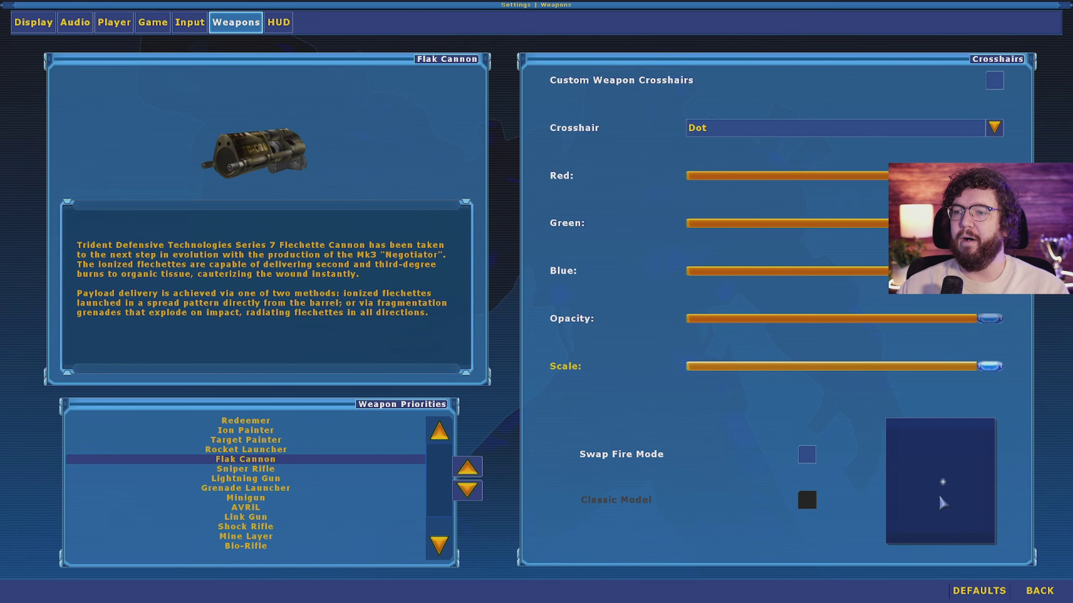
left_click(995, 128)
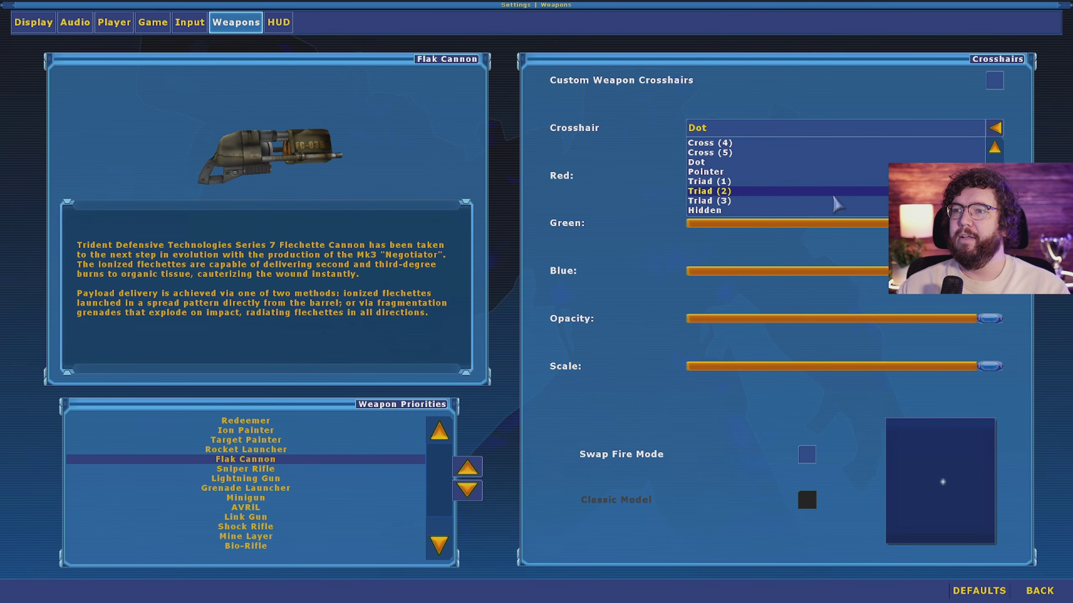
scroll(764, 189, "up", 2)
scroll(758, 182, "up", 7)
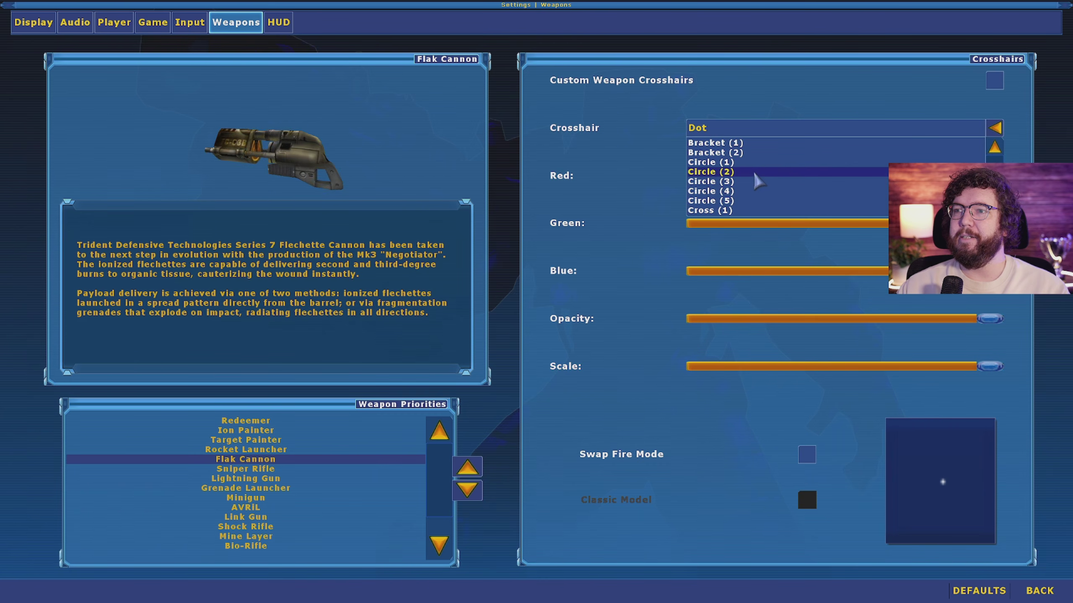
scroll(746, 173, "down", 5)
scroll(740, 196, "down", 2)
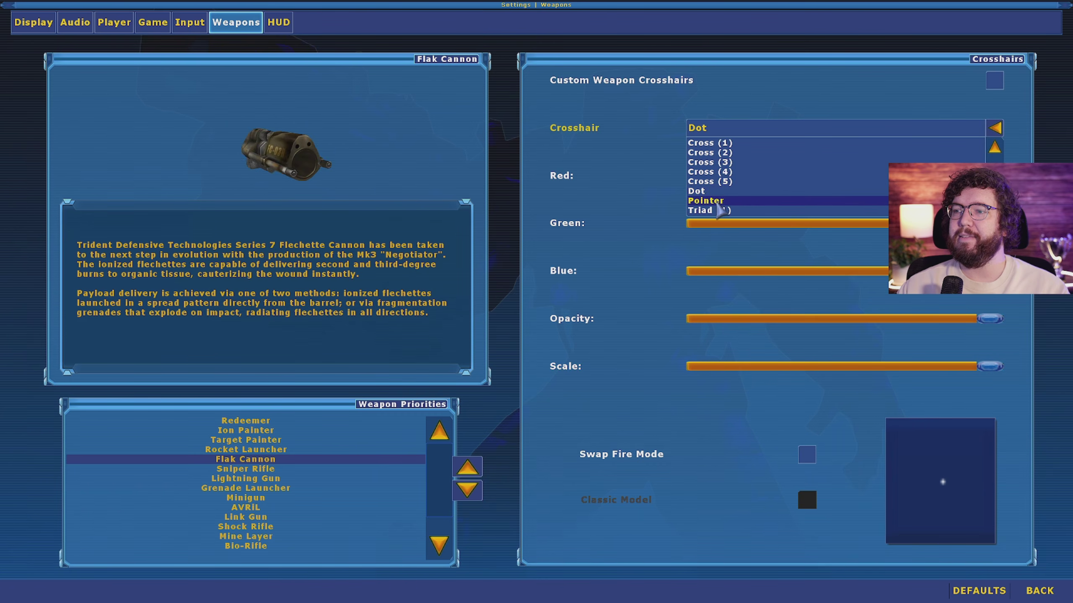
left_click(722, 201)
left_click_drag(823, 366, 781, 380)
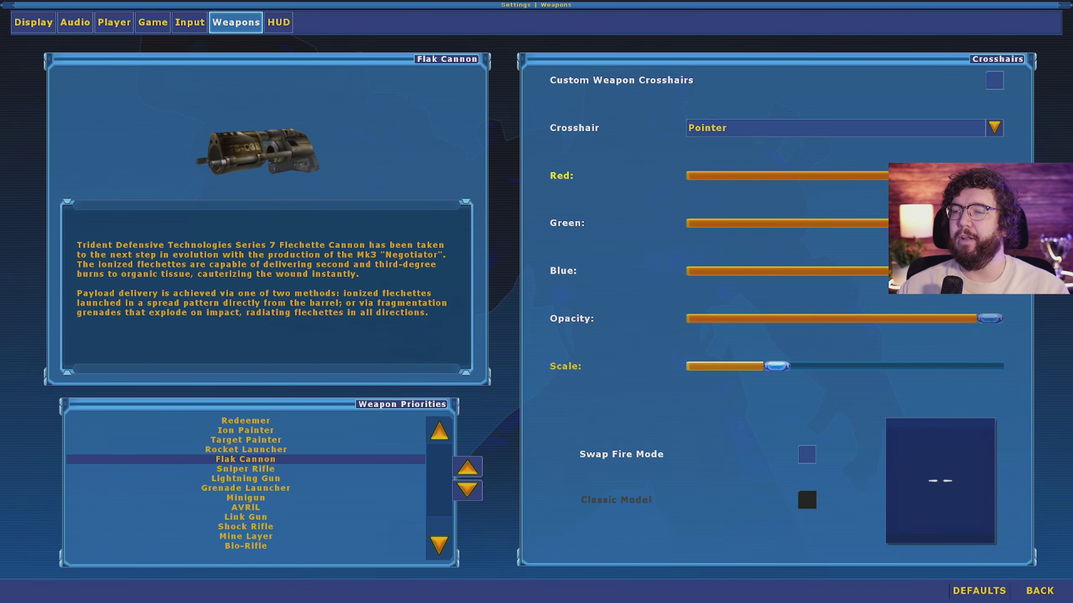
Step: Settle on a larger Cross (3) crosshair with Blue at 0 for yellow, then open HUD settings
left_click(861, 128)
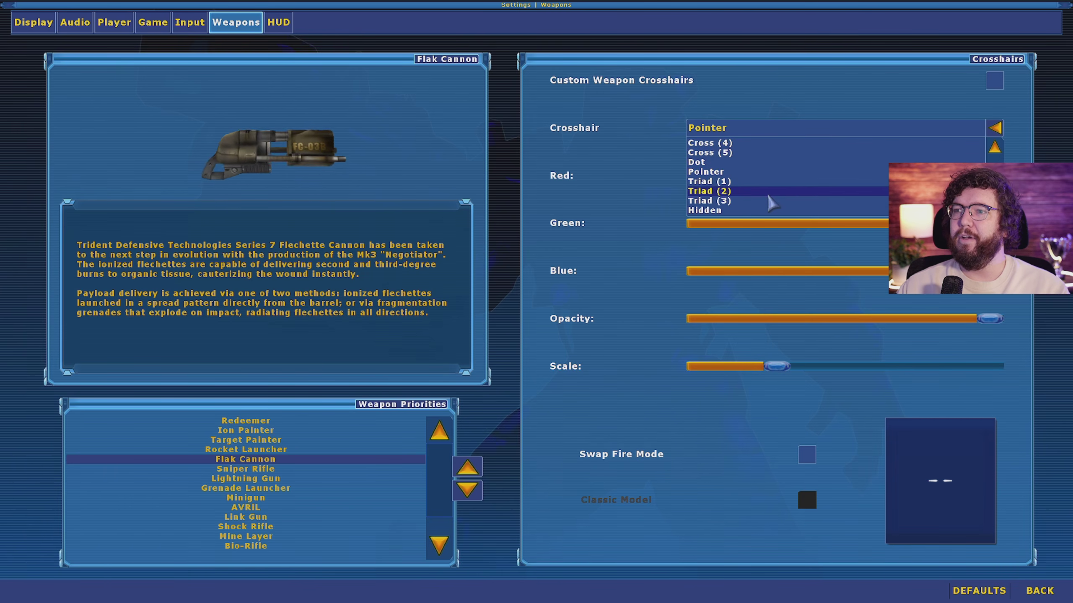
scroll(756, 189, "up", 3)
left_click(731, 143)
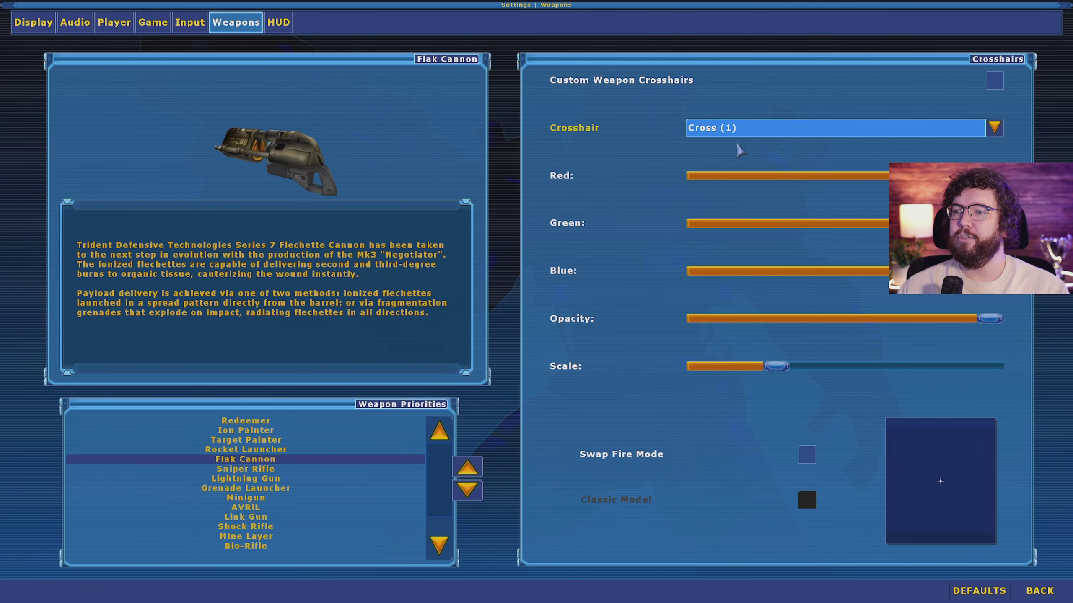
left_click(769, 134)
left_click(740, 151)
left_click(745, 128)
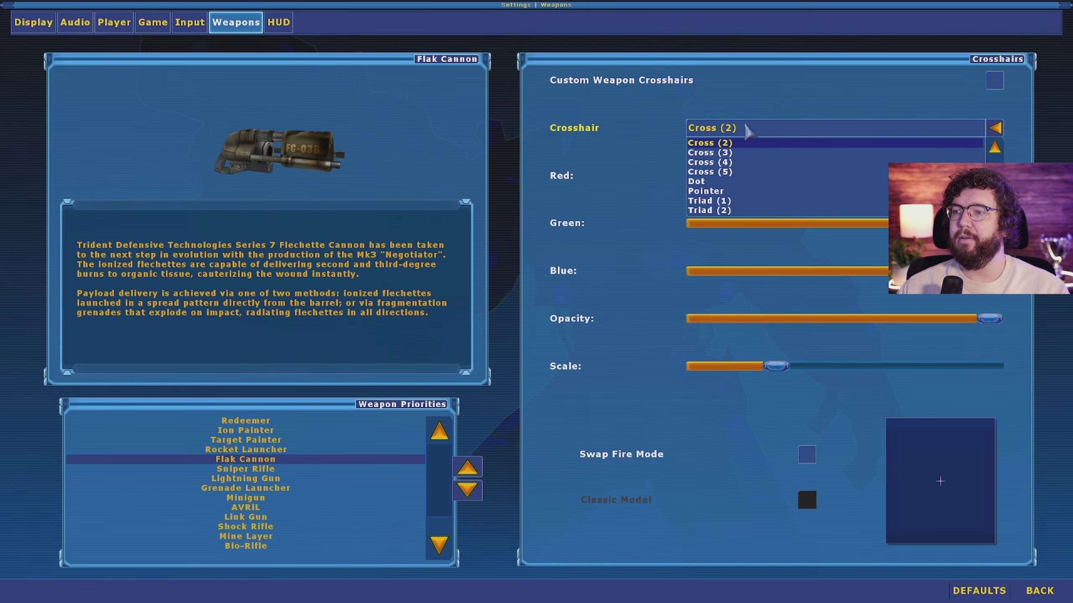
left_click(731, 155)
left_click_drag(776, 366, 840, 366)
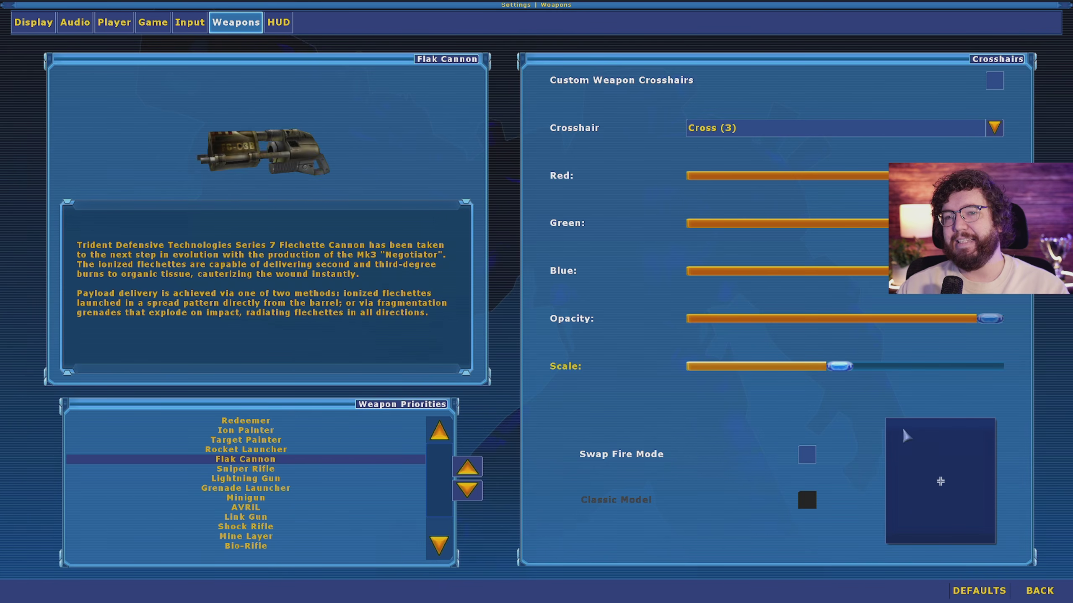
left_click(699, 272)
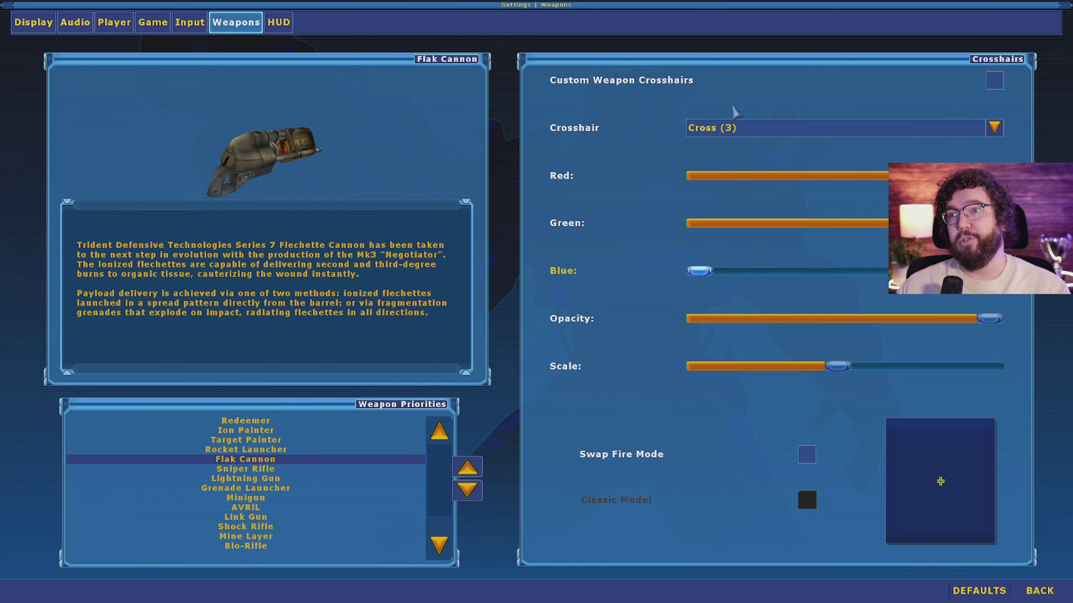
left_click(277, 24)
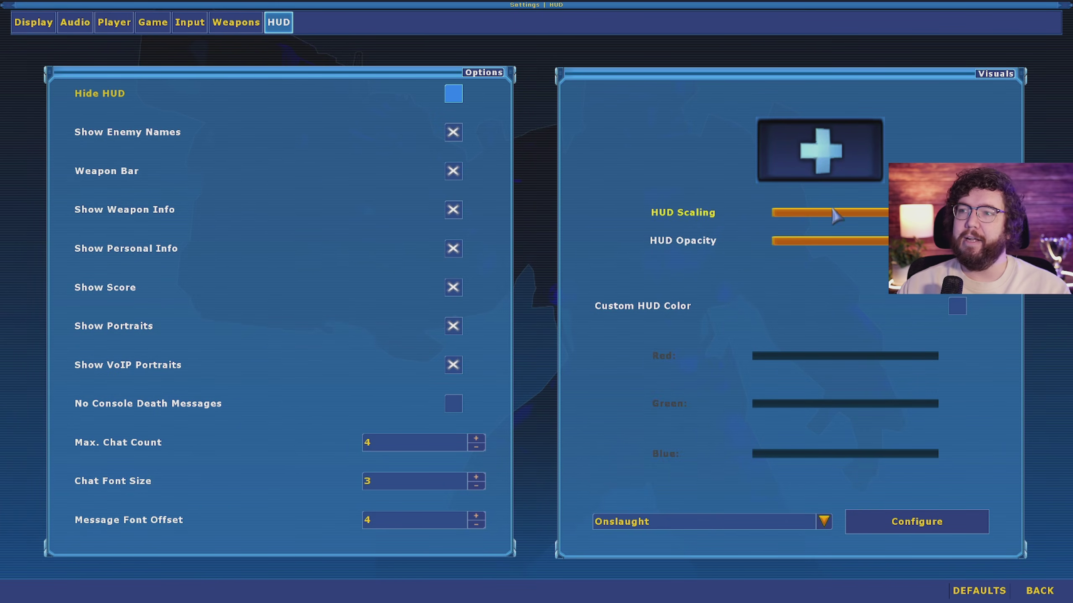
Step: Set HUD Scaling to its minimum, leave the HUD colour at default, and return to the main menu
left_click_drag(834, 216, 737, 210)
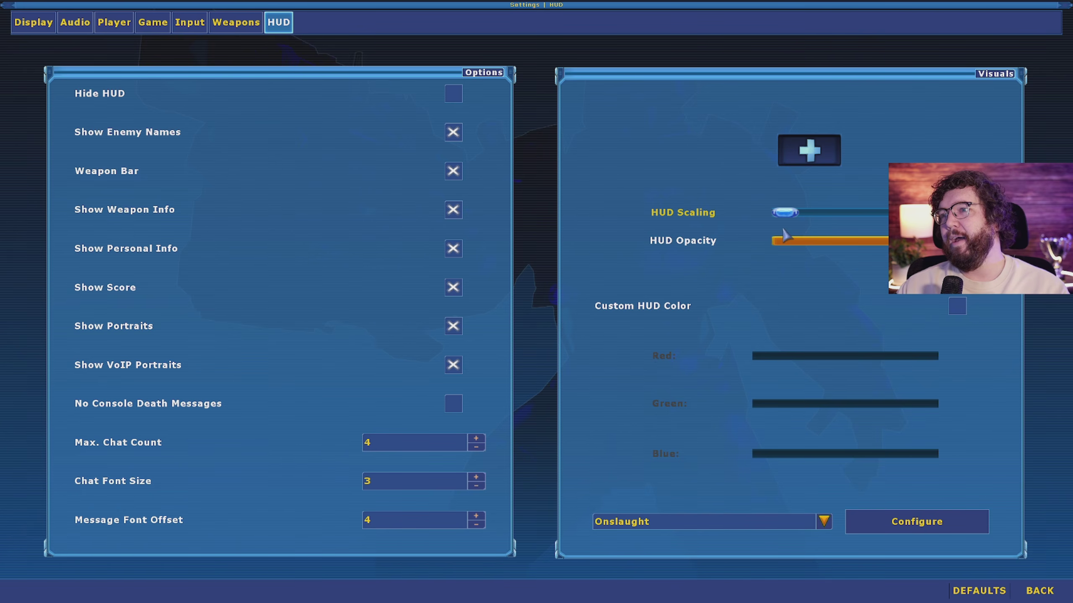
mouse_move(794, 215)
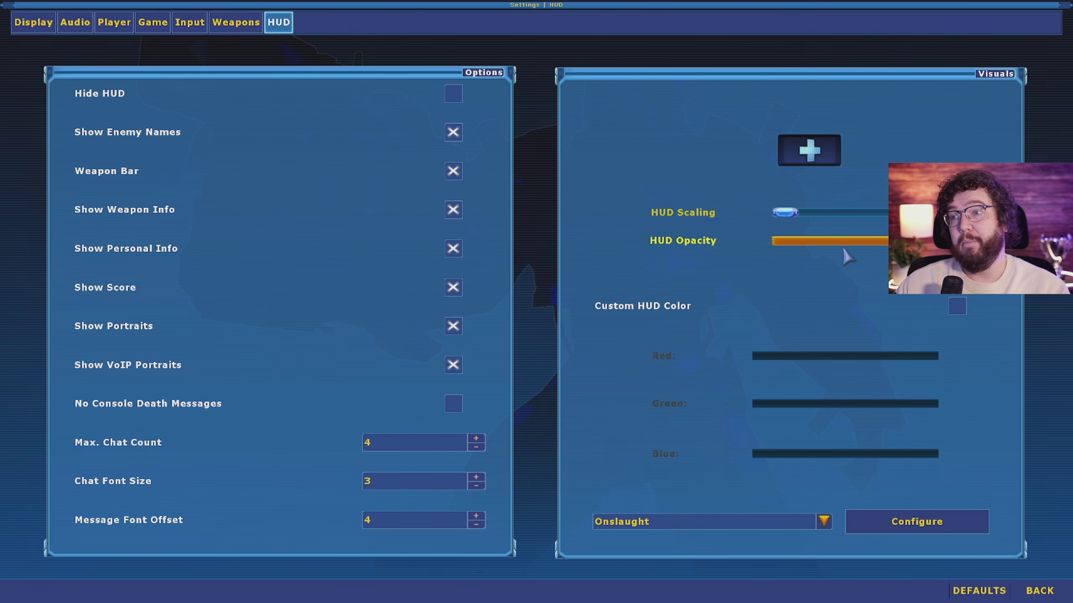
left_click(958, 307)
left_click(958, 308)
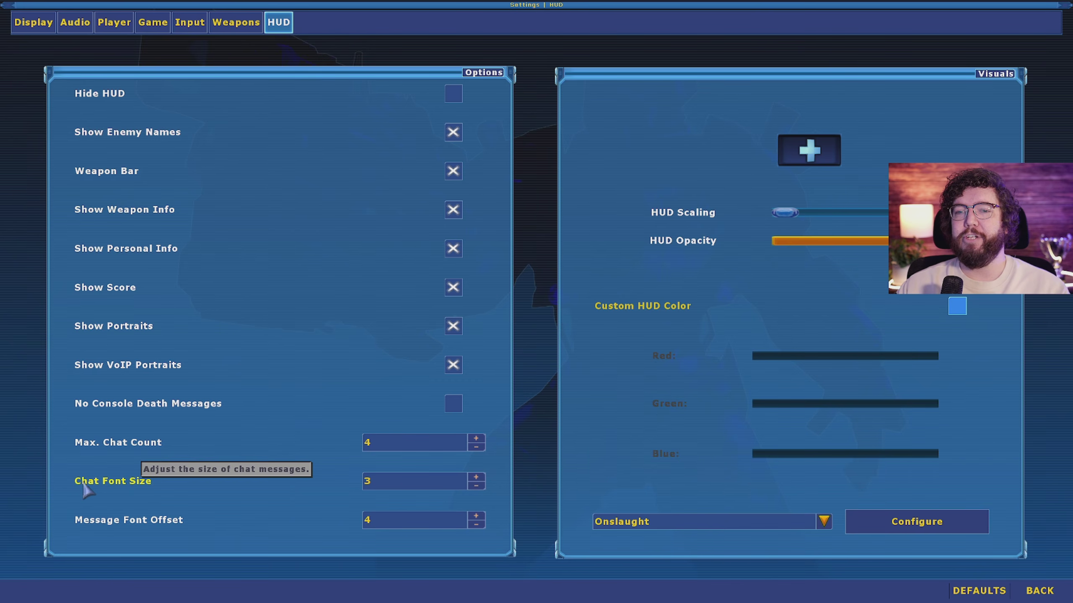
left_click(1039, 592)
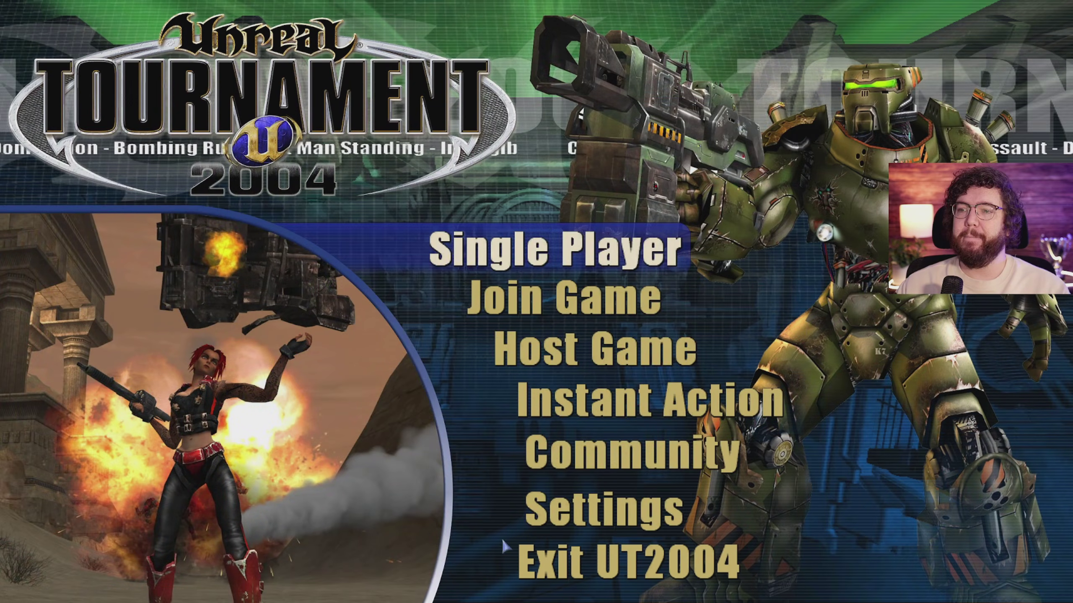
Step: Enter the server browser from Join Game, declining internet setup, and view the Favorites list
left_click(549, 298)
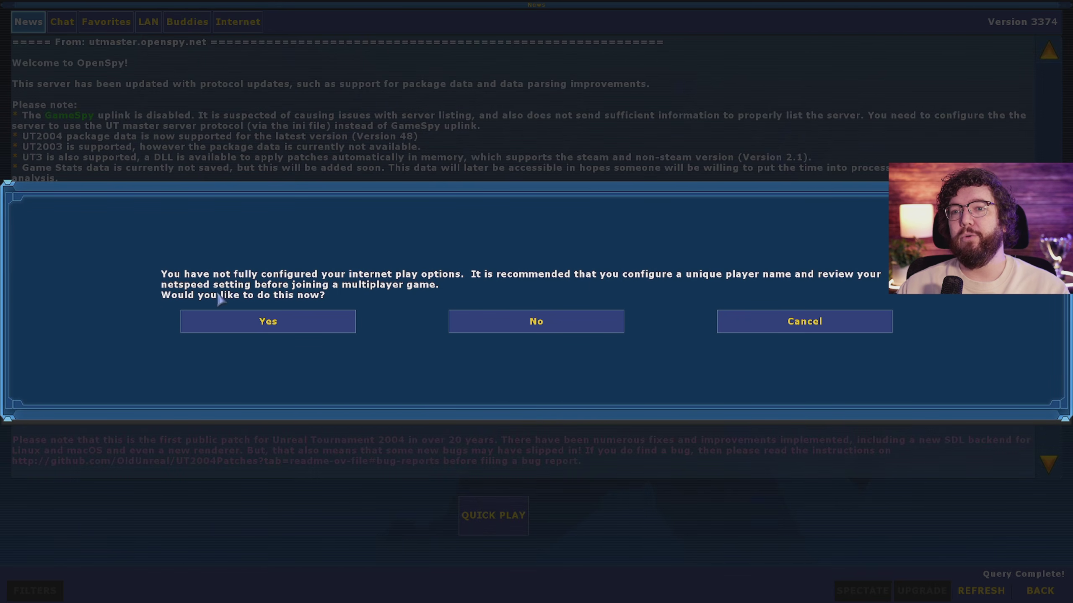
left_click(560, 326)
left_click(106, 21)
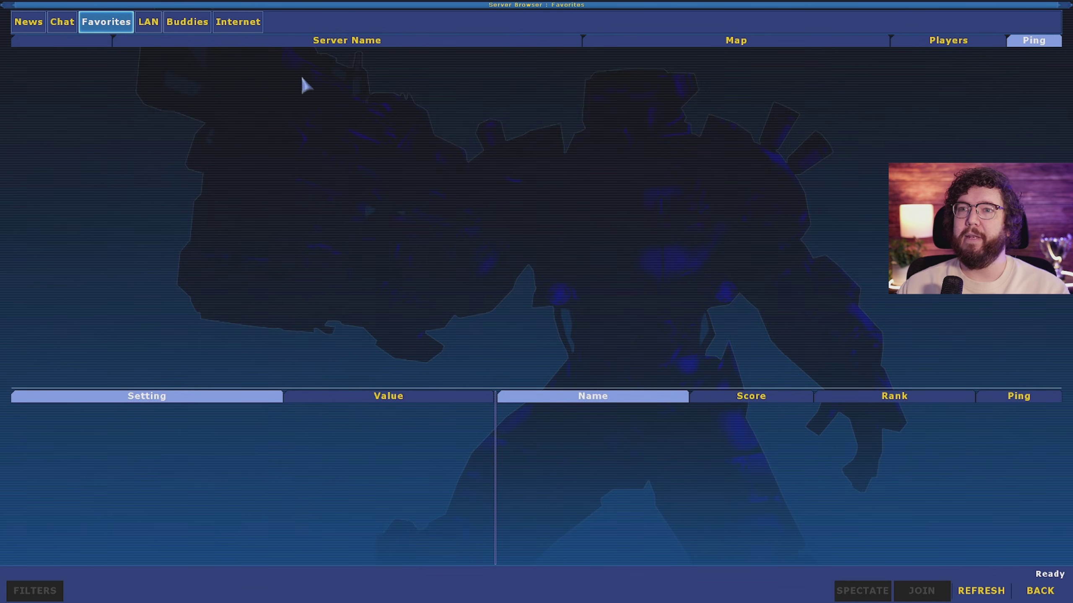
Step: Browse the Internet, Favorites, LAN and Buddies server tabs, checking the SZAB777-CTF-HU server
left_click(239, 21)
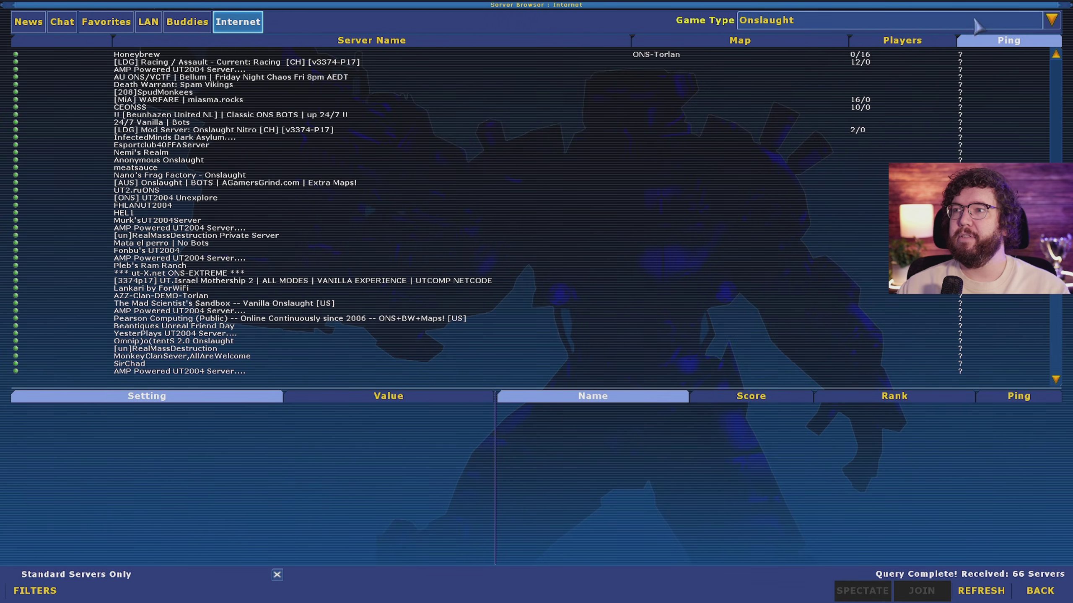
left_click(106, 21)
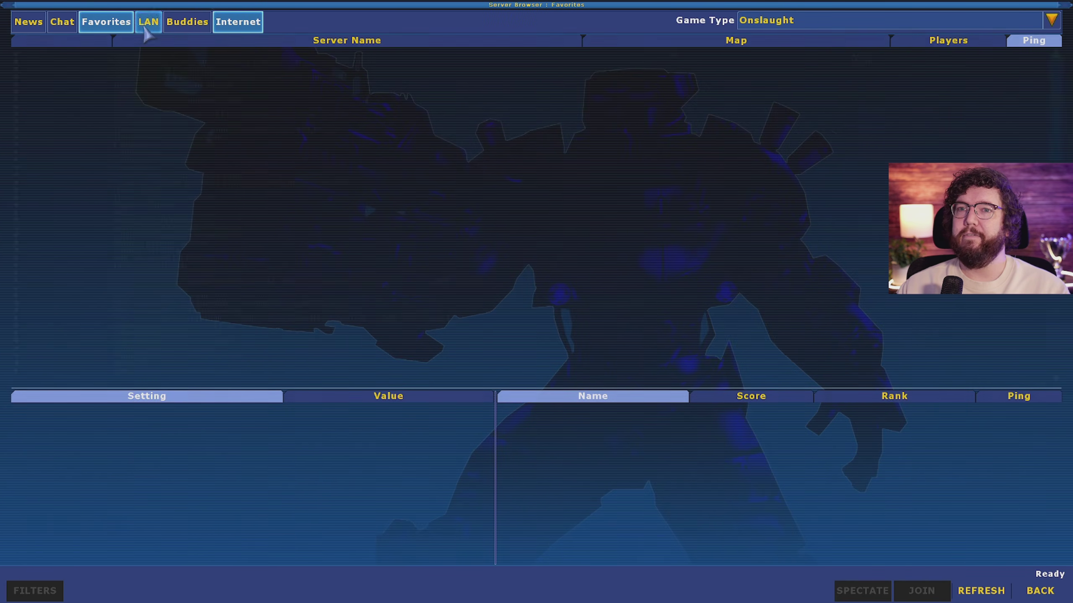
left_click(149, 23)
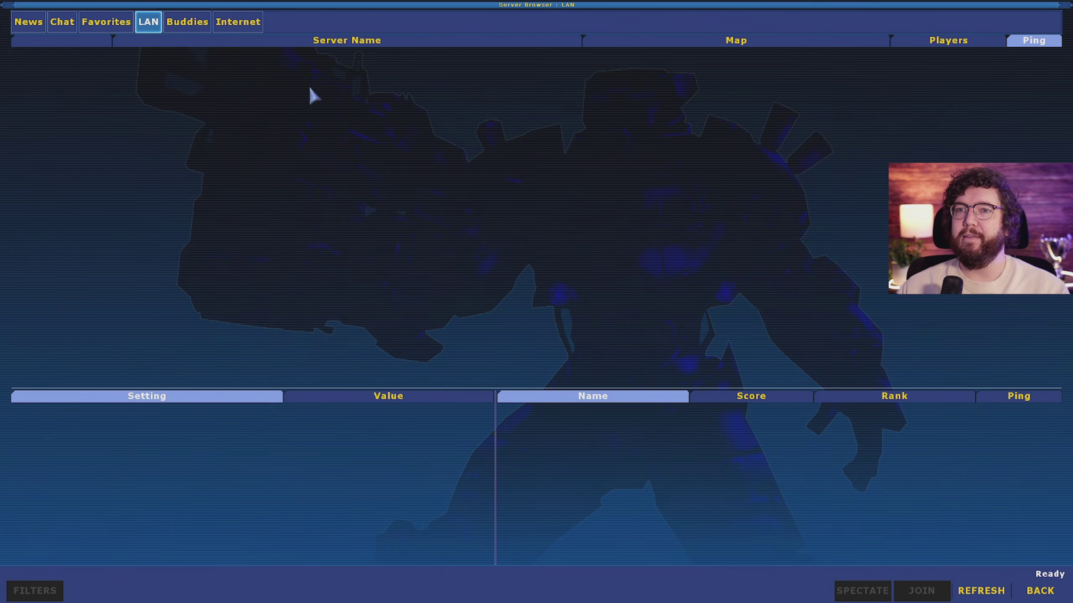
left_click(185, 23)
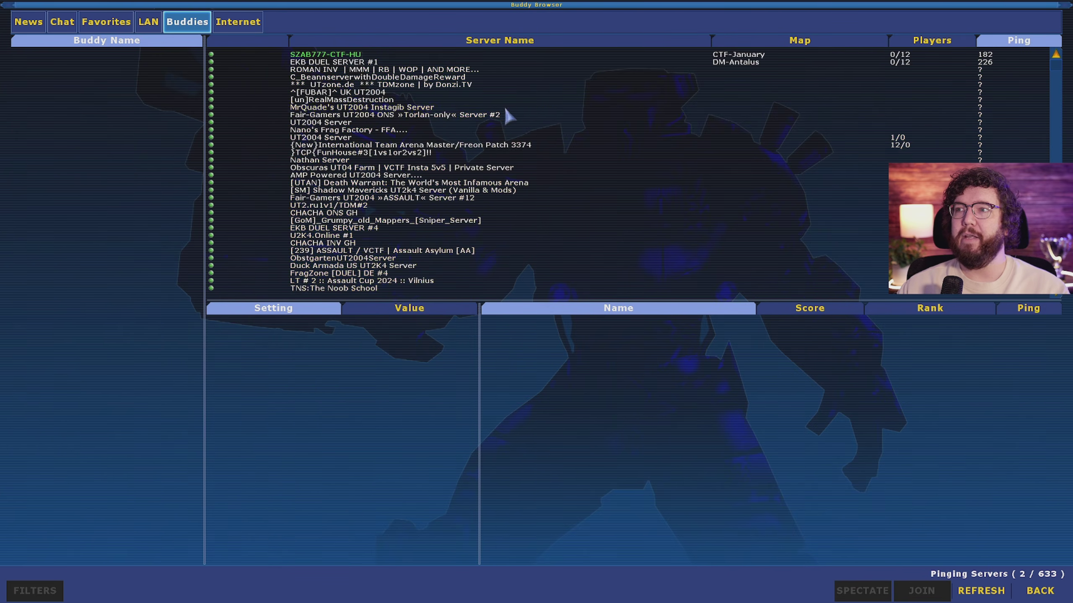
left_click(362, 54)
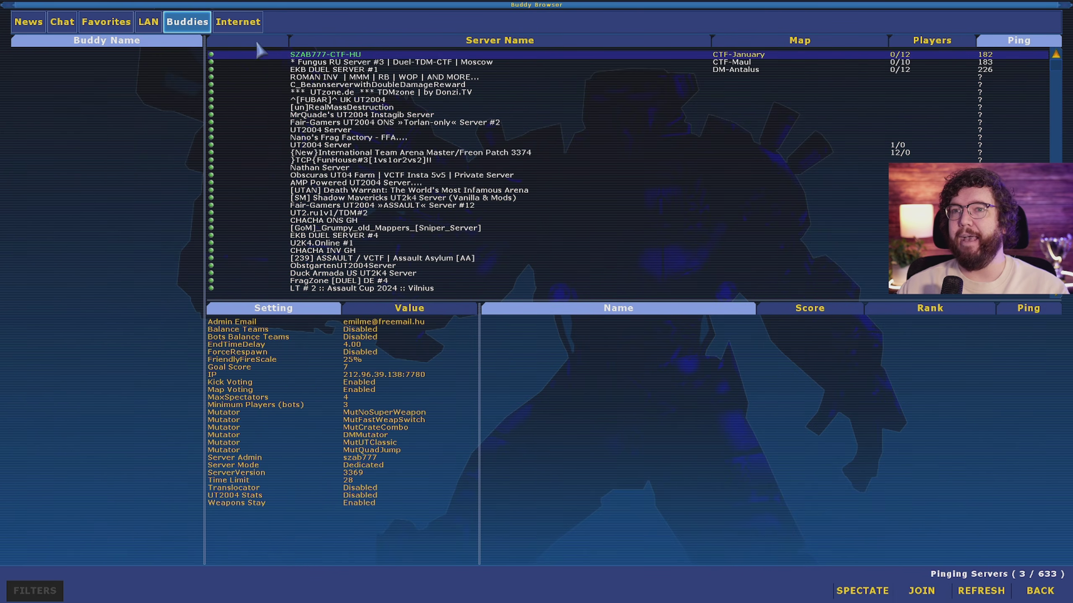
left_click(238, 22)
Step: Set Game Type to All, sort by player count, and inspect the Unreal Universe Dungeon RPG server
left_click(901, 23)
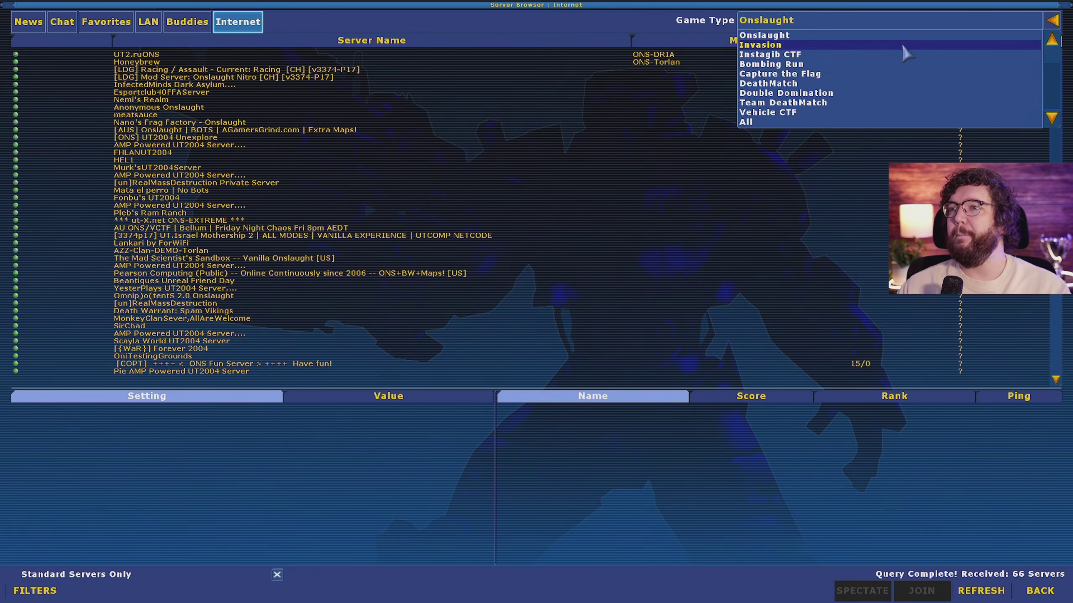
left_click(759, 121)
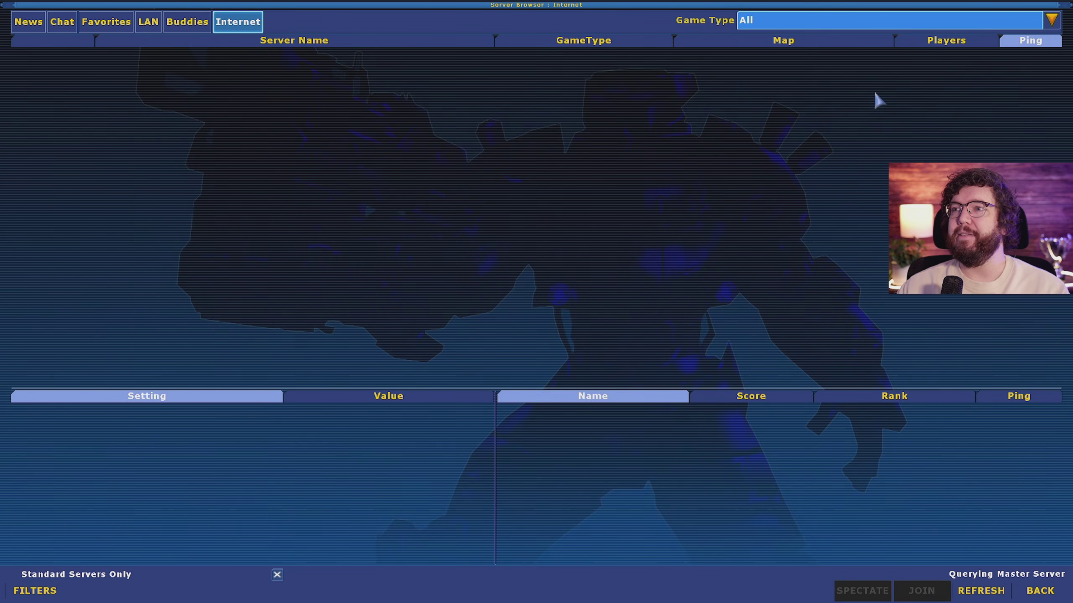
left_click(932, 46)
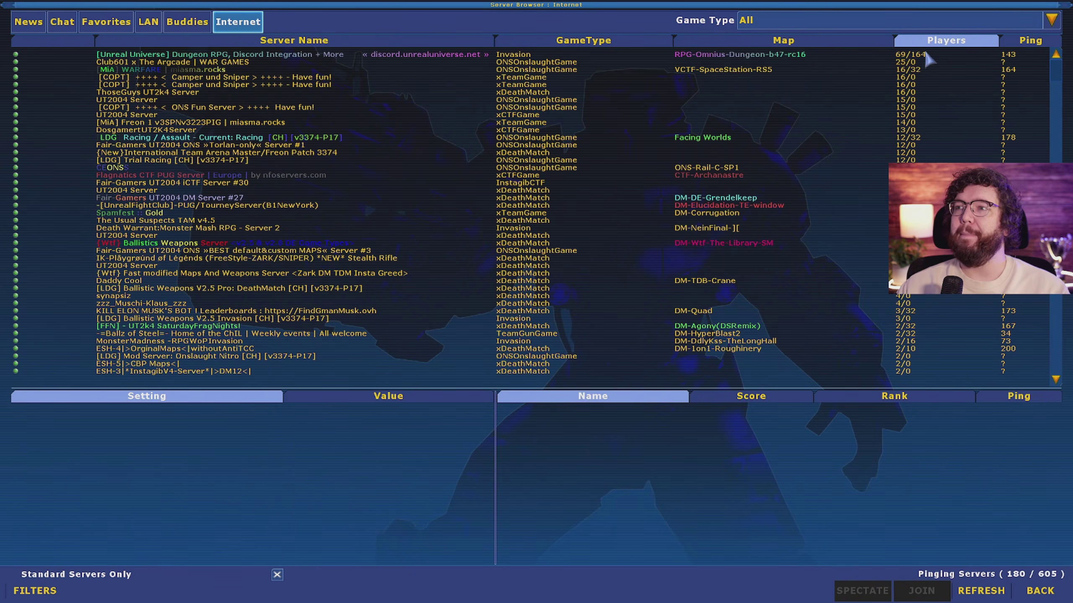
left_click(926, 54)
scroll(861, 370, "down", 5)
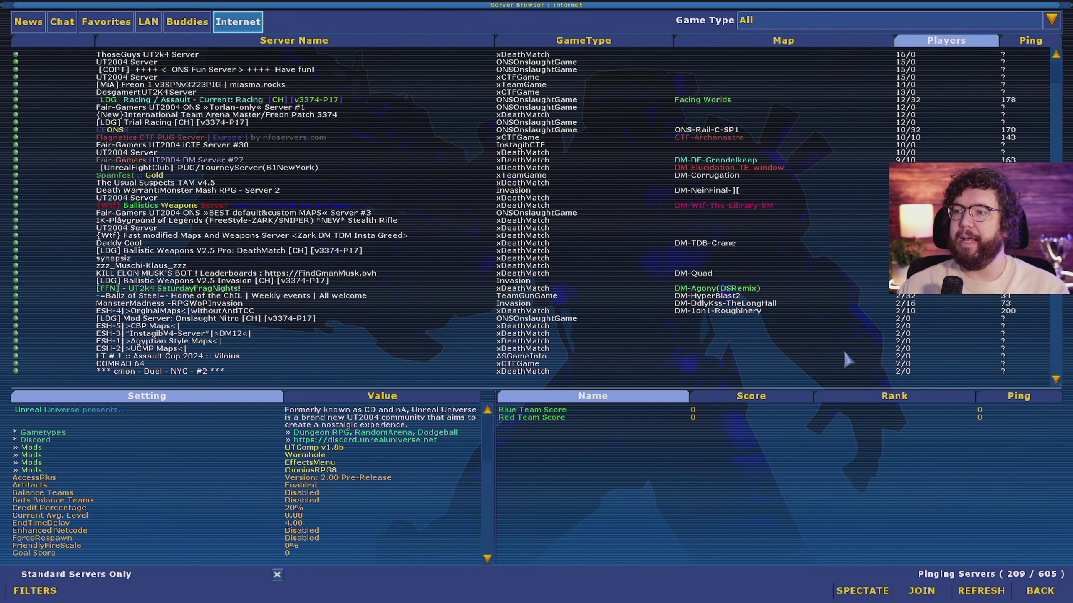
left_click(755, 340)
left_click(713, 198)
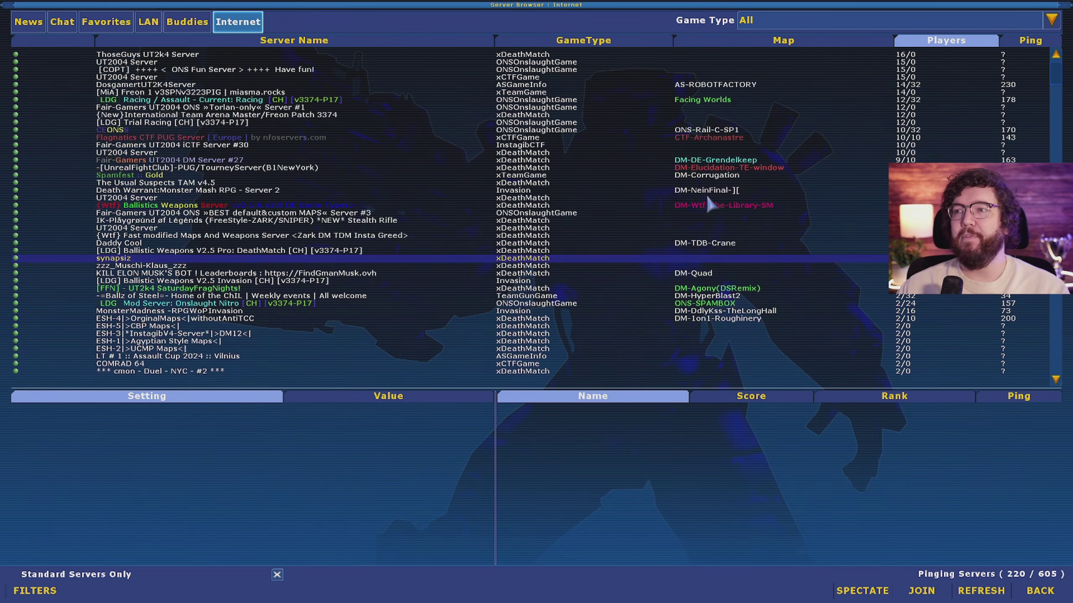
scroll(709, 195, "up", 3)
Step: Inspect [LDG] Trial Racing, CEONSS, [MiA] Freon 1, Camper und Sniper and other servers, then reopen Game Type
left_click(717, 163)
left_click(689, 168)
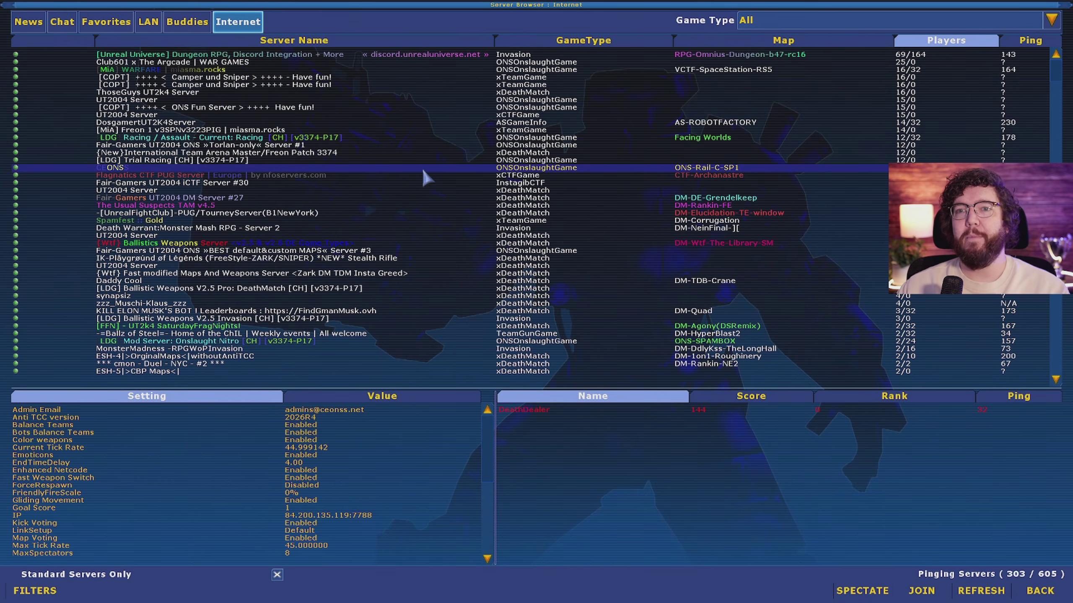
left_click(173, 130)
left_click(172, 78)
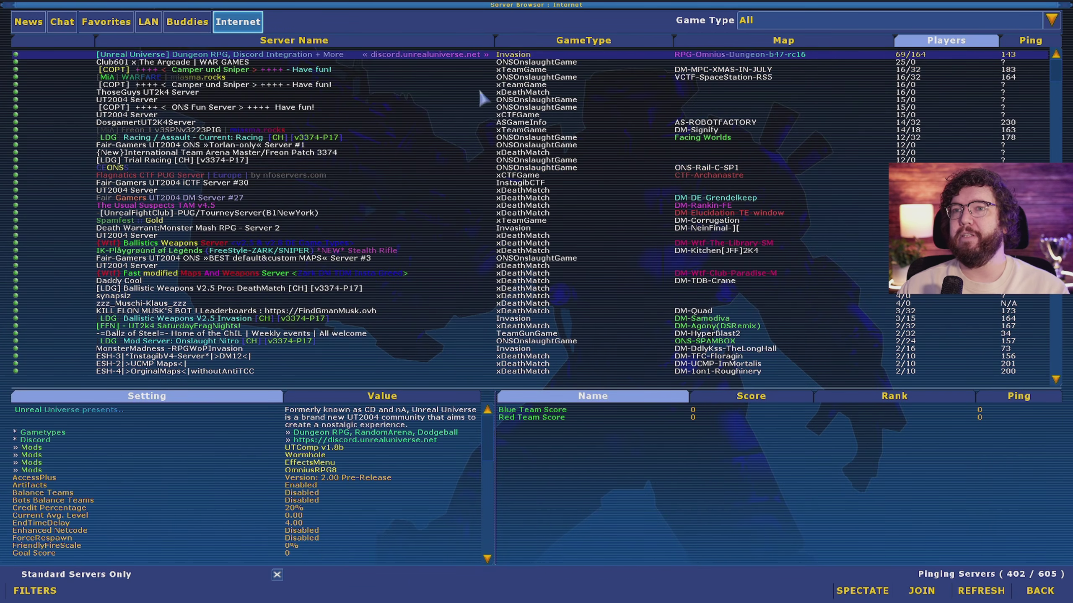
left_click(626, 85)
left_click(477, 122)
left_click(452, 102)
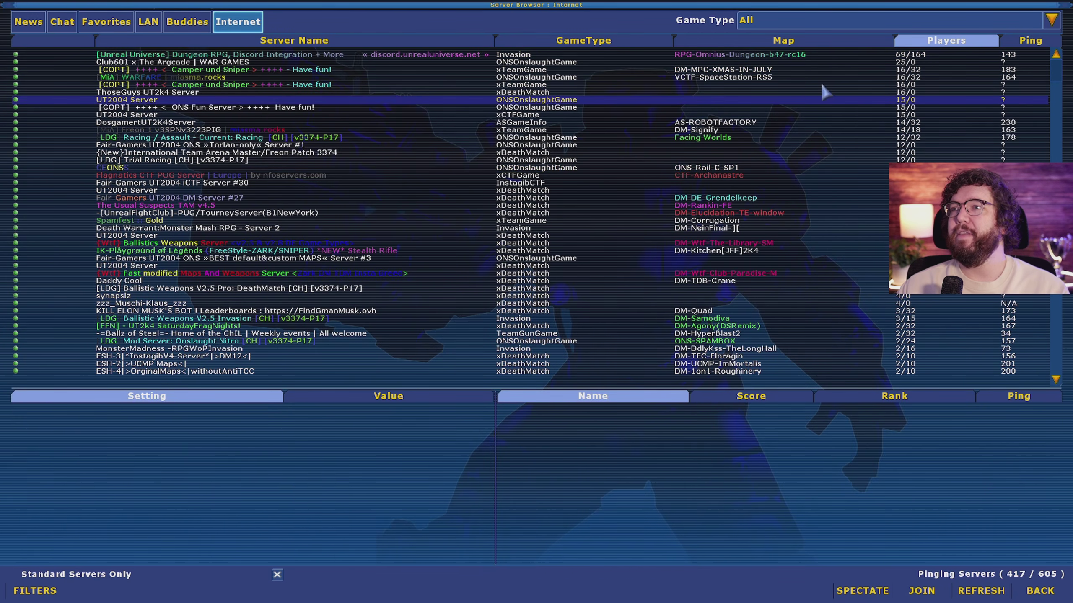
left_click(1029, 21)
scroll(843, 89, "up", 3)
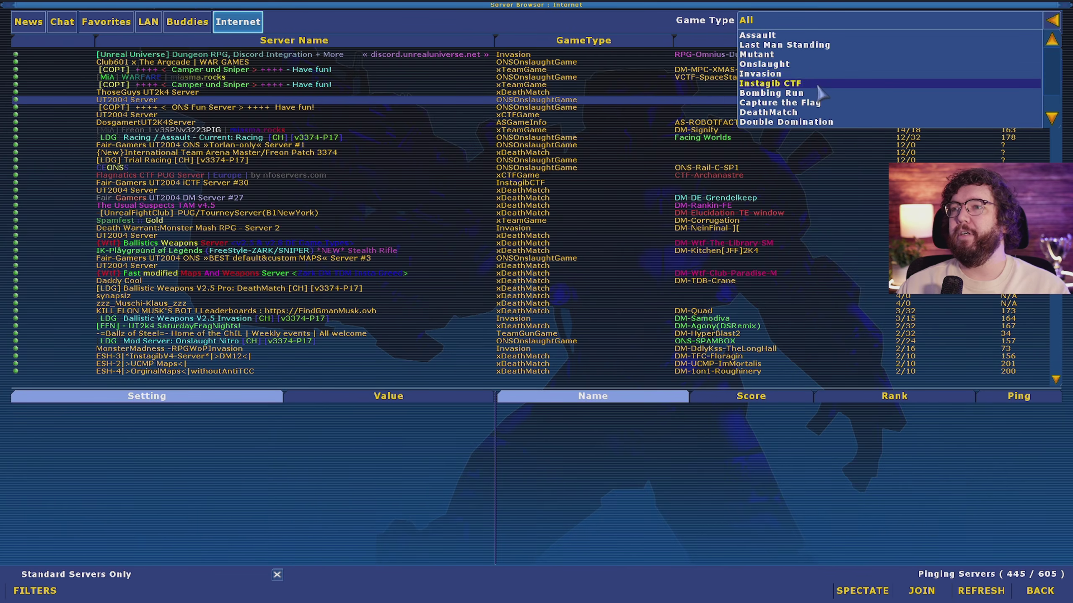
scroll(824, 90, "down", 3)
Step: Filter to DeathMatch and inspect the ProTheory Los Angeles, UnrealFightClub Chicago and HTM Chicago TAM servers
left_click(776, 84)
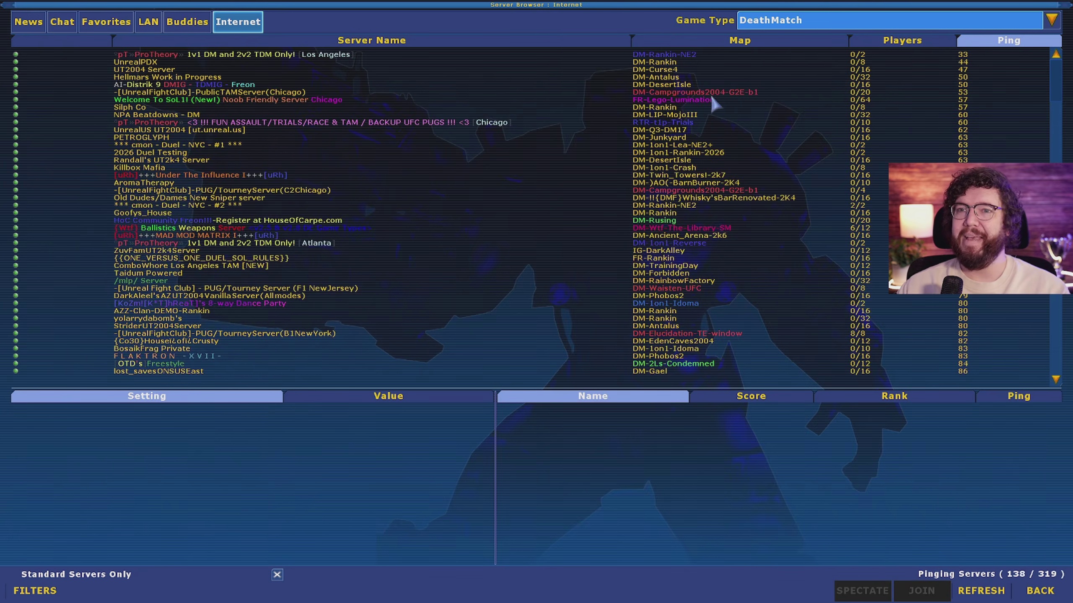
left_click(663, 56)
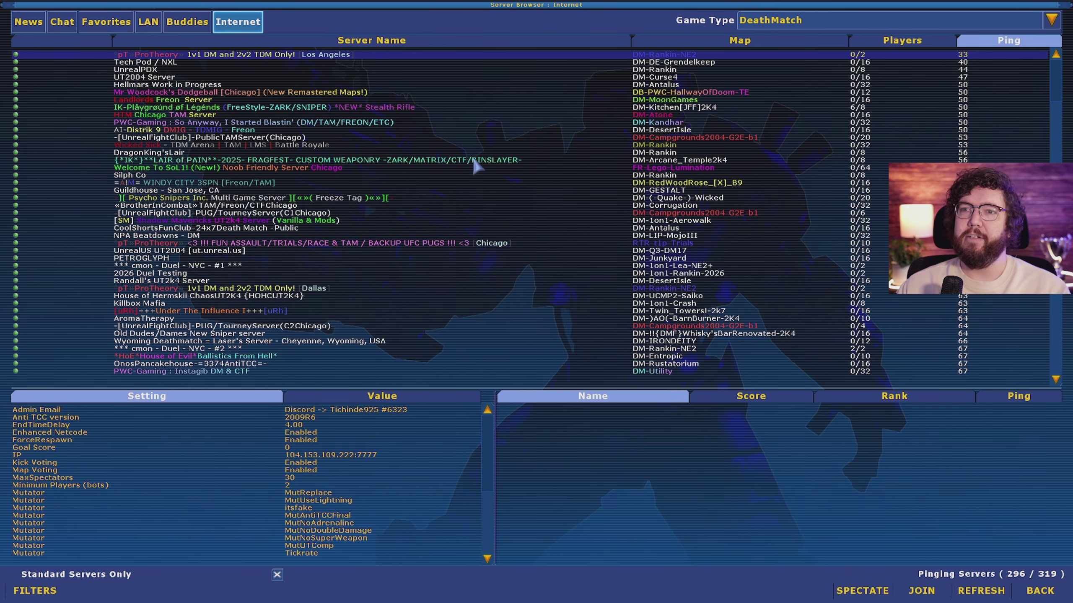
left_click(209, 140)
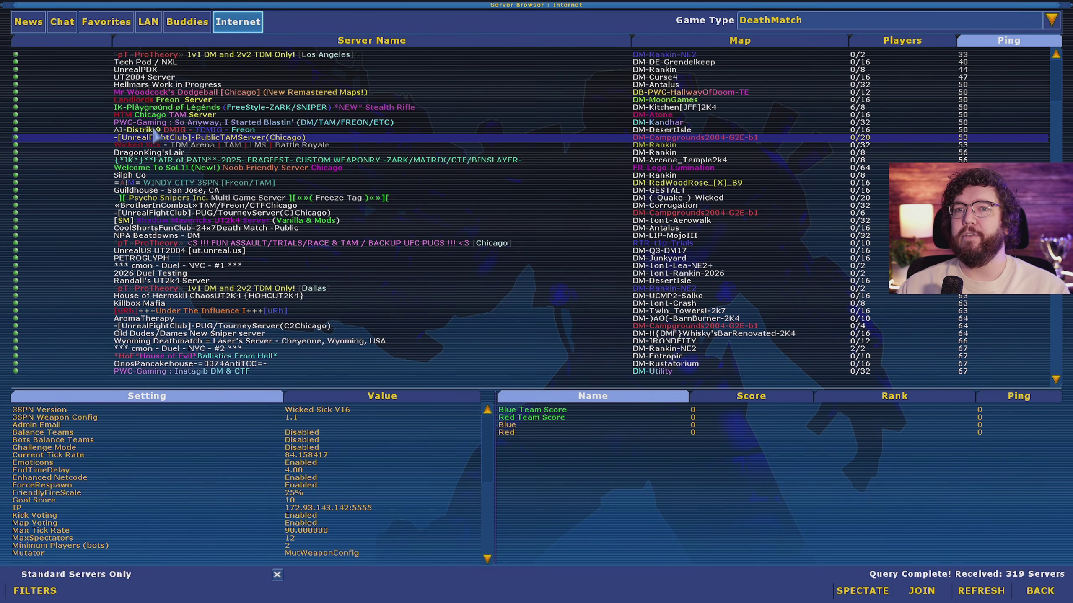
left_click(162, 114)
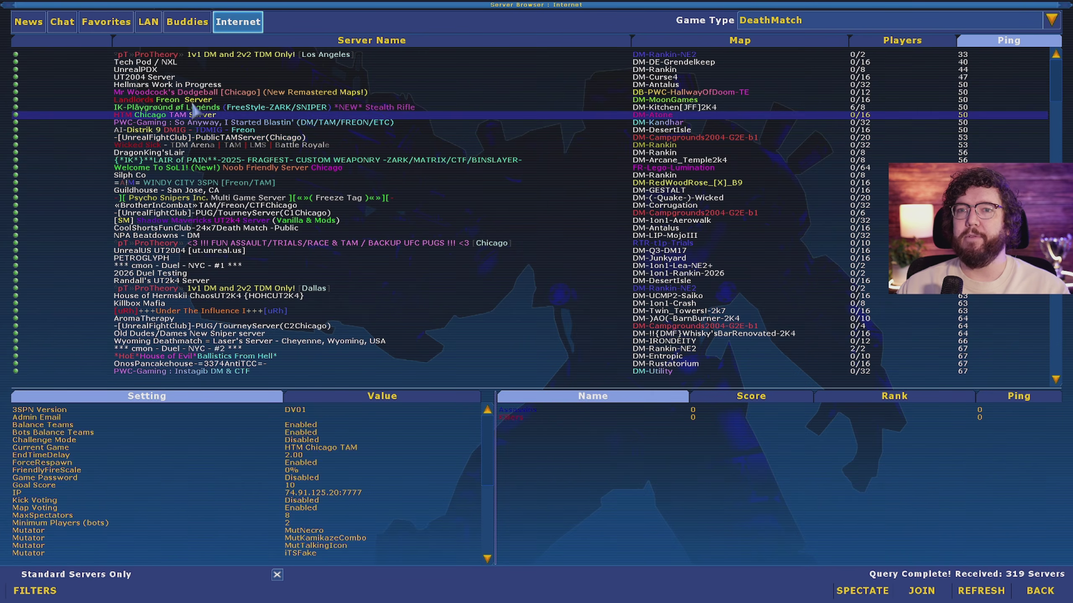
Step: Sort by players fullest-first and inspect HSH LAN, UnrealFightClub New York and DE~Norddeutschland servers
left_click(899, 42)
left_click(903, 42)
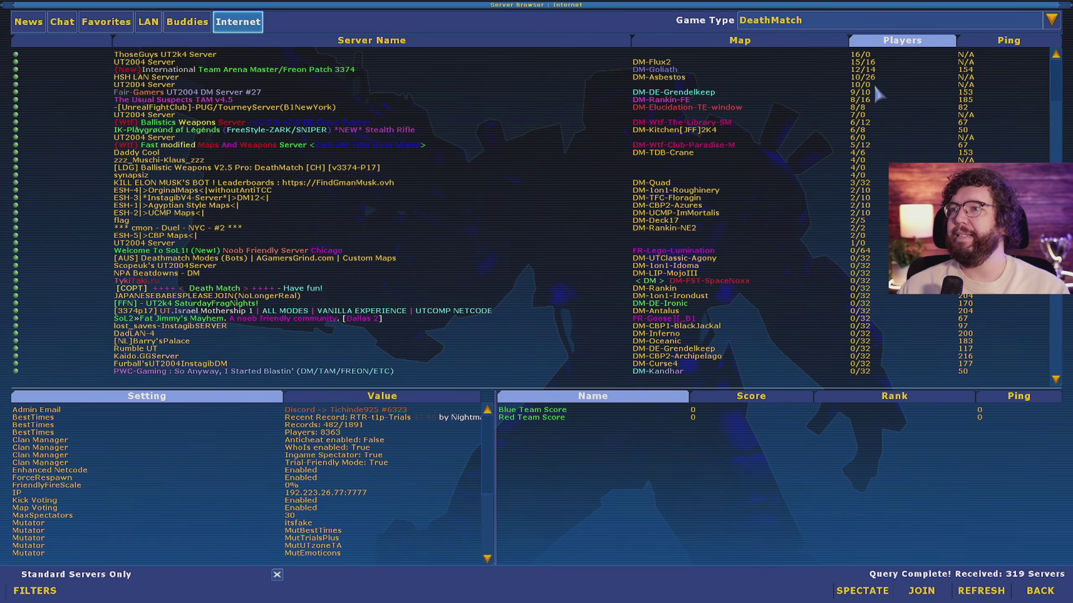
left_click(163, 77)
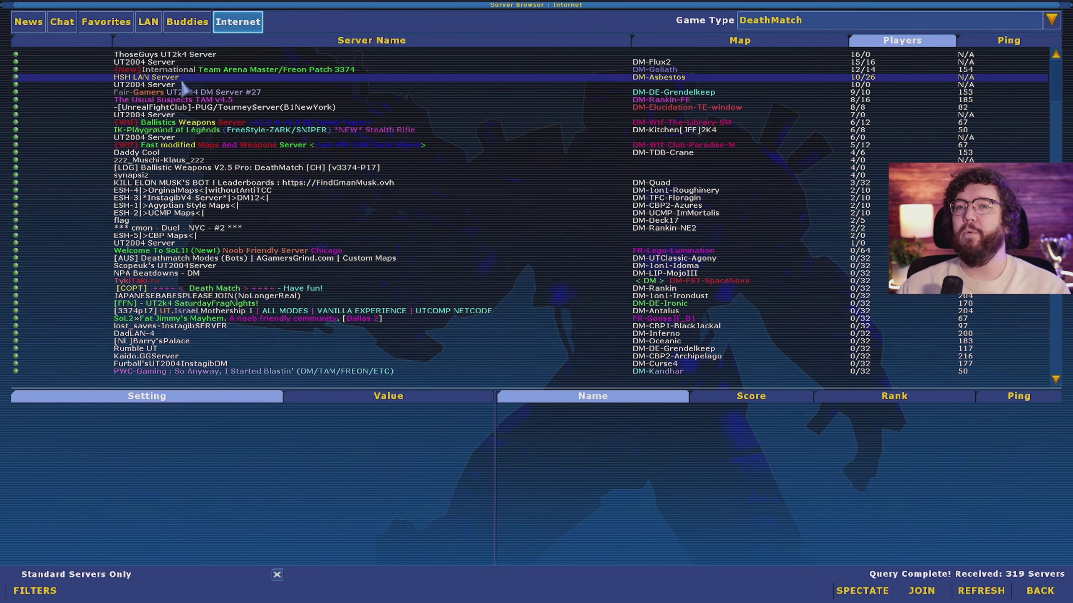
left_click(185, 107)
scroll(604, 233, "down", 5)
scroll(359, 236, "down", 2)
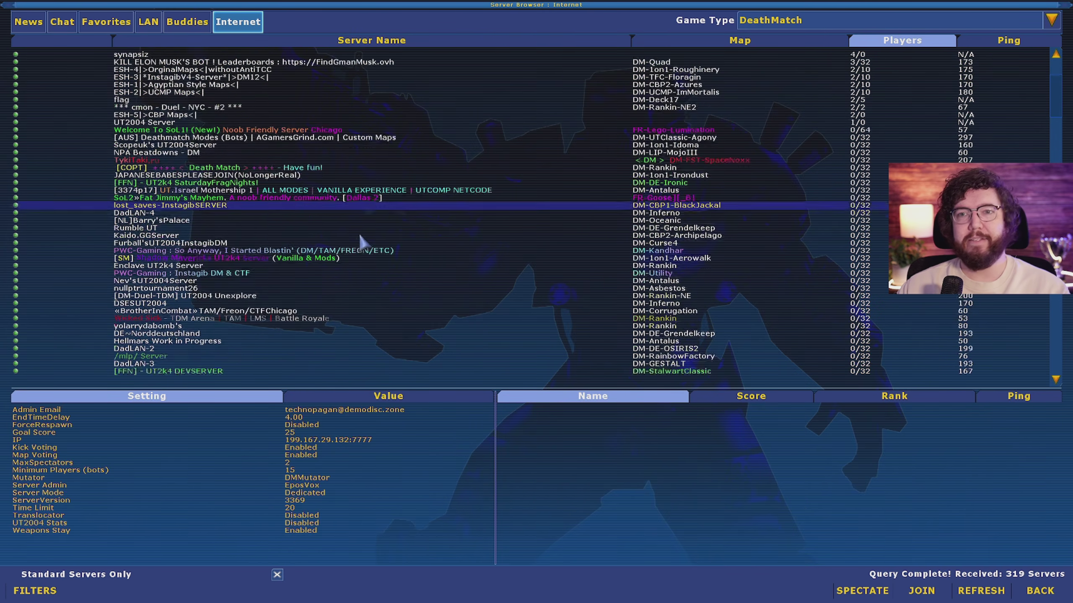
left_click(353, 295)
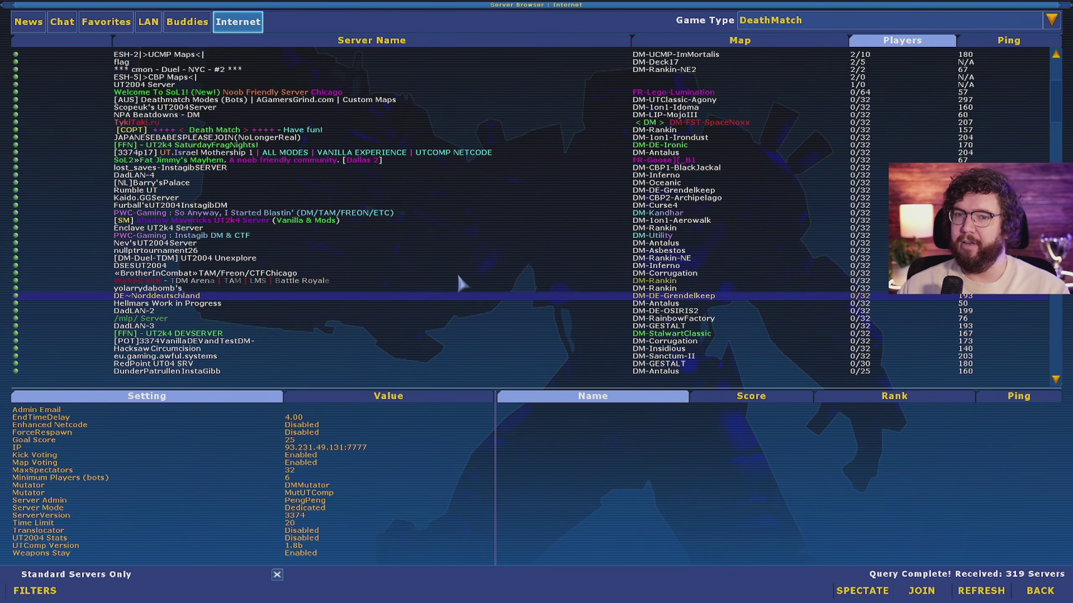
scroll(466, 260, "up", 7)
left_click(808, 107)
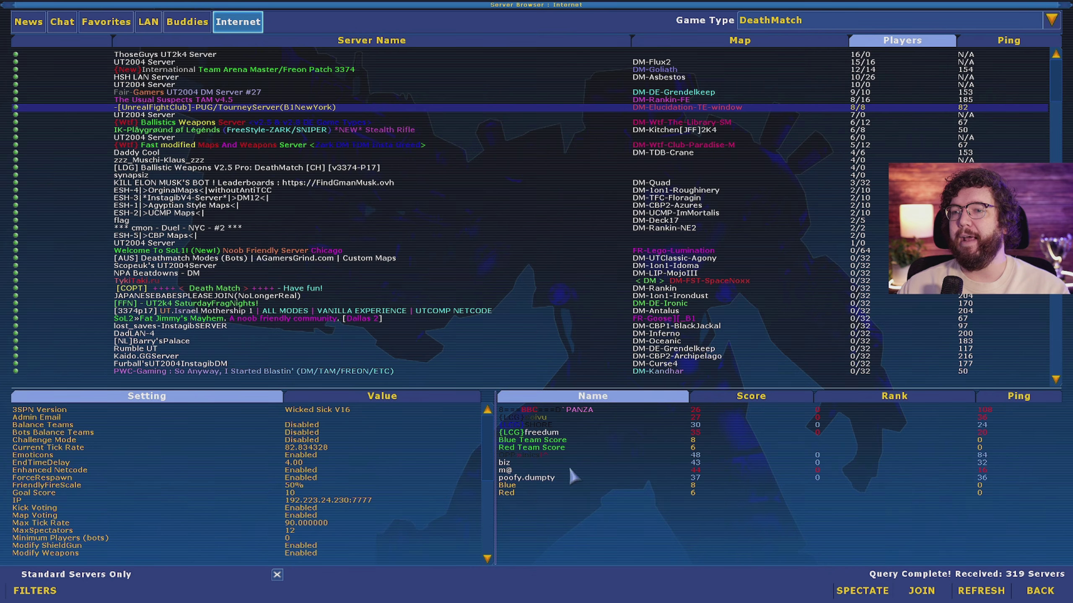
Step: Add the UnrealFightClub New York server to favourites and confirm it in the Favorites list
right_click(704, 112)
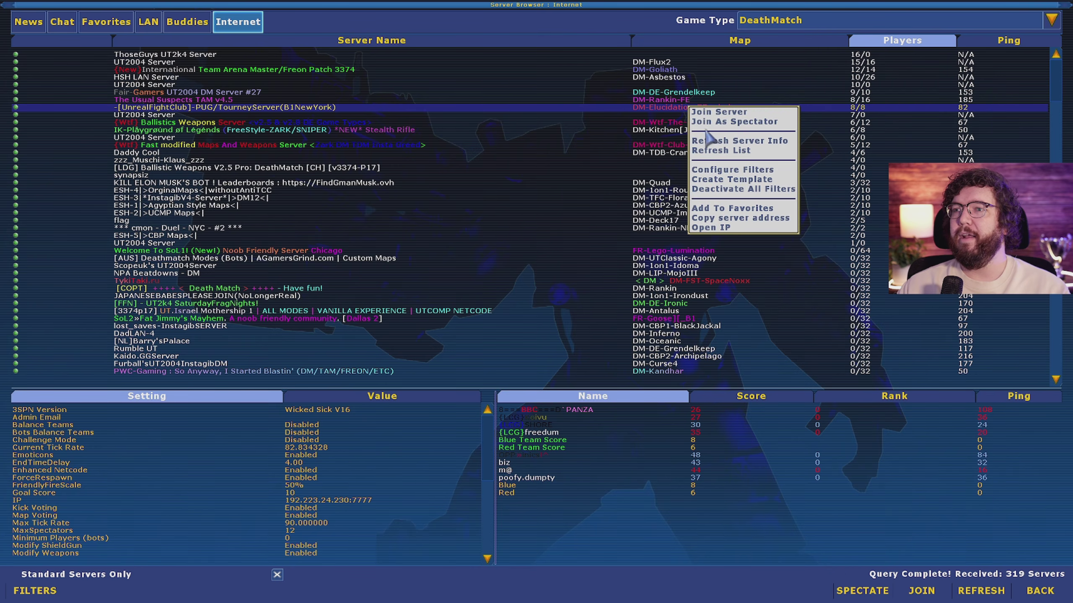
left_click(471, 169)
left_click(106, 21)
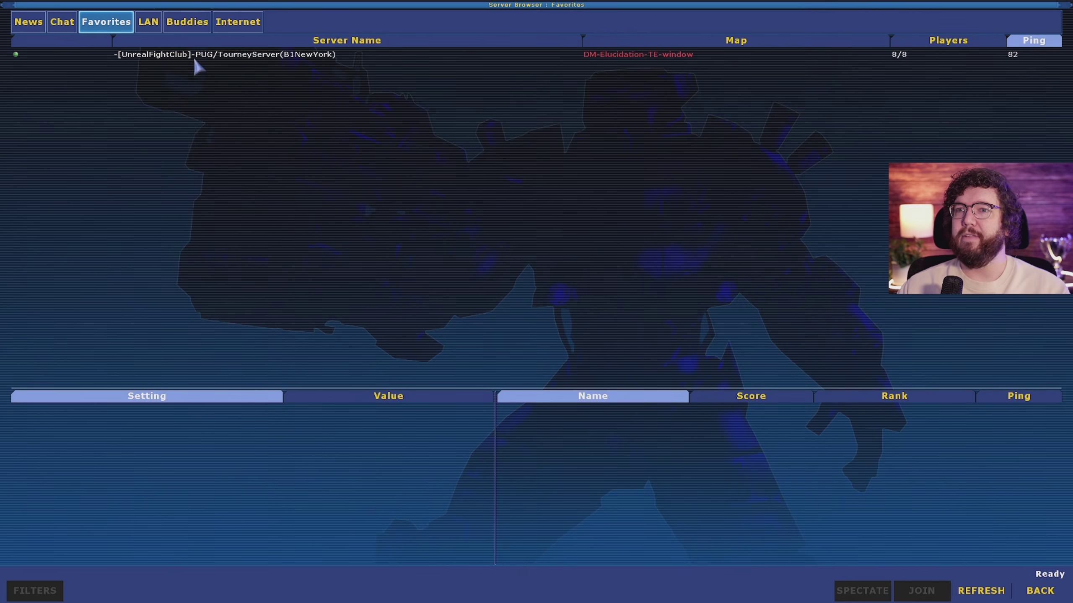
left_click(238, 21)
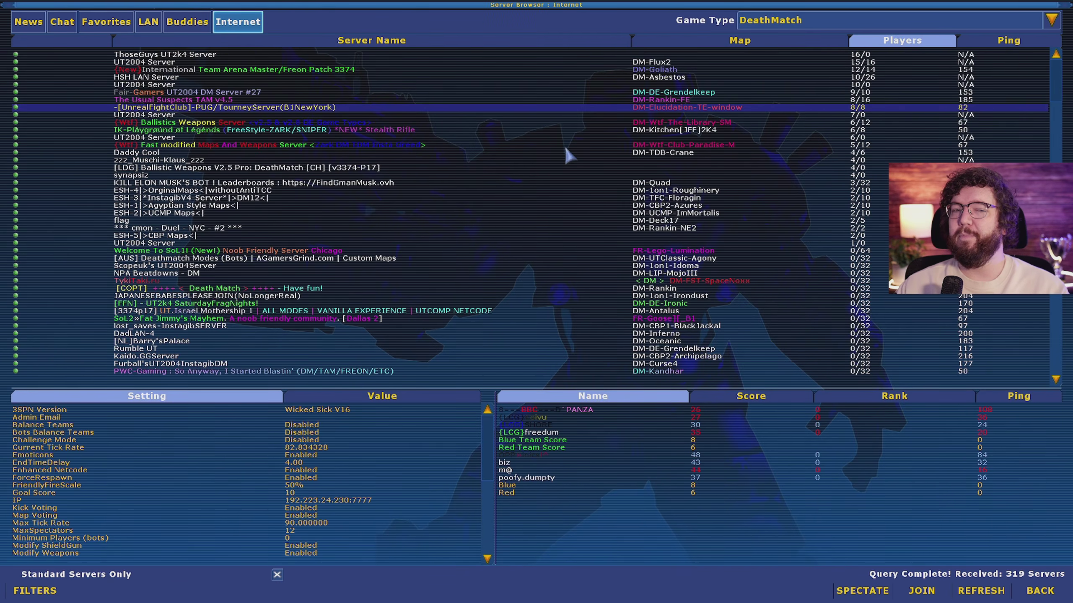
Step: Compare the Fair-Gamers DM #27, UnrealFightClub New York and Ballistics Weapons servers, then sort by lowest ping
left_click(588, 93)
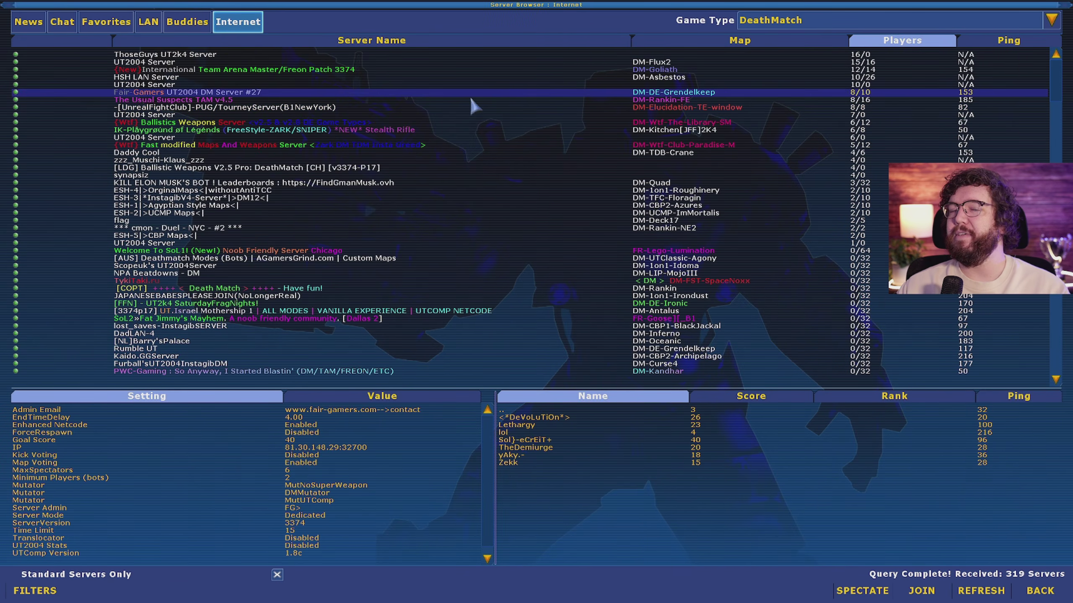
left_click(182, 108)
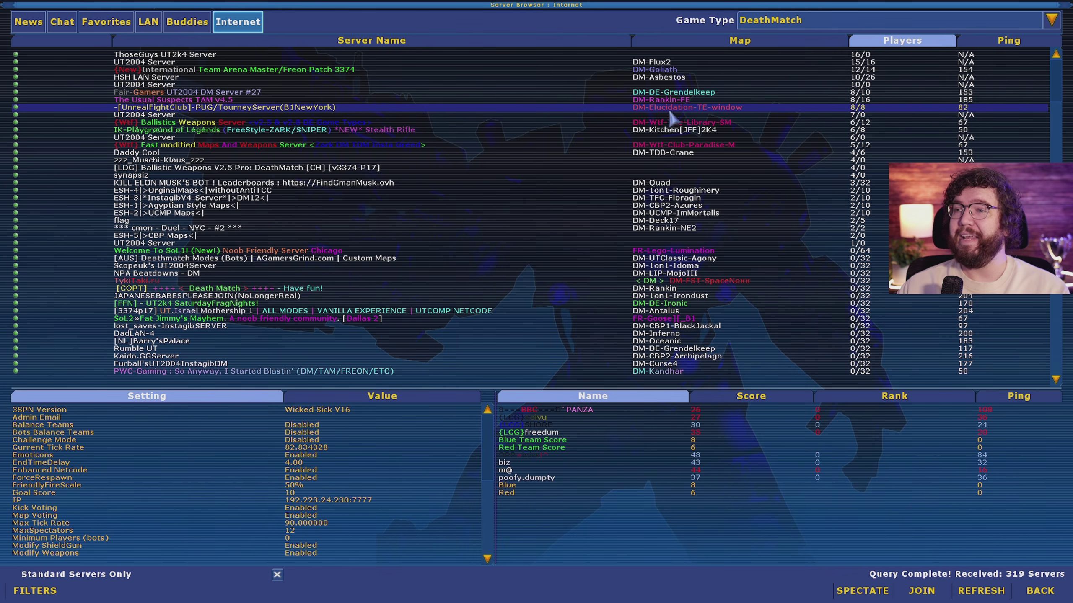
left_click(570, 123)
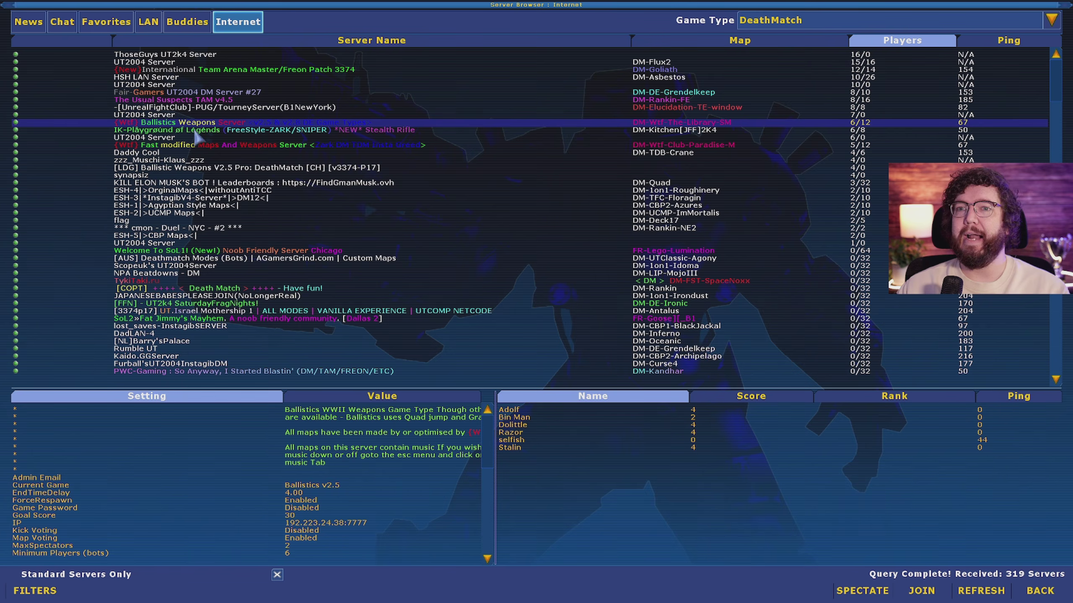
left_click(990, 42)
left_click(971, 55)
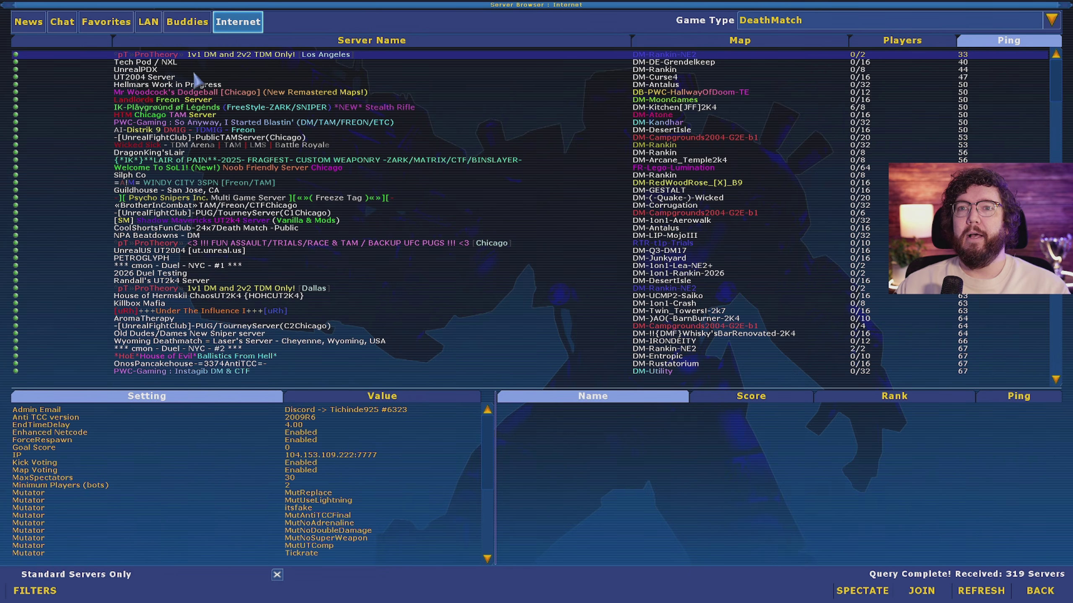
Step: Select the UnrealFightClub Chicago TAM server and join it
left_click(180, 93)
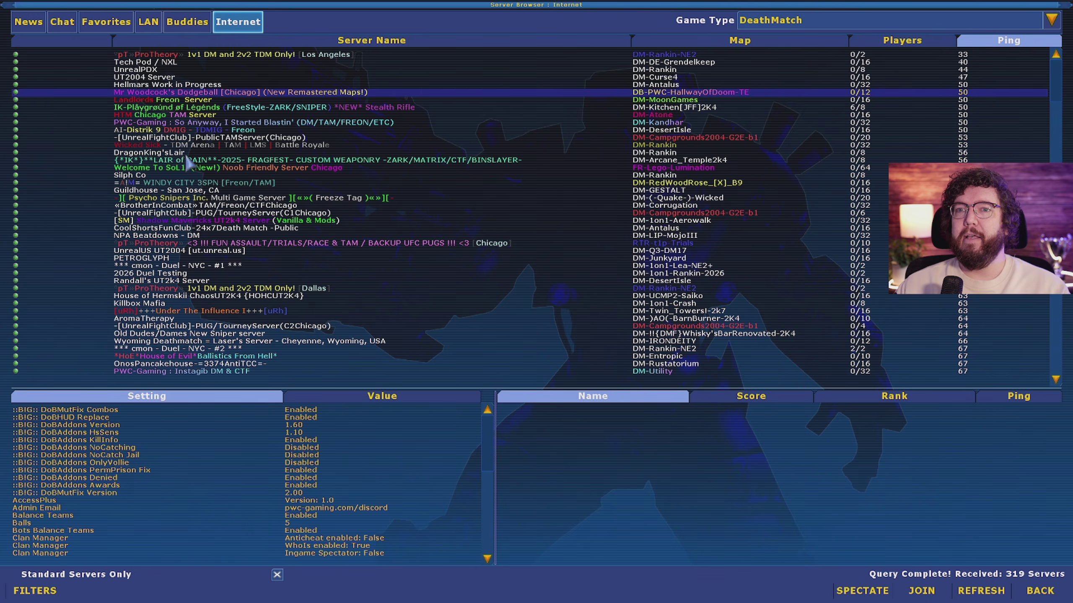
left_click(179, 138)
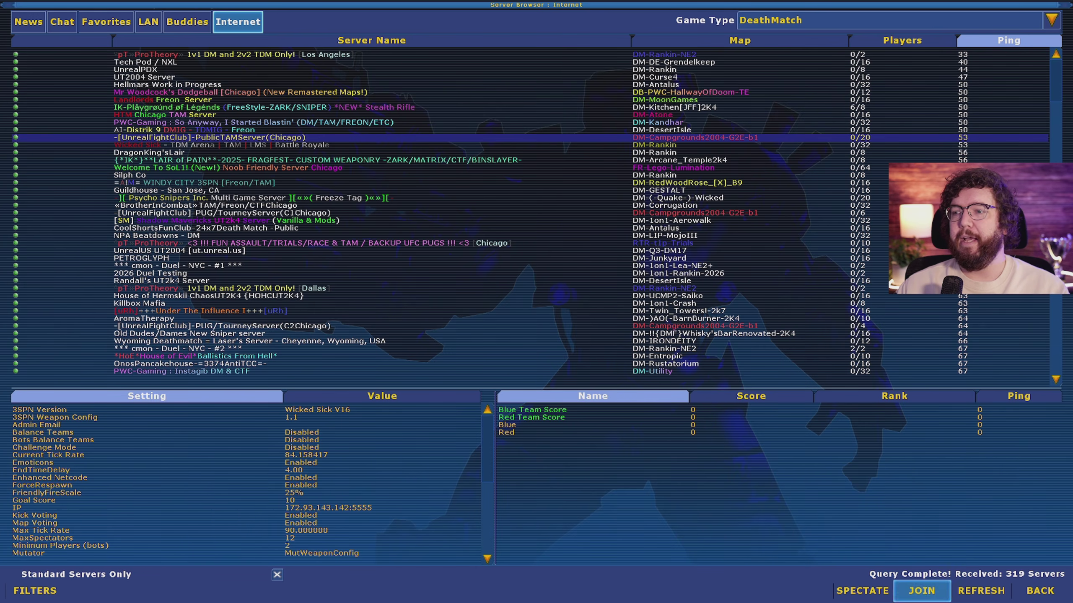
left_click(922, 591)
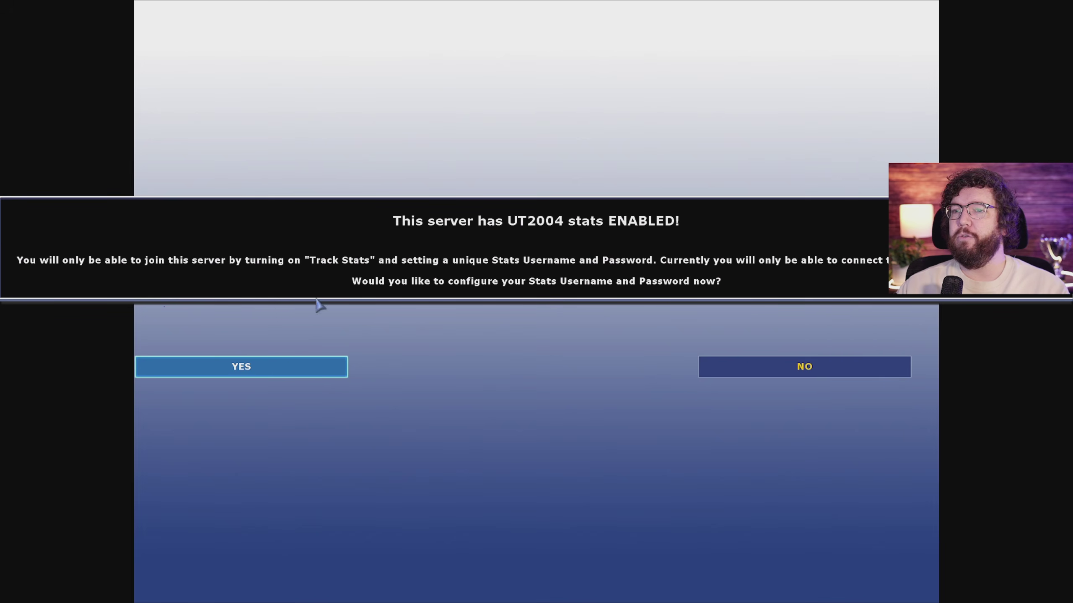
Step: Accept the stats setup prompt and enter a stats username and password
left_click(287, 376)
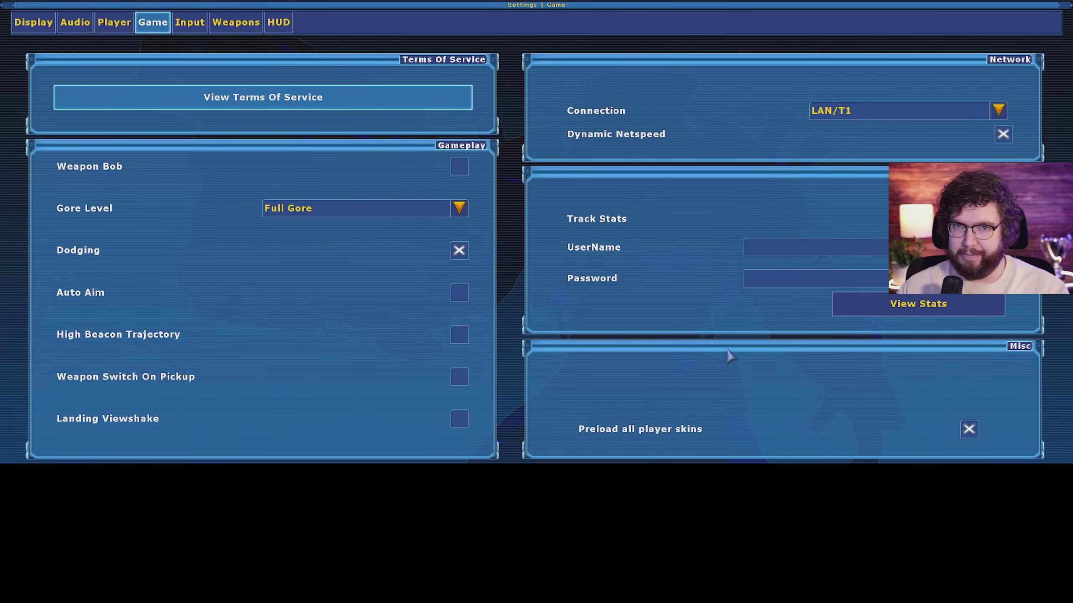
left_click(797, 250)
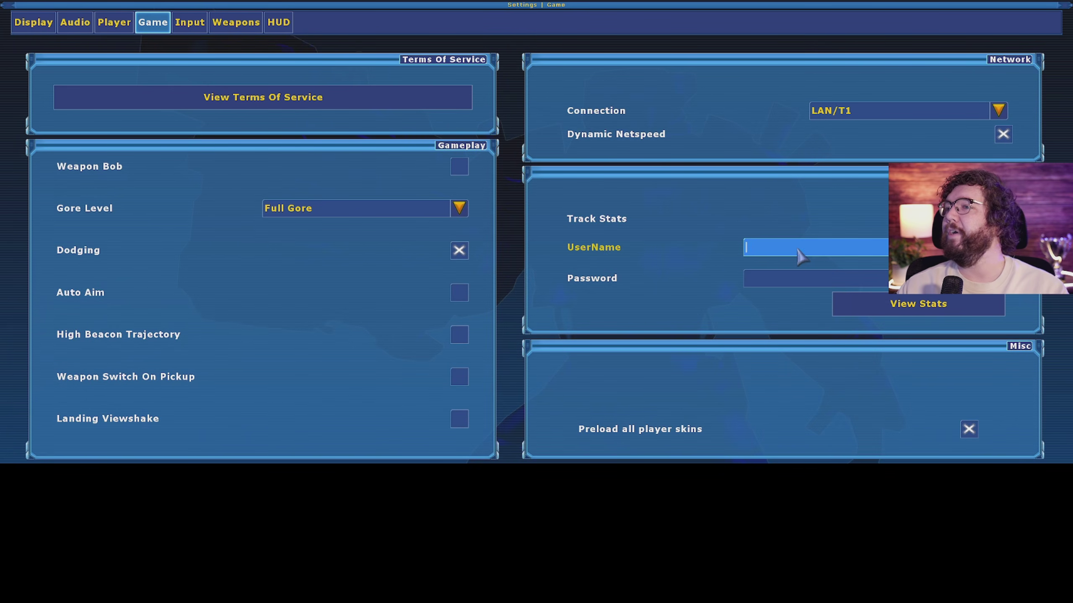
type("asdfasfdasdf")
left_click(784, 279)
type("asdfasdfas")
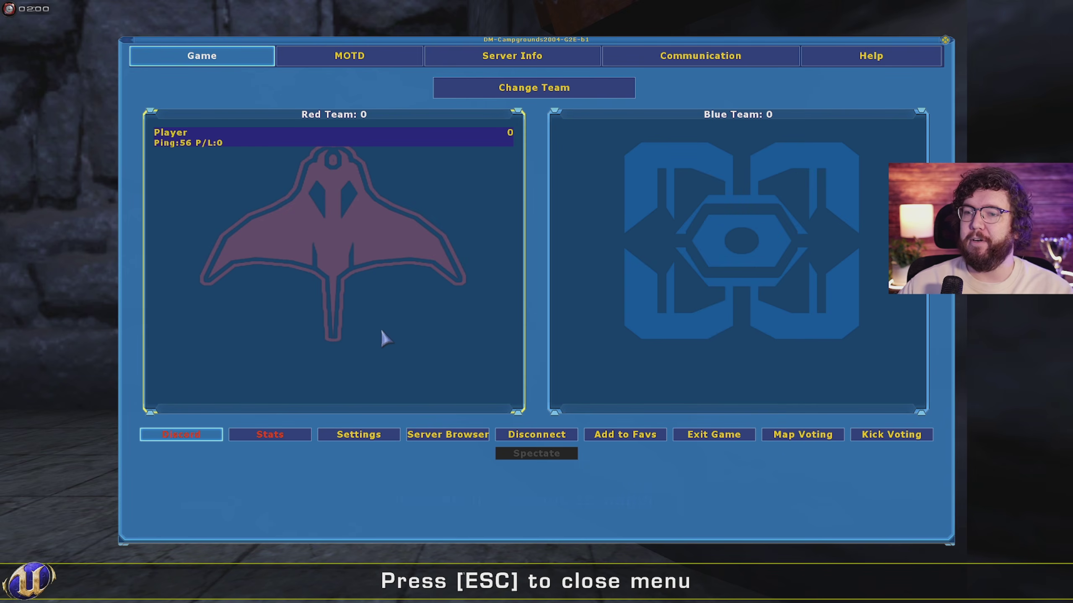
Step: Resume the match and set mouse sensitivity to 0.35 with the setsensitivity console command
key("Escape")
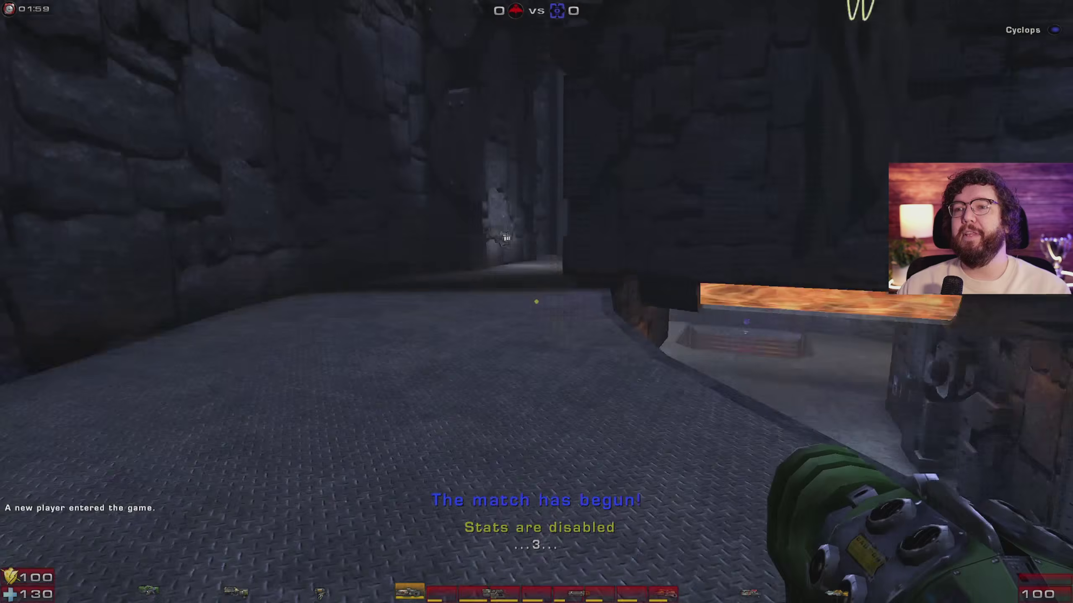
key("F1")
key("F1")
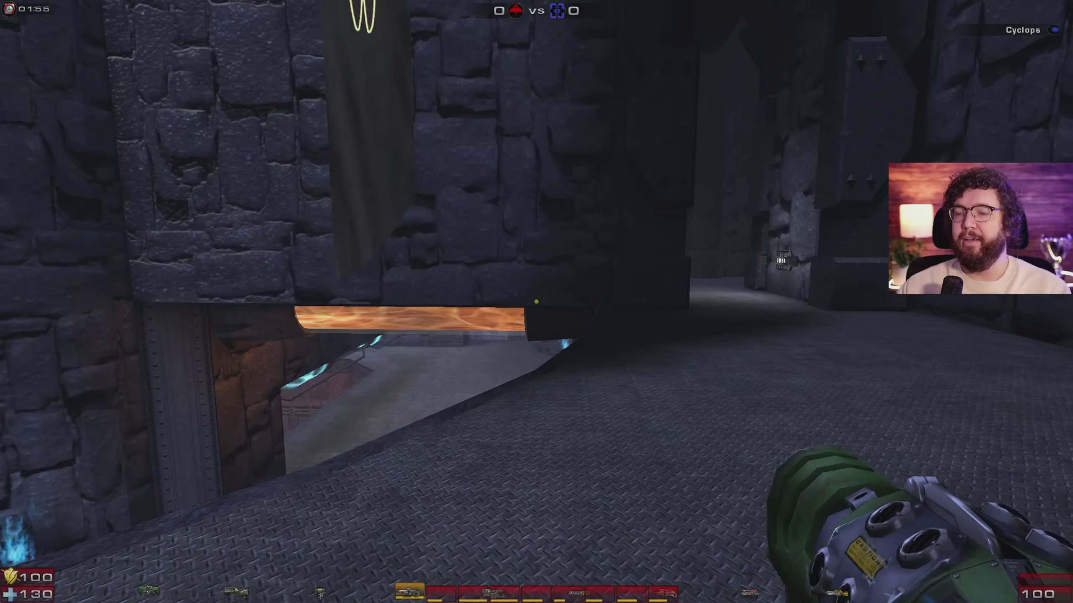
key("grave")
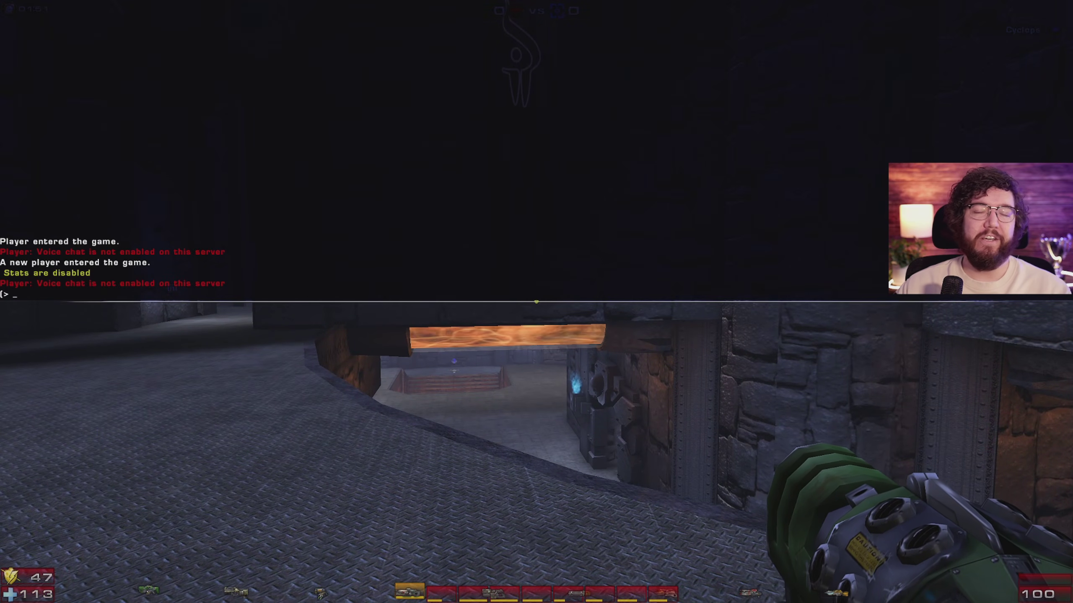
key("Return")
key("Return")
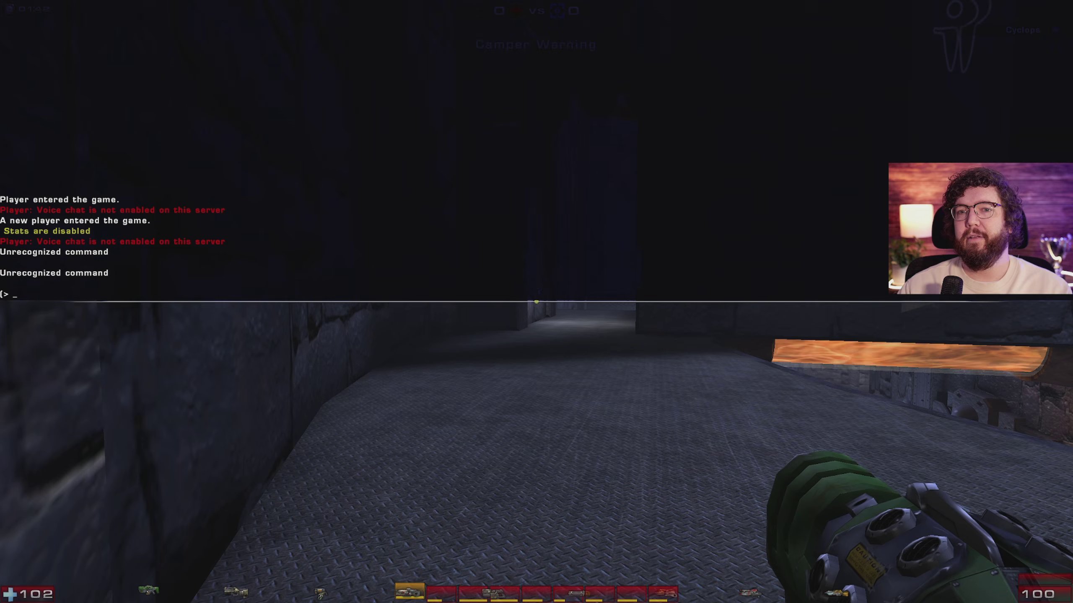
type("setsensitiv")
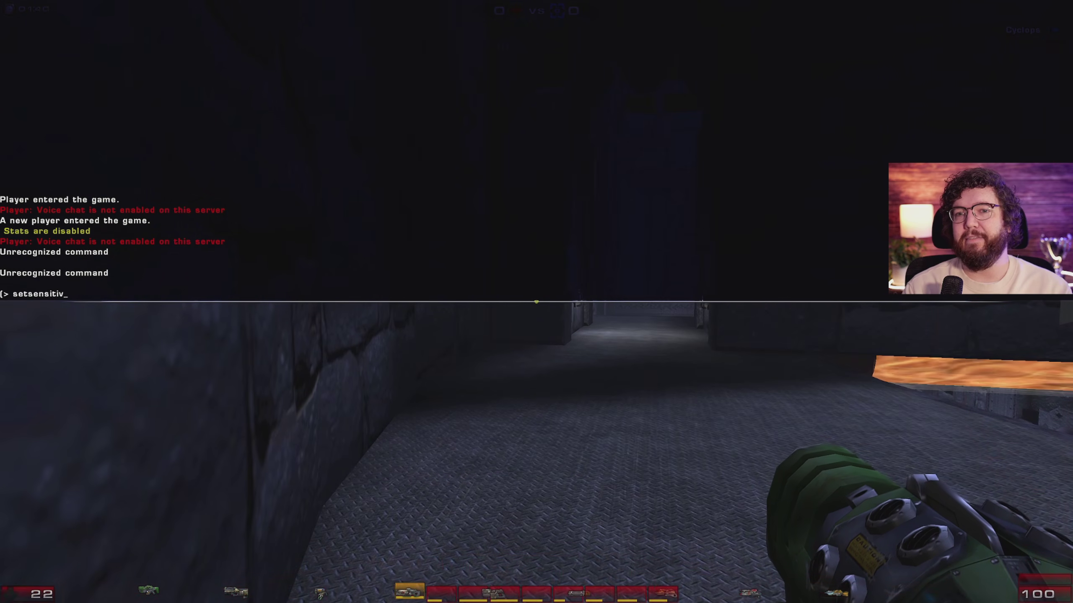
type("ity 0.35")
key("Return")
key("grave")
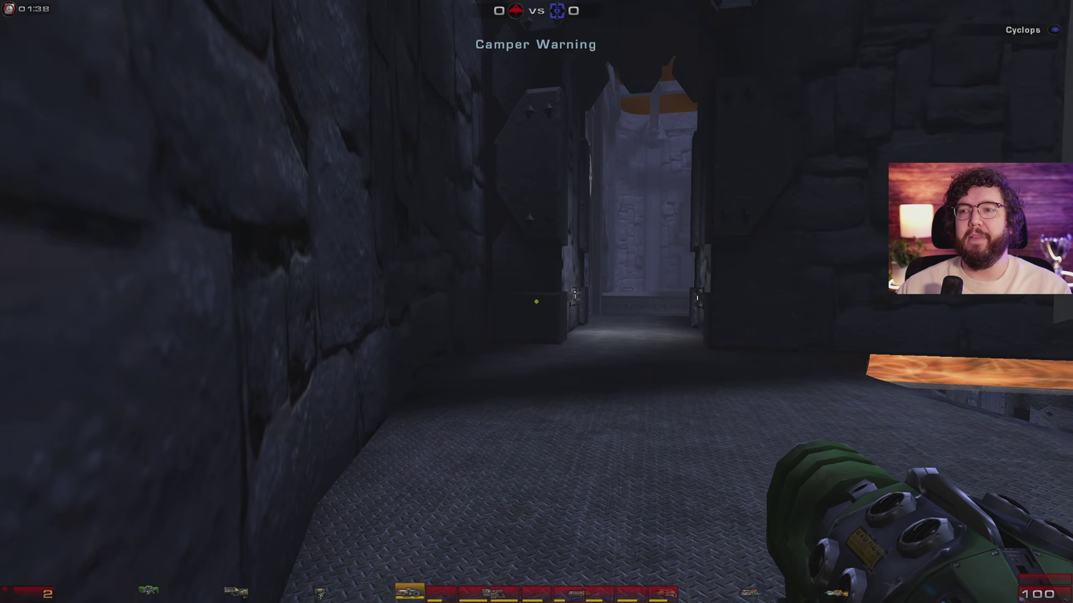
Step: Strafe to test the new sensitivity, then recall the setsensitivity command in the console
key("a")
key("d")
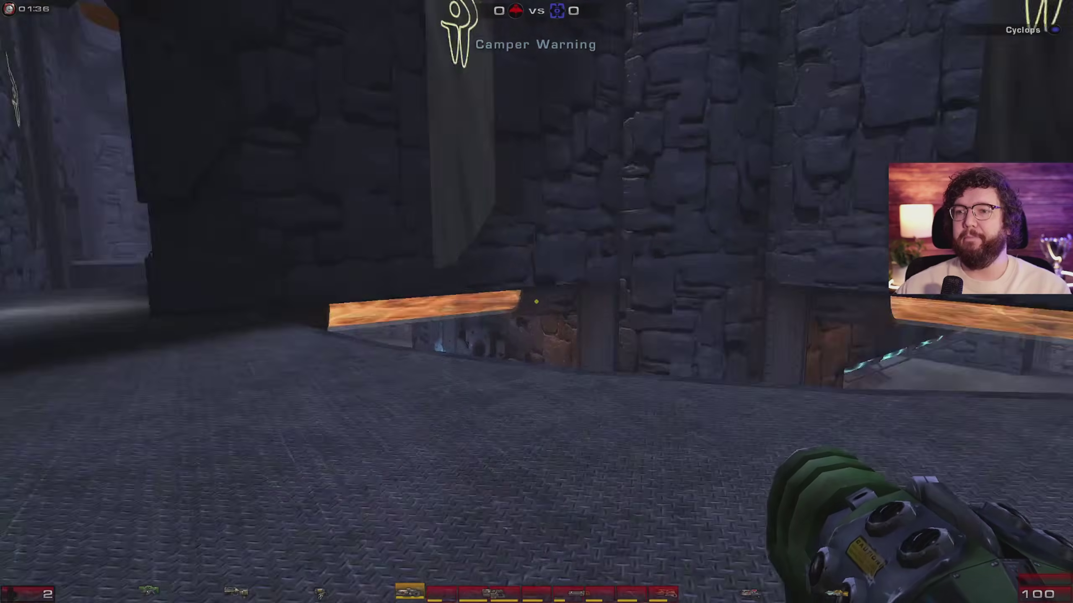
key("grave")
key("Up")
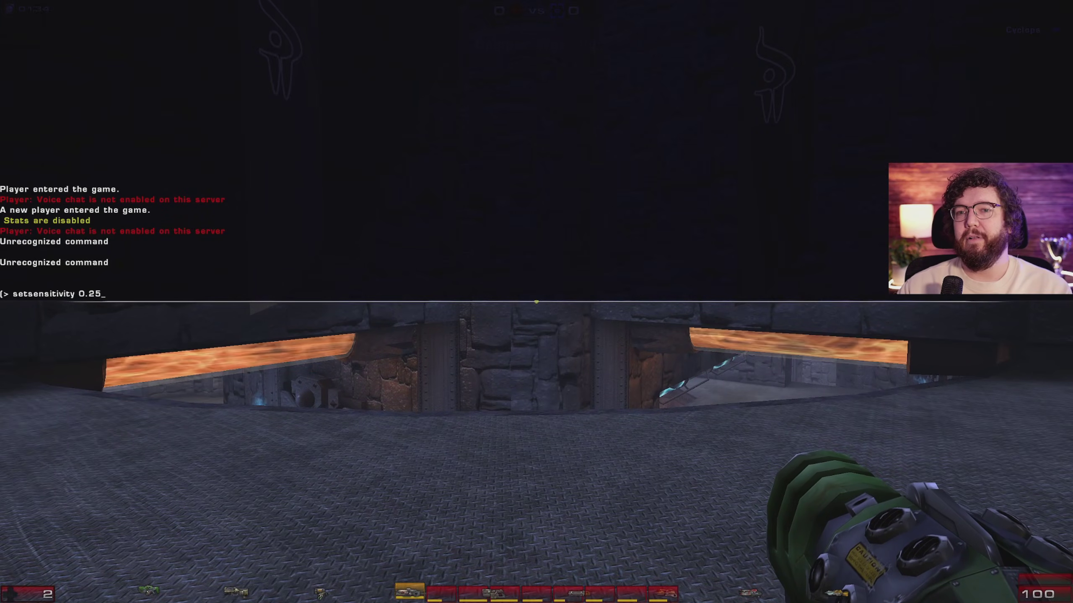
key("grave")
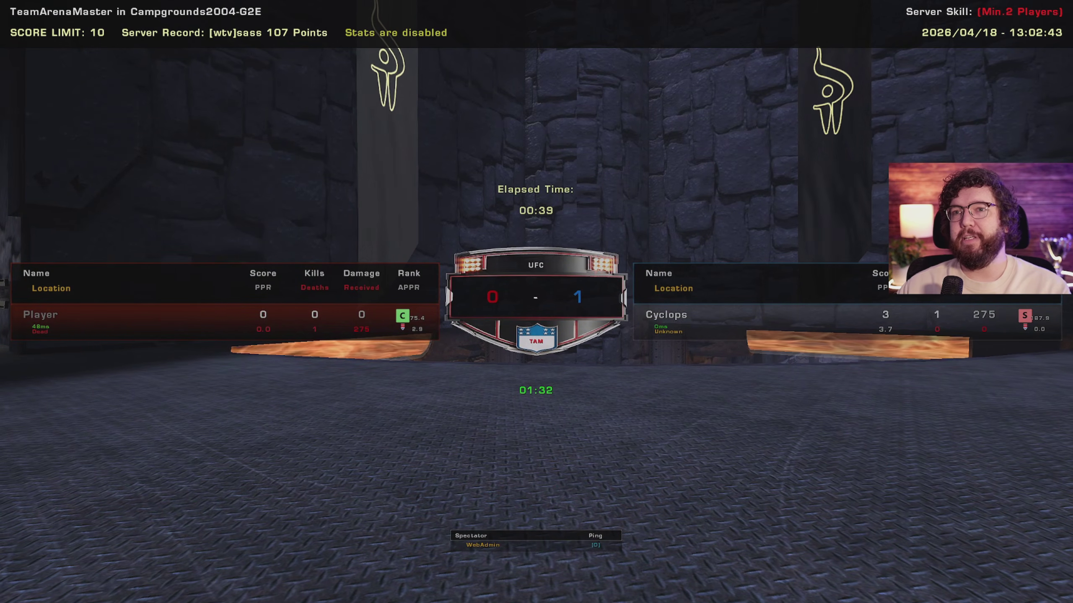
Step: Go to UTComp's Skins/Models settings and toggle Enemy Based Skins
key("F5")
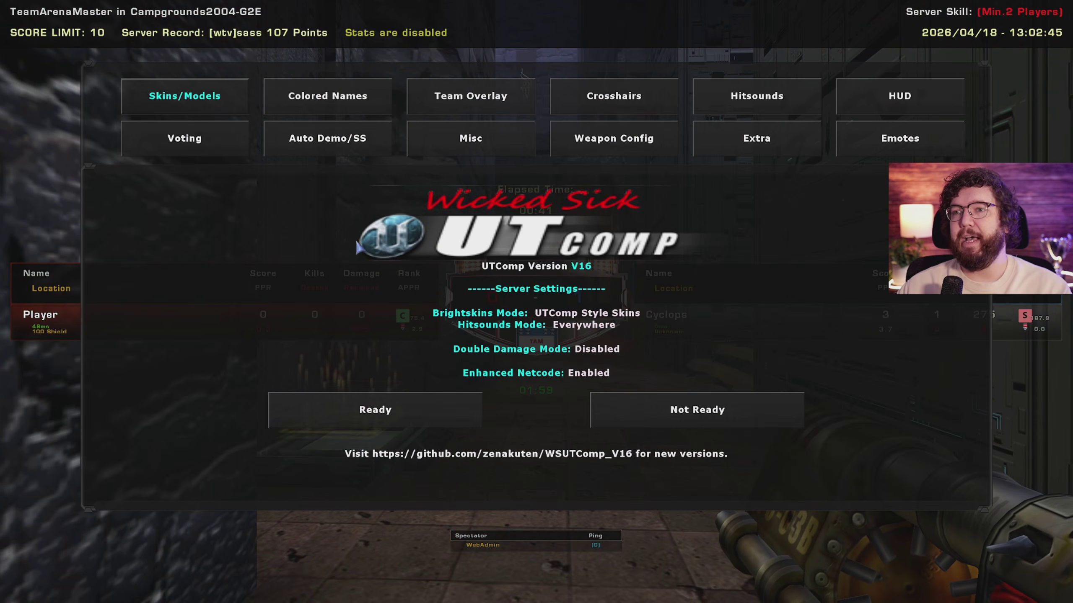
key("Escape")
key("F1")
key("F1")
key("F1")
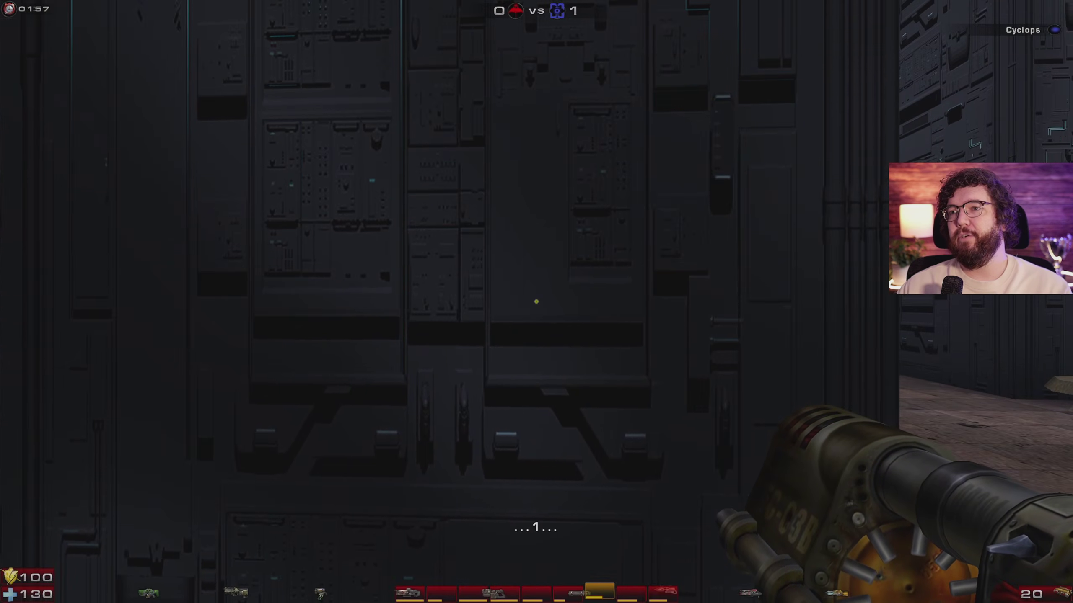
key("F5")
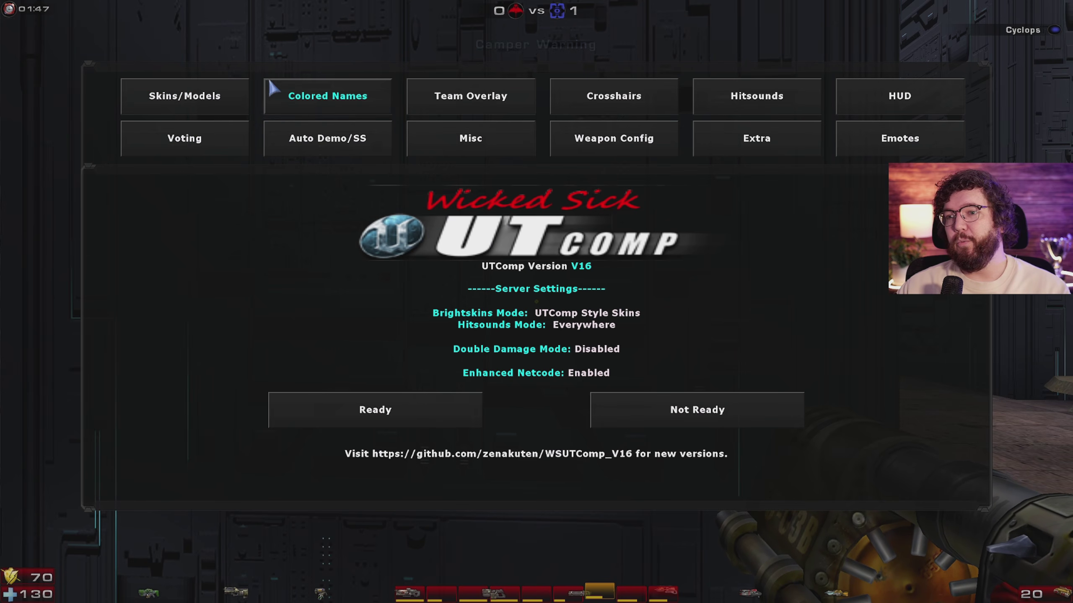
left_click(191, 102)
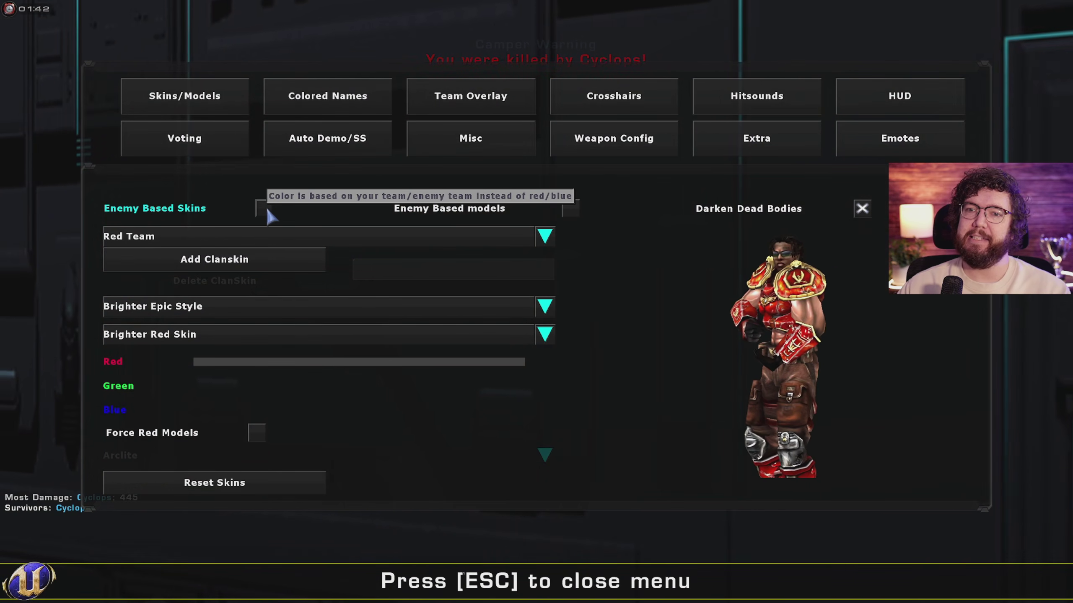
left_click(266, 208)
left_click(266, 208)
Step: Give teammates UTComp Style skins with blue at full, making them bright magenta
left_click(548, 240)
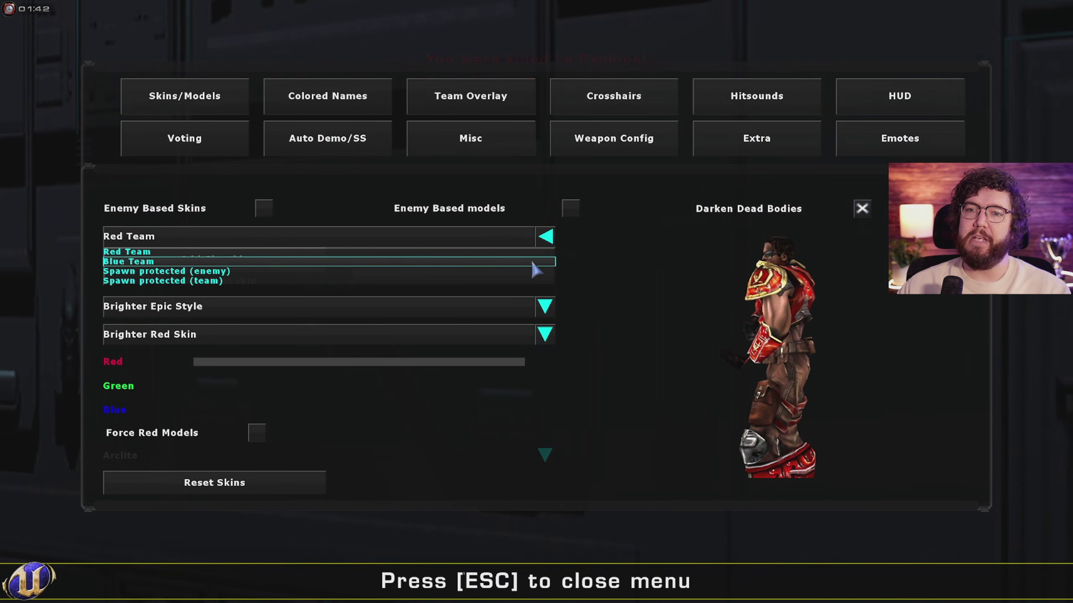
left_click(321, 251)
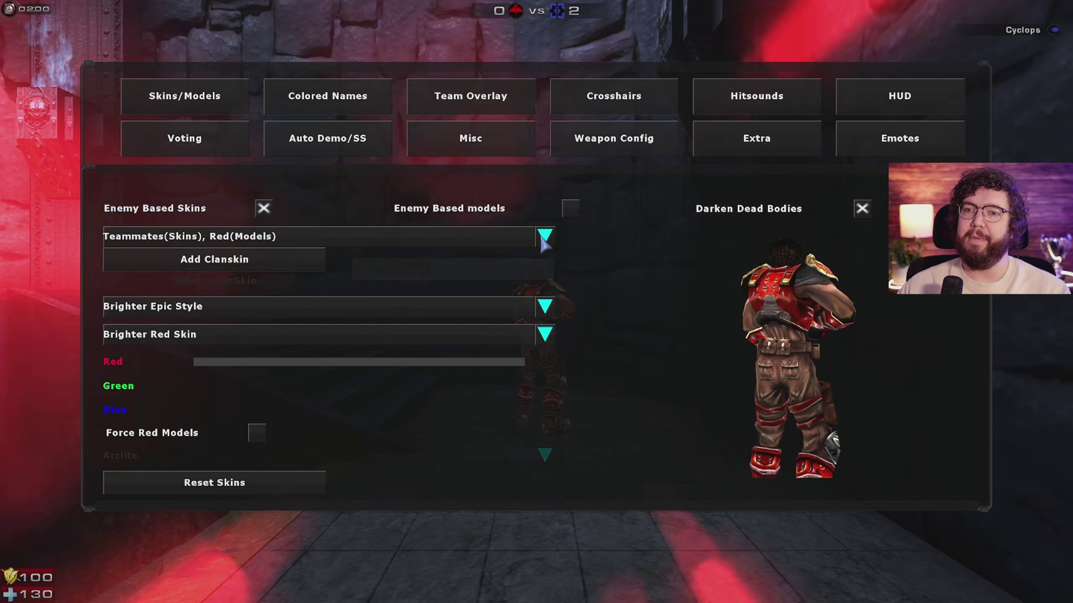
left_click(545, 237)
left_click(165, 254)
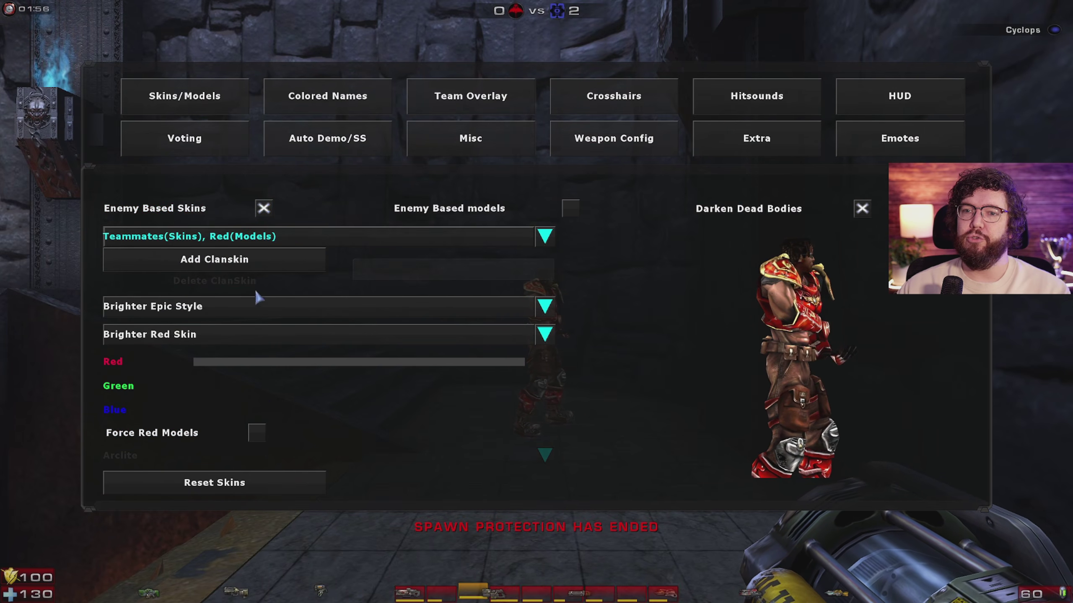
left_click(527, 313)
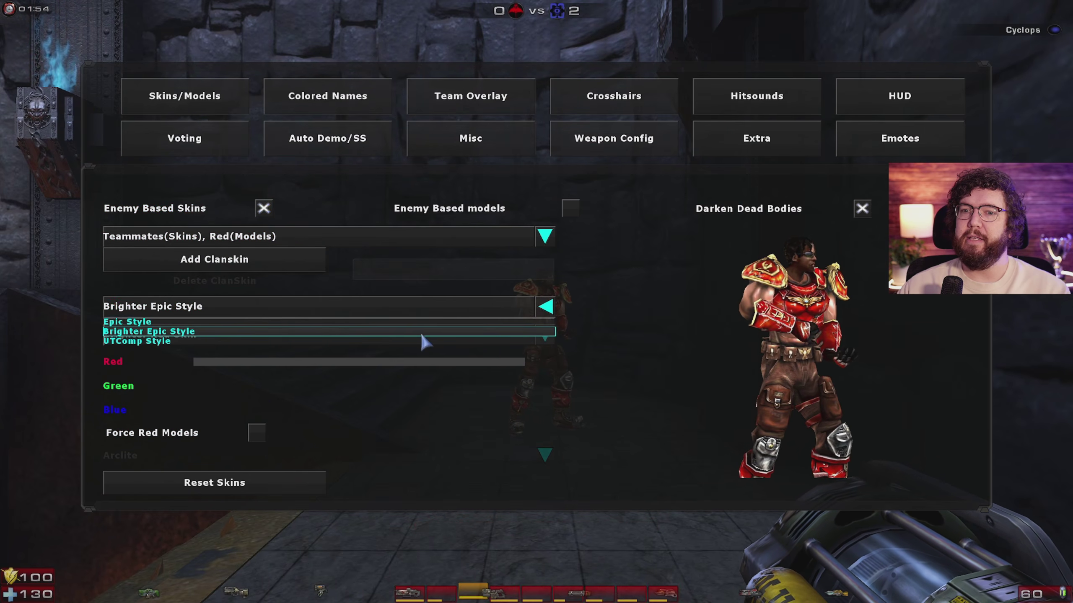
left_click(396, 341)
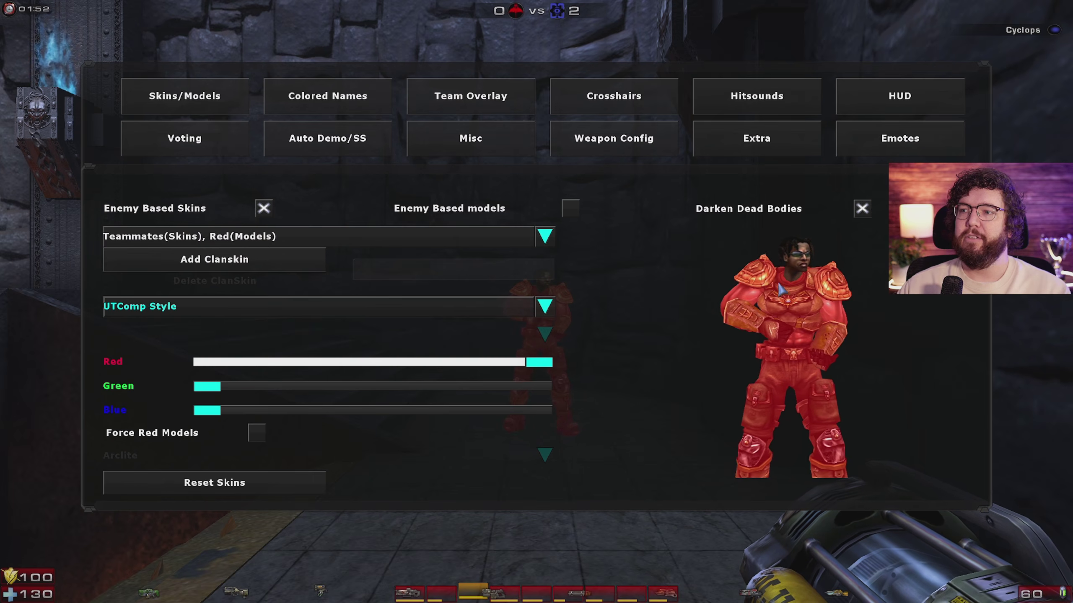
left_click_drag(423, 402, 616, 392)
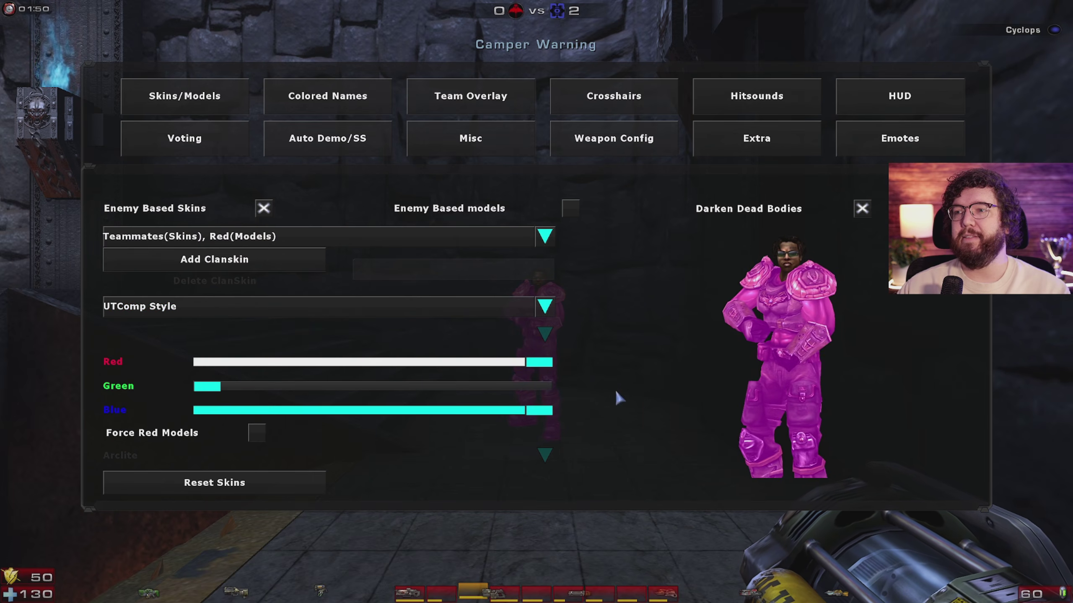
Step: Give enemies UTComp Style skins with green at maximum and blue lowered, making them bright green
left_click(544, 237)
left_click(462, 262)
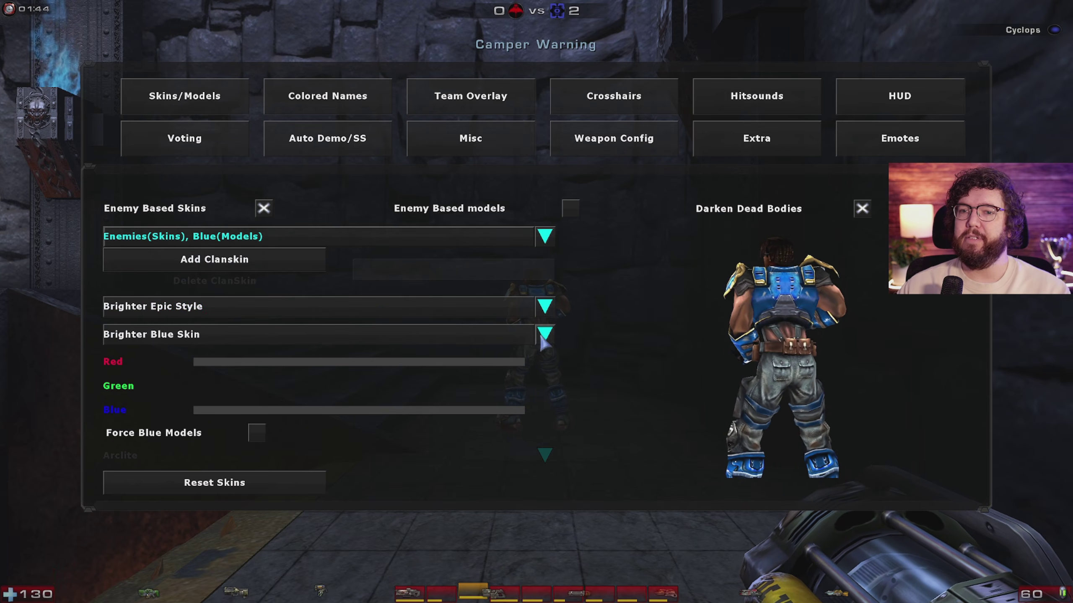
left_click(545, 306)
left_click(166, 341)
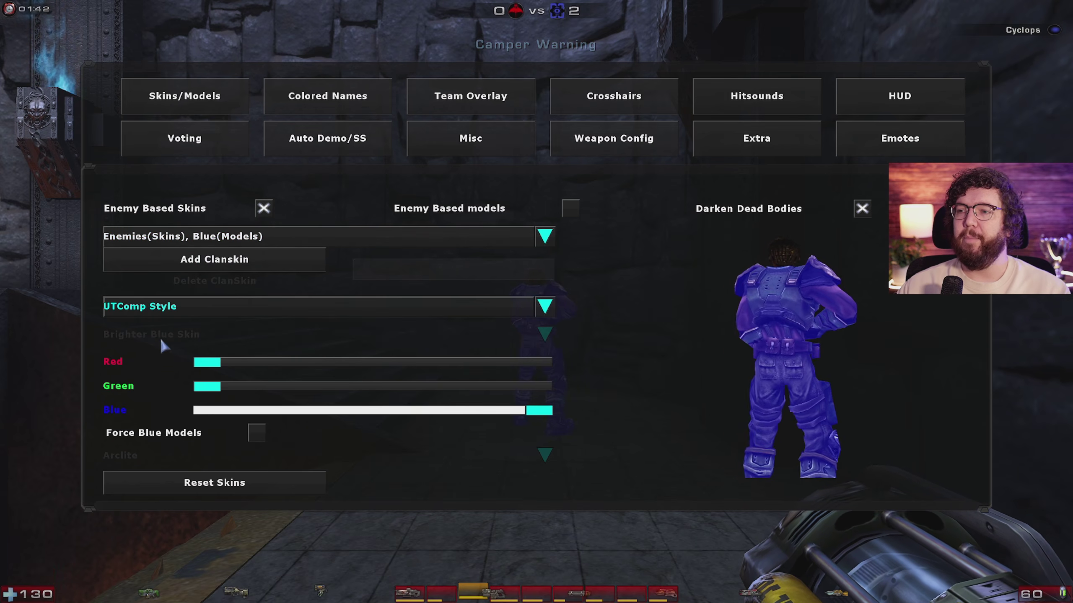
left_click_drag(364, 386, 552, 386)
left_click_drag(539, 409, 289, 428)
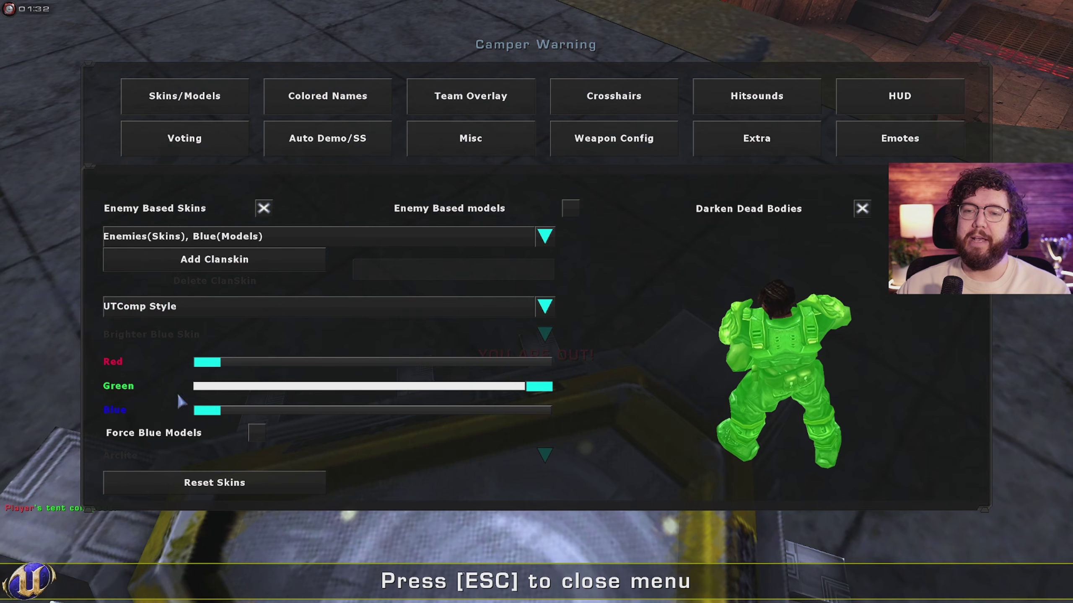
Step: Force a single enemy model, trying BlackJack before settling on Cannonball
left_click(257, 435)
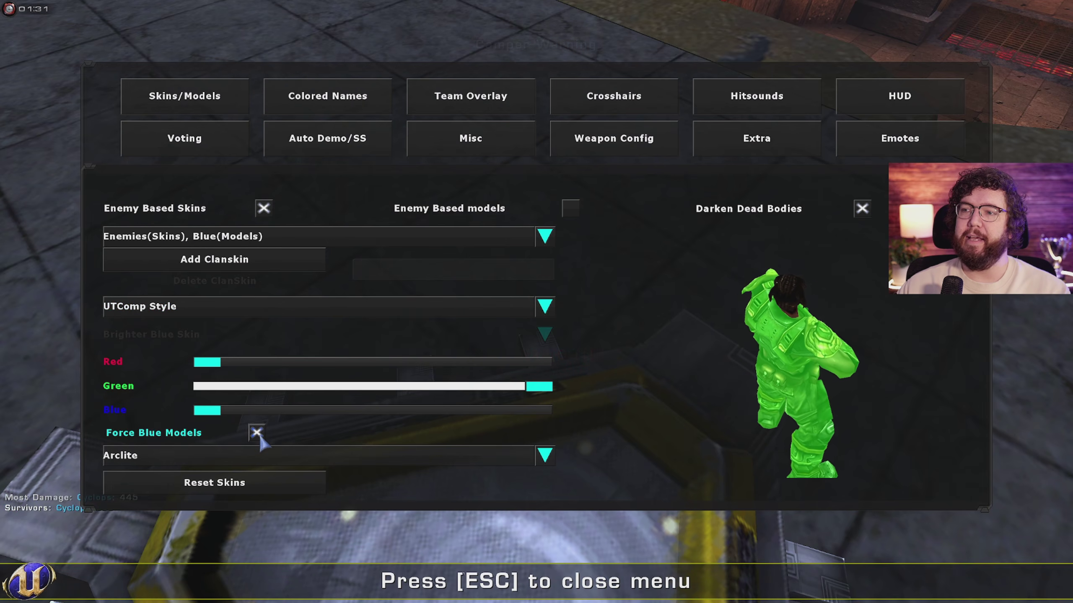
left_click(545, 455)
left_click(449, 491)
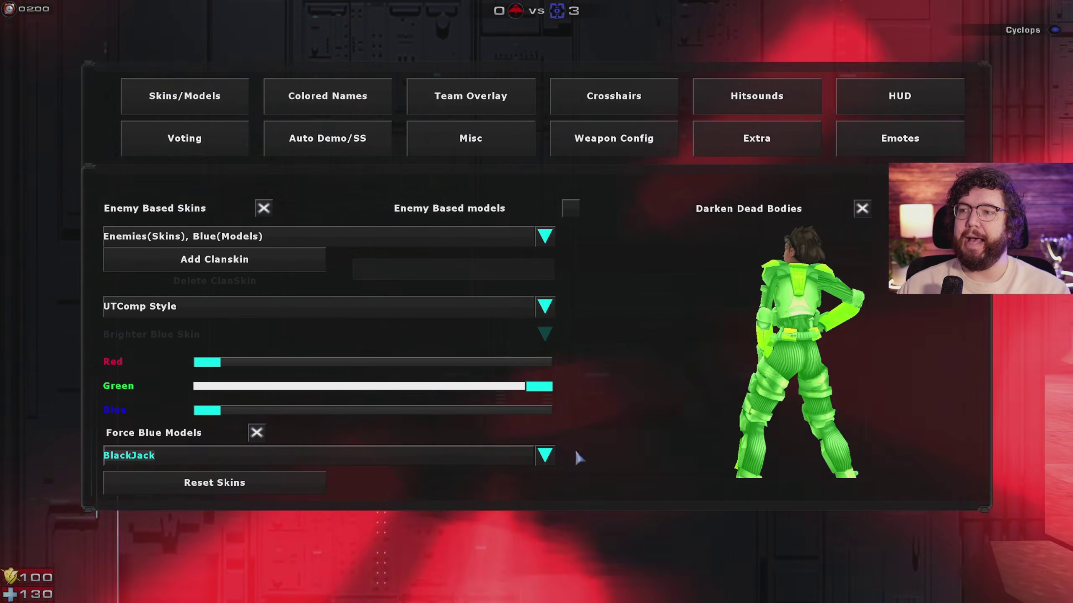
left_click(545, 455)
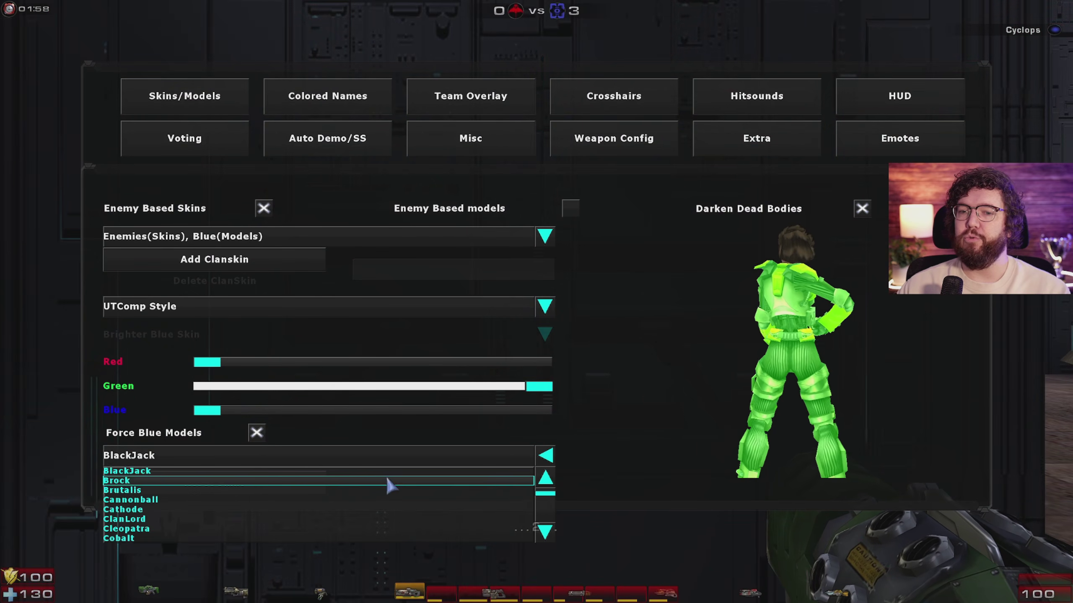
scroll(338, 486, "down", 2)
left_click(222, 481)
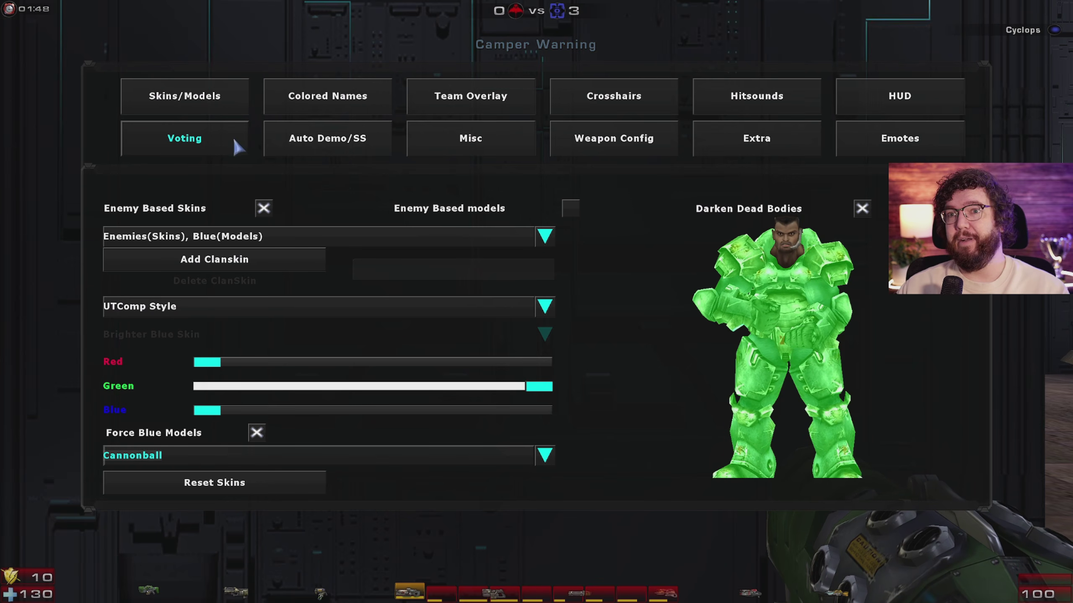
Step: In UTComp's Colored Names tab, make the letter P red with zero green and blue
left_click(182, 146)
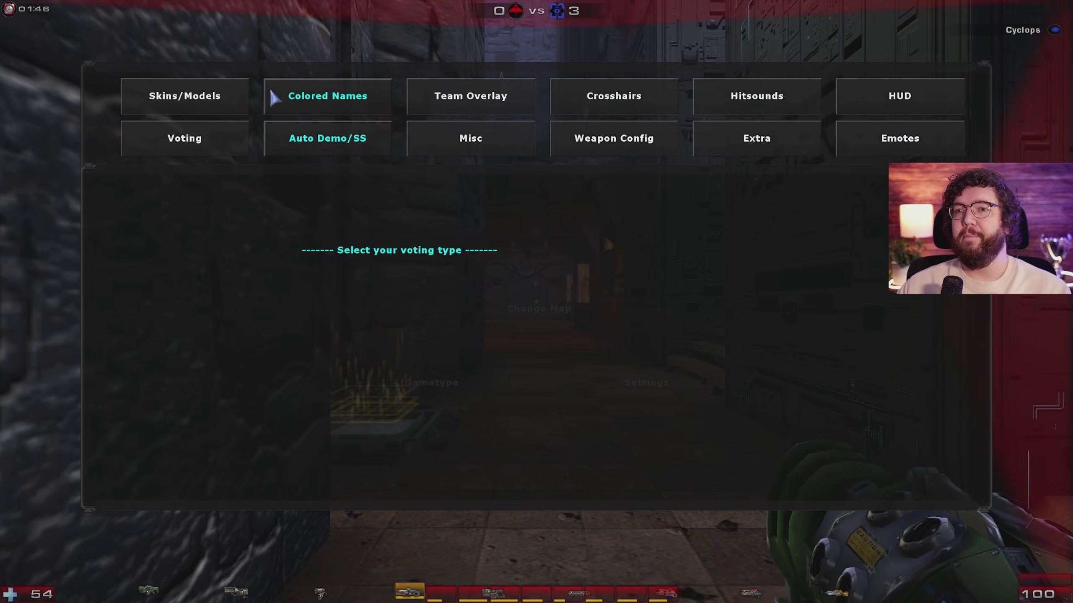
left_click(300, 98)
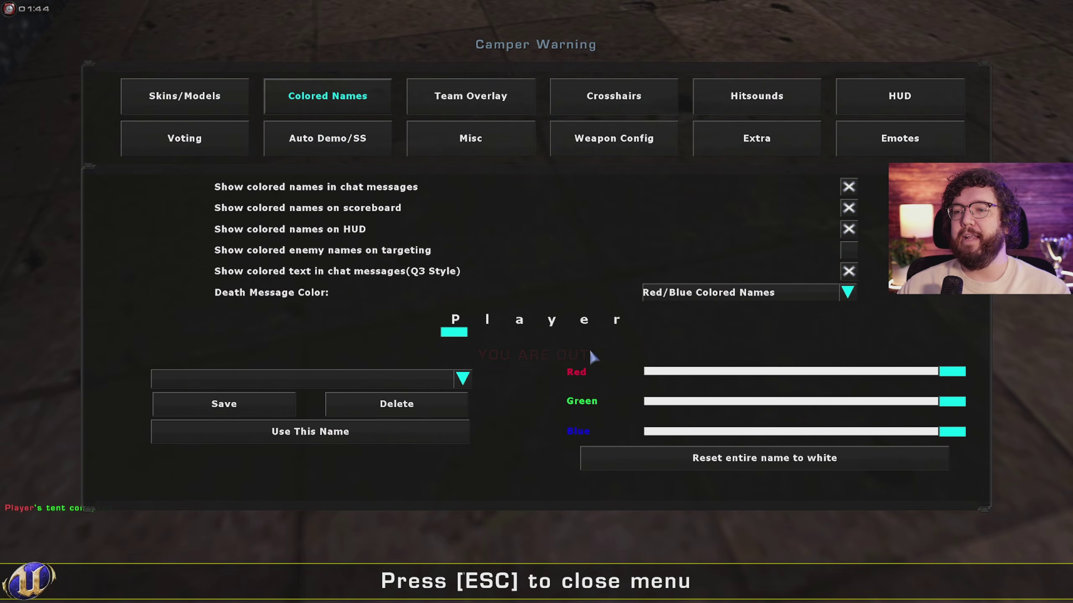
left_click_drag(713, 372, 953, 399)
left_click(662, 404)
left_click(660, 430)
left_click(957, 370)
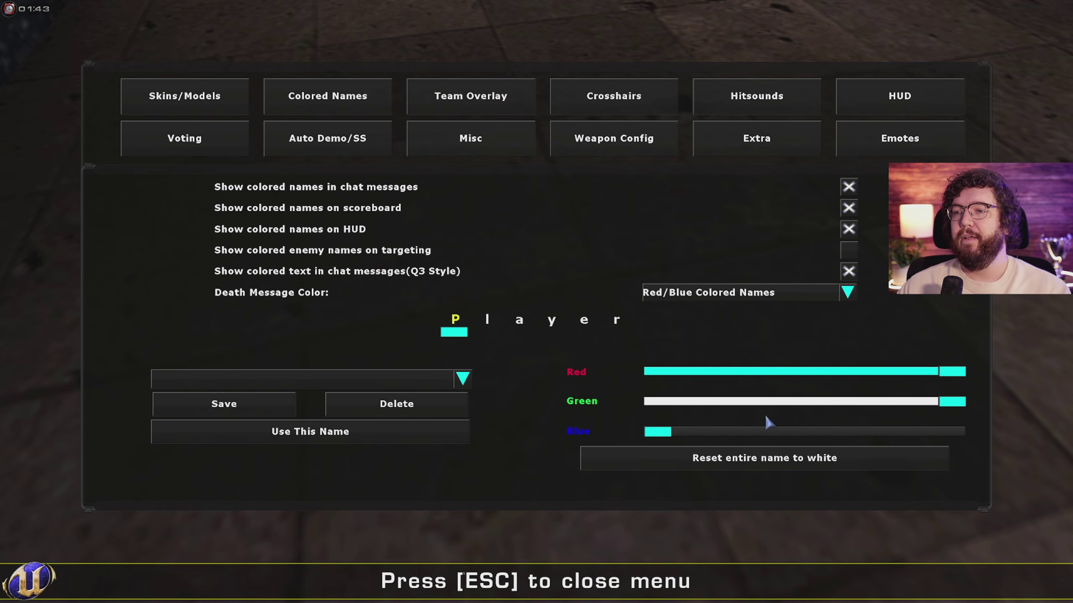
left_click_drag(764, 404, 580, 402)
Step: Colour the letter l pure red and the letter a orange with green 114
left_click(487, 320)
left_click(651, 401)
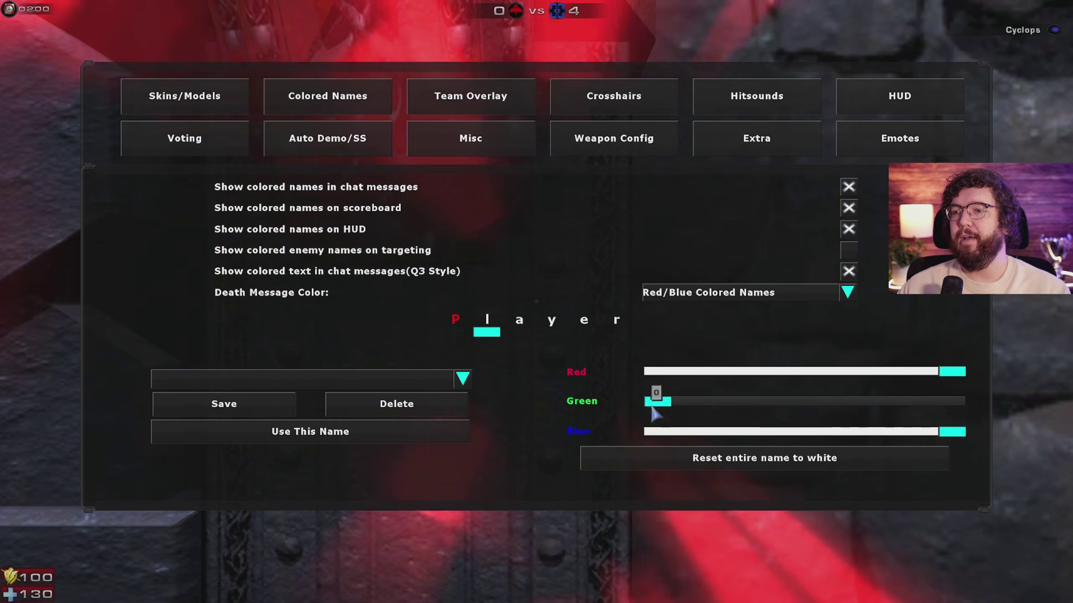
left_click(658, 431)
left_click(519, 323)
left_click(659, 402)
left_click(657, 431)
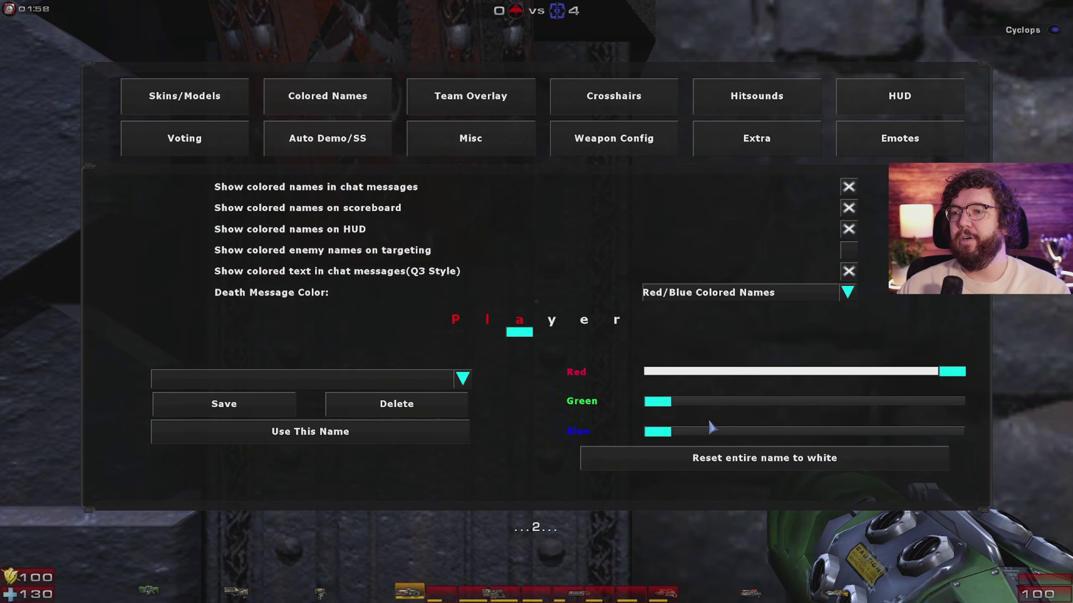
left_click_drag(710, 403, 792, 404)
Step: Make y yellow, e orange, lower r's blue to about 63, then close UTComp
left_click(551, 323)
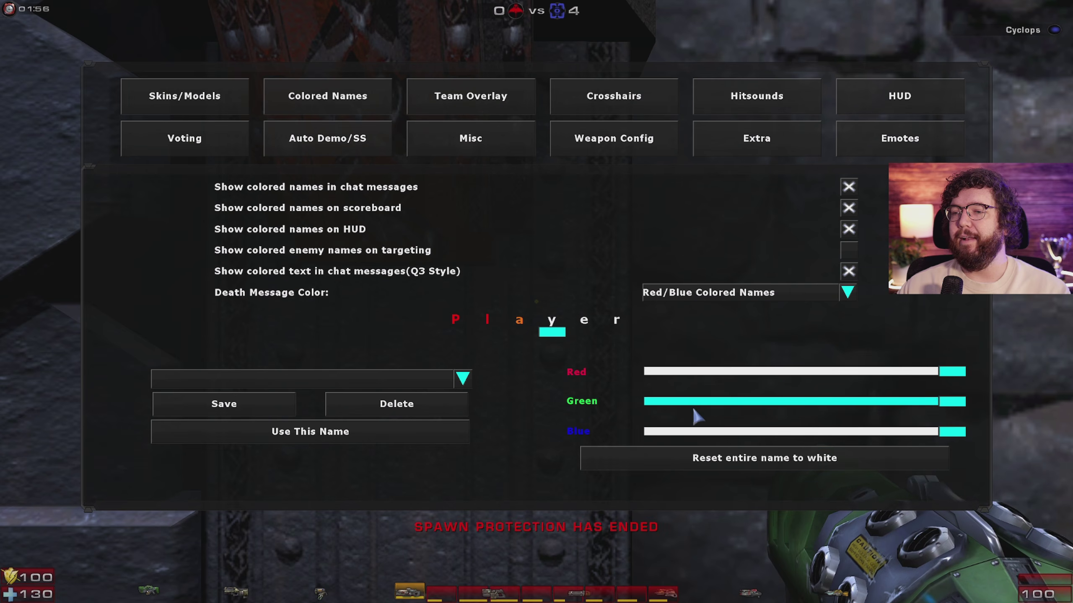
left_click(657, 431)
left_click(584, 323)
left_click(866, 401)
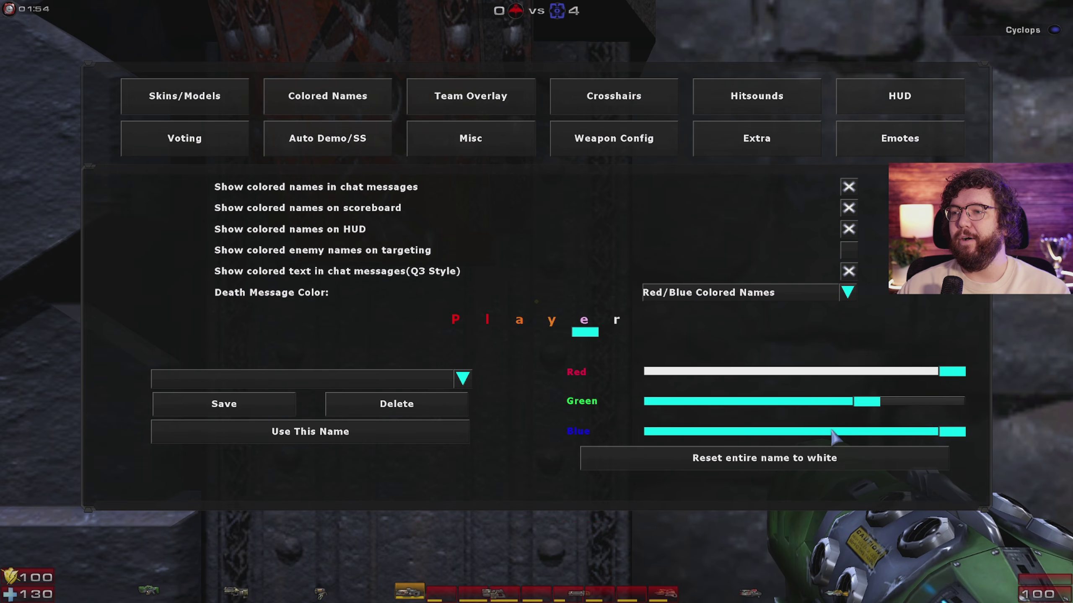
left_click(657, 431)
left_click(616, 323)
left_click(732, 432)
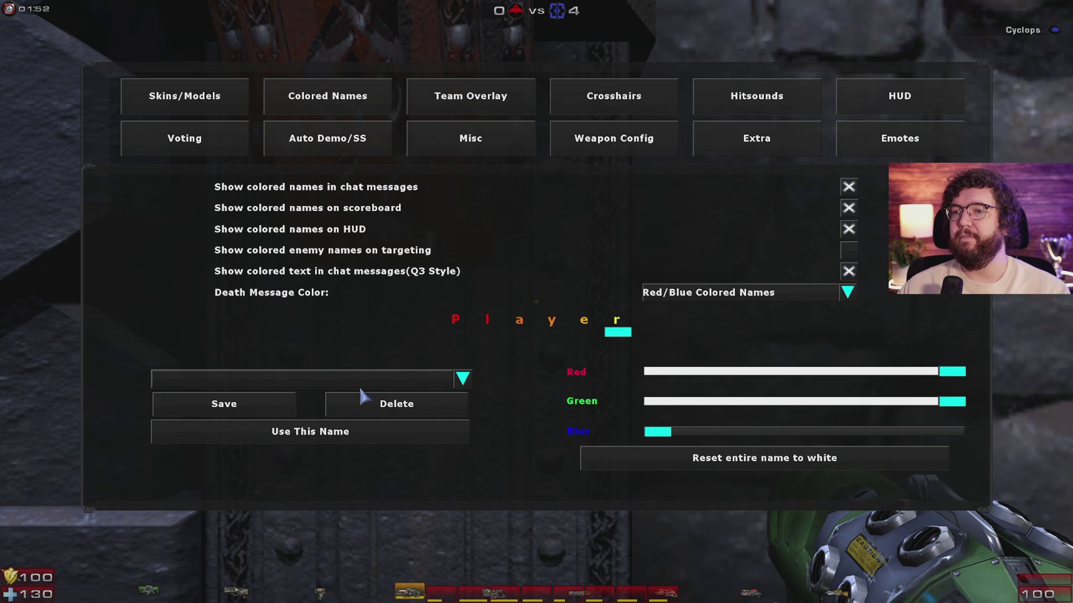
key("Escape")
key("F1")
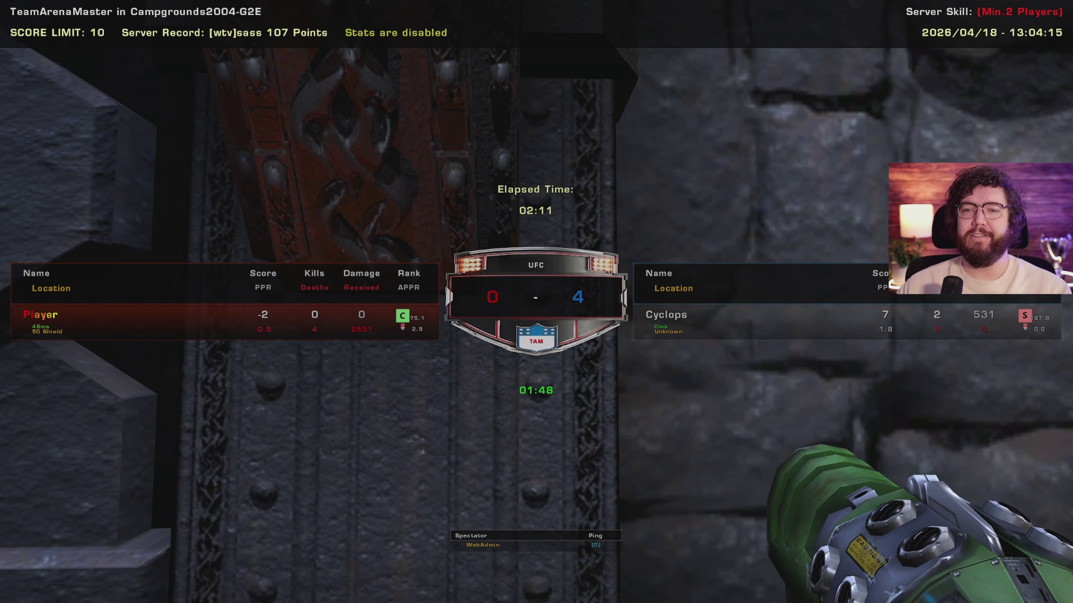
Step: Enter the new gaming handle in the Player settings name field, then bring up the console
key("Escape")
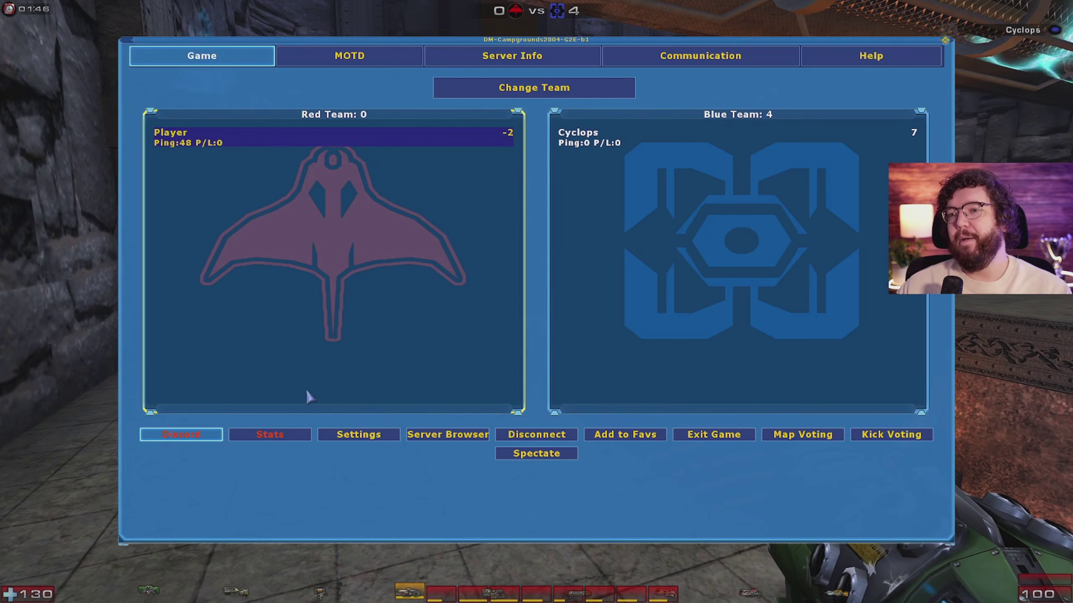
left_click(358, 434)
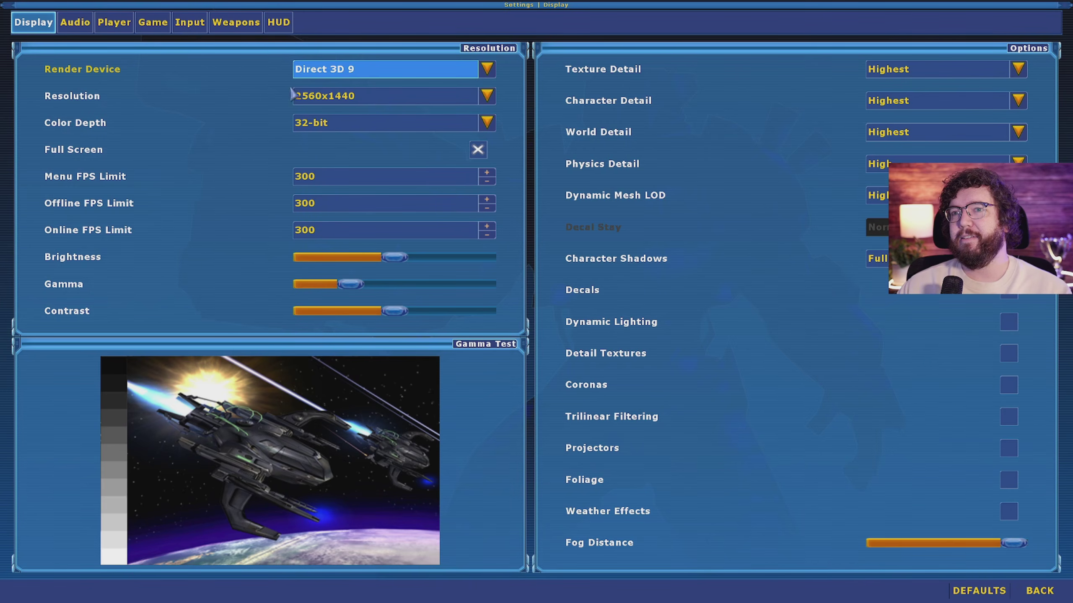
left_click(113, 23)
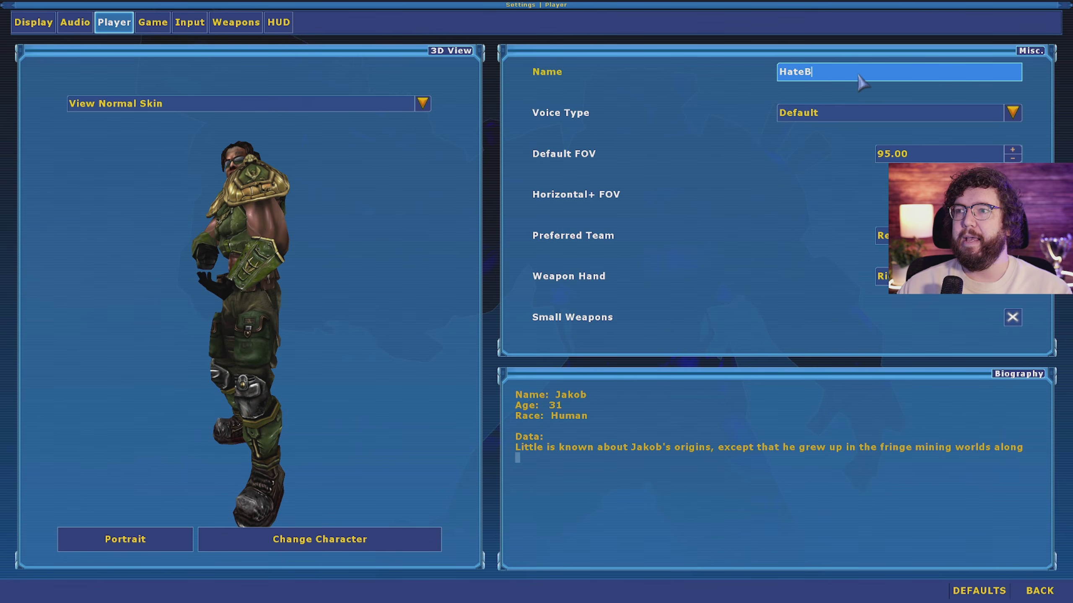
type("DzZz")
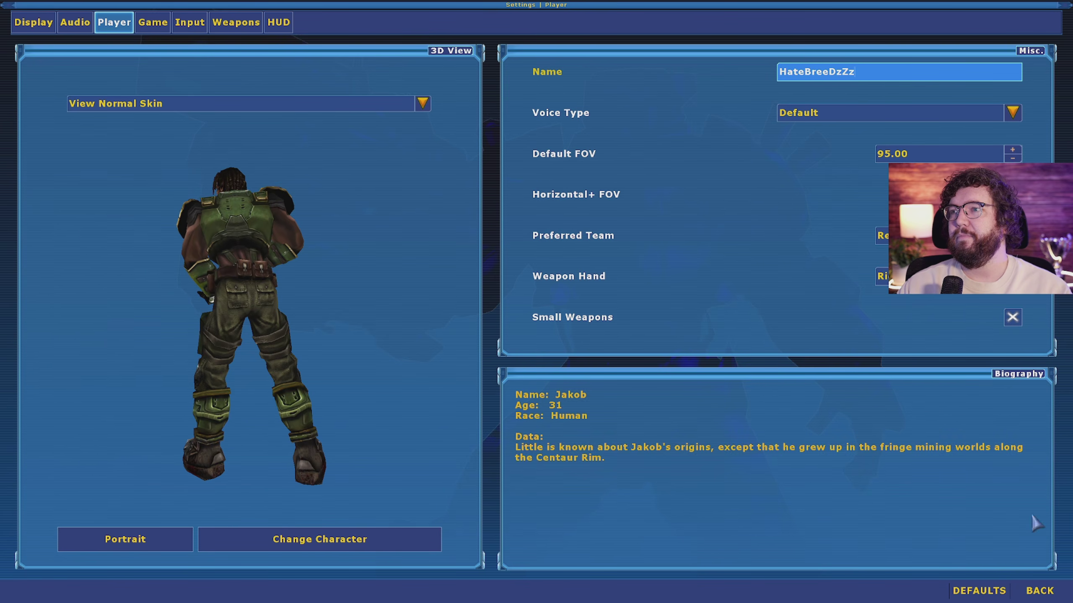
key("Escape")
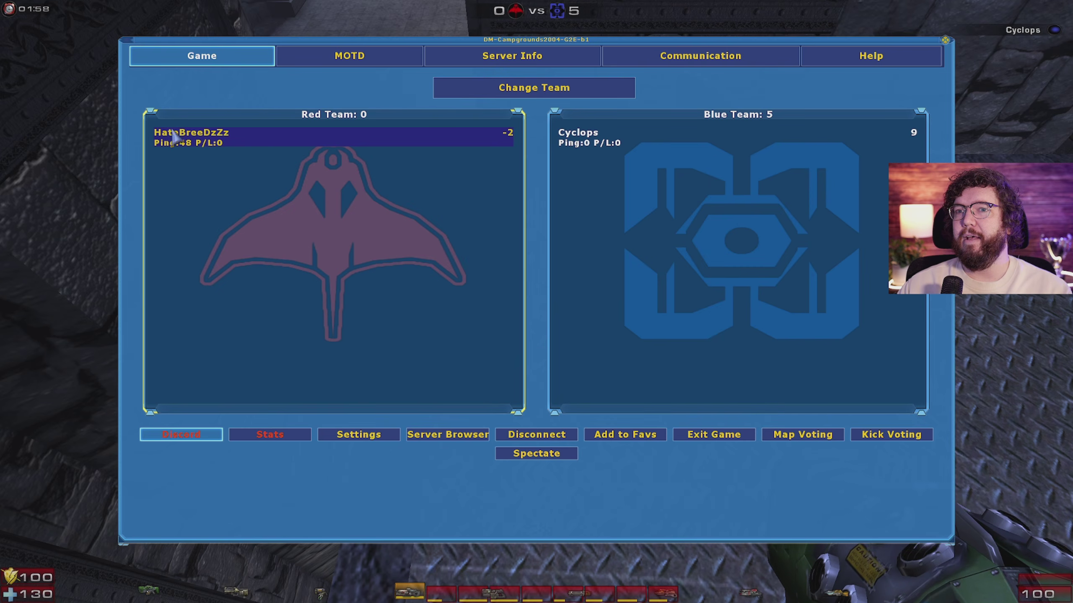
key("Escape")
key("grave")
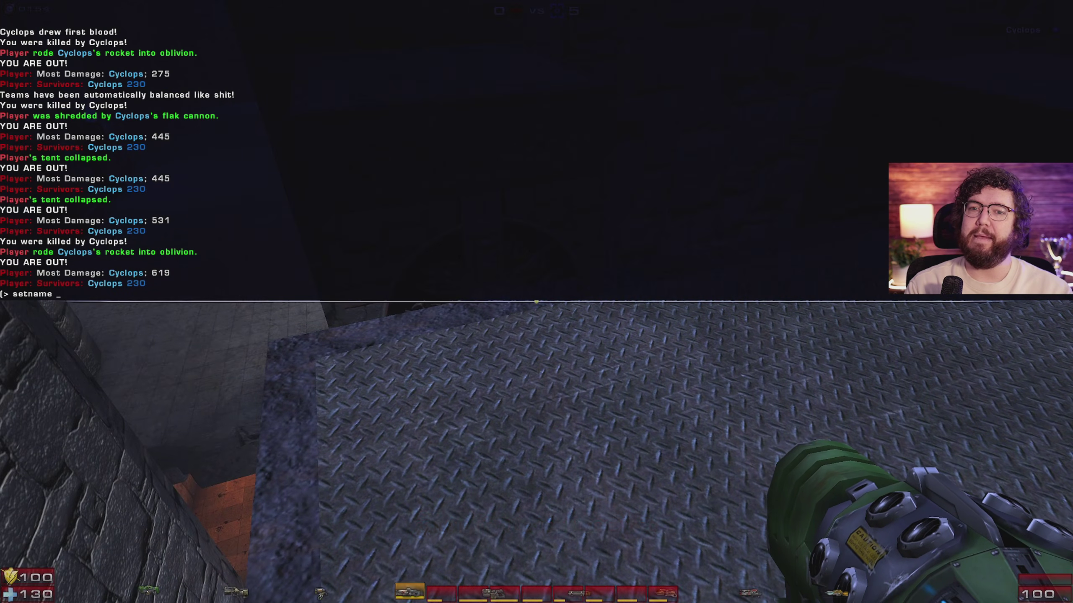
Step: Run a setname console command to change the player name to the new handle
type("setname hatebree")
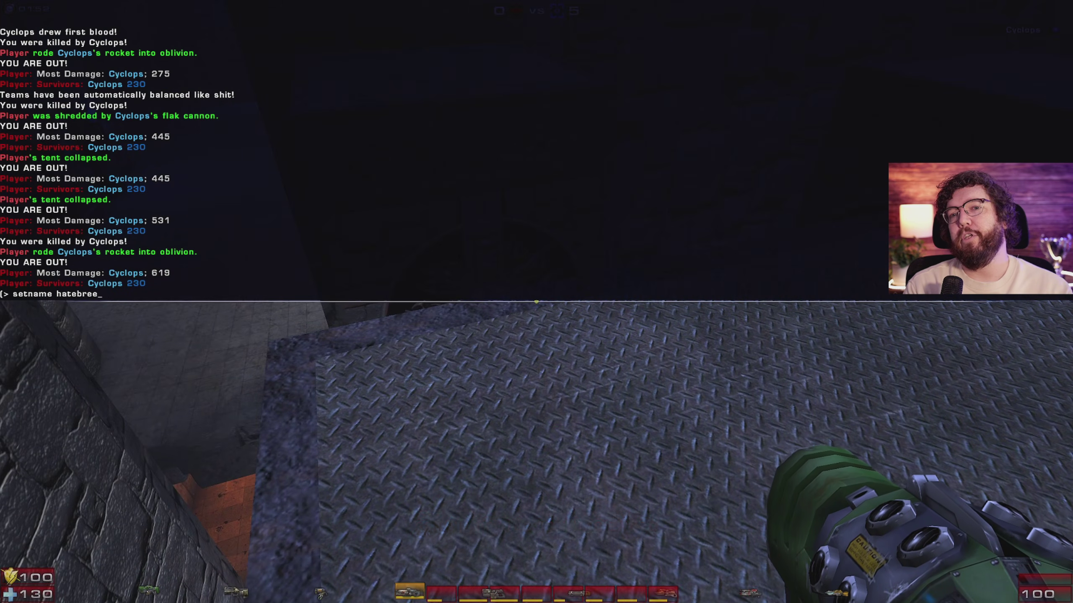
type("der")
key("Return")
key("grave")
Step: Move forward, switch to the Lightning Gun, and open the UTComp settings menu with F5
key("F1")
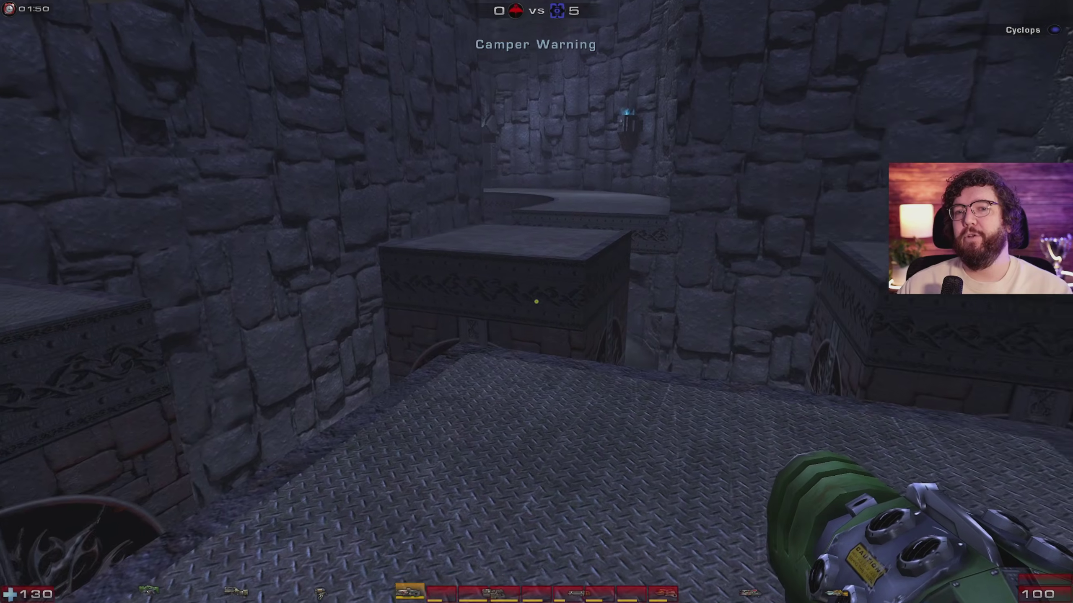
key("w")
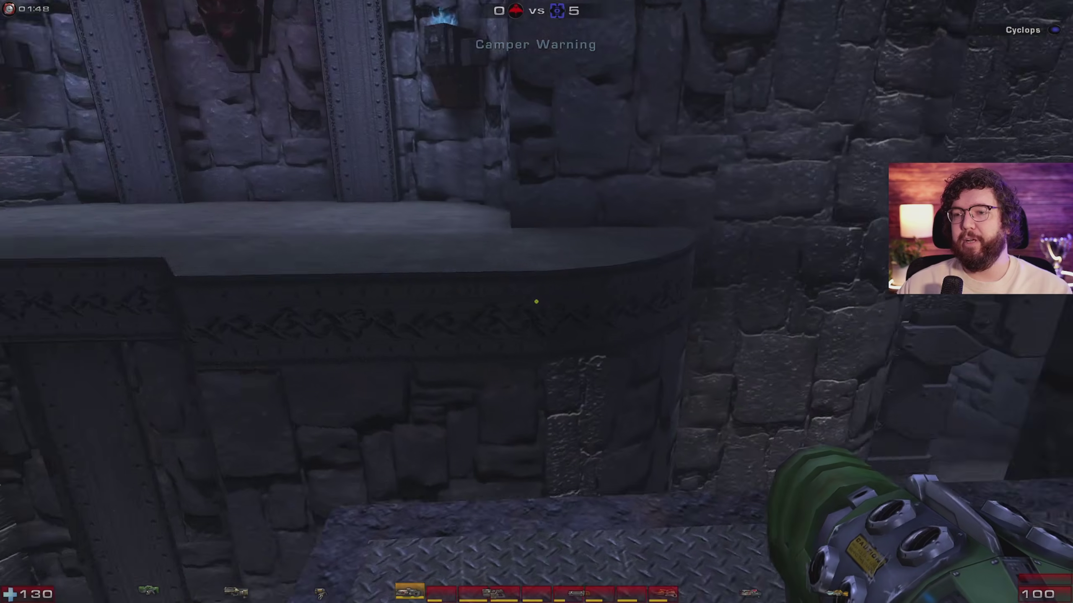
key("9")
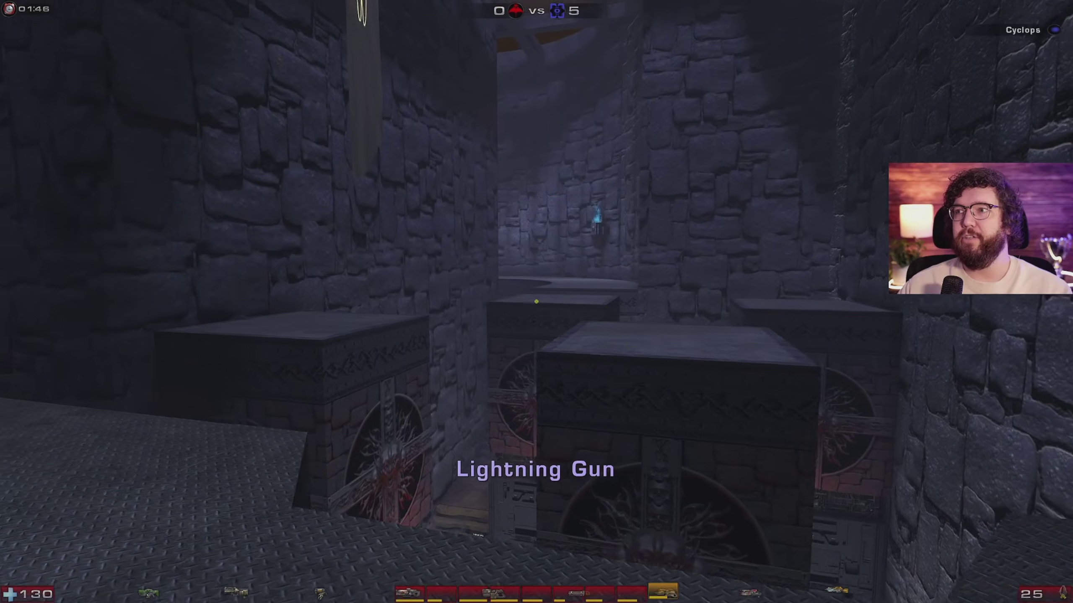
key("F1")
key("F1")
key("F5")
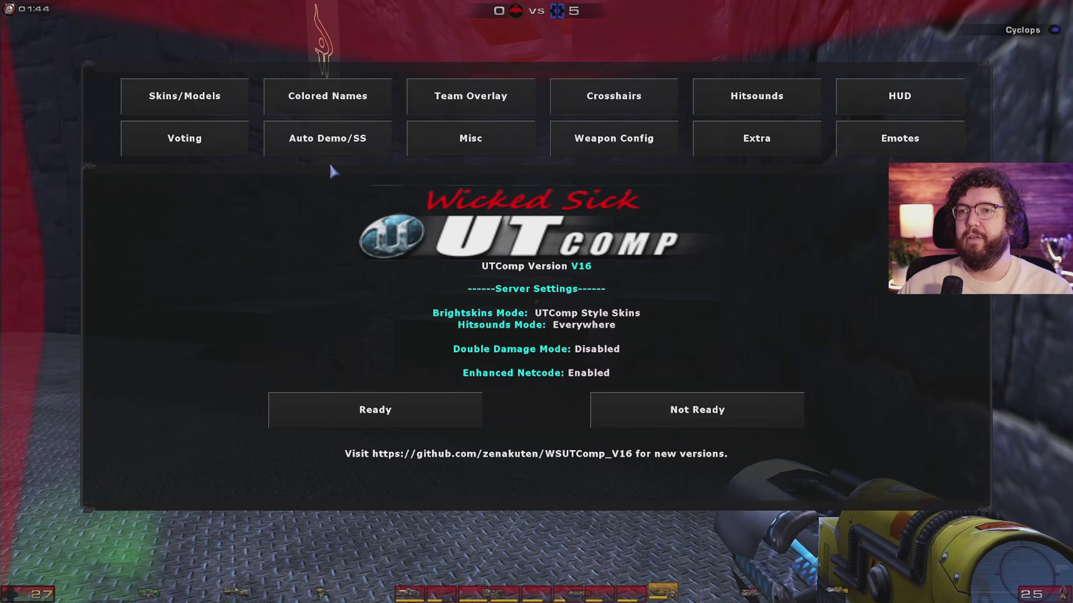
Step: Browse UTComp's Team Overlay and Misc pages, then enable Use Crosshair Factory under Crosshairs
left_click(493, 97)
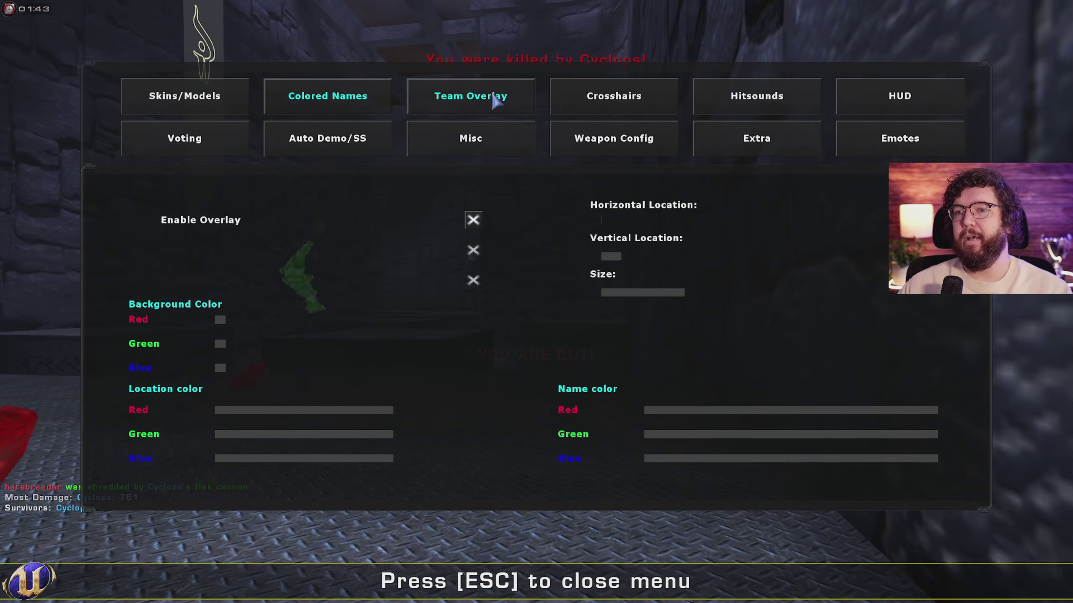
left_click(471, 143)
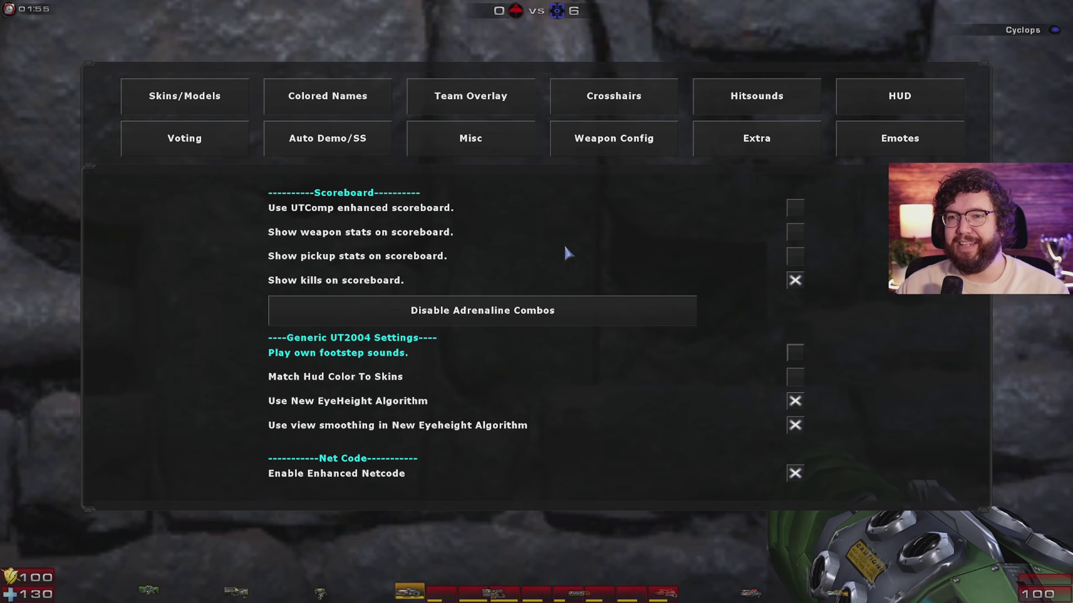
left_click(598, 106)
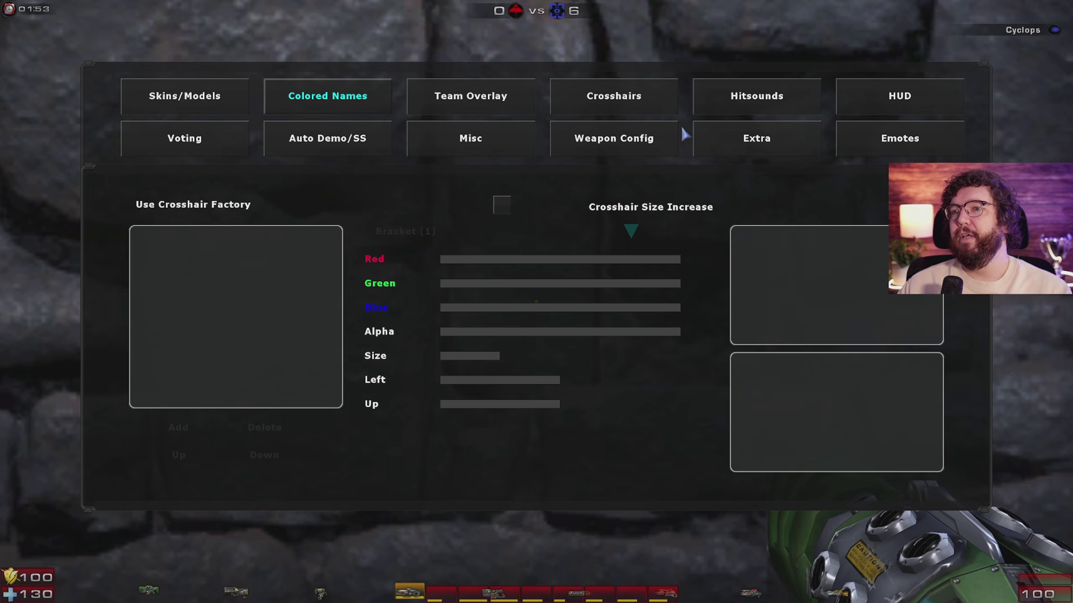
left_click(501, 206)
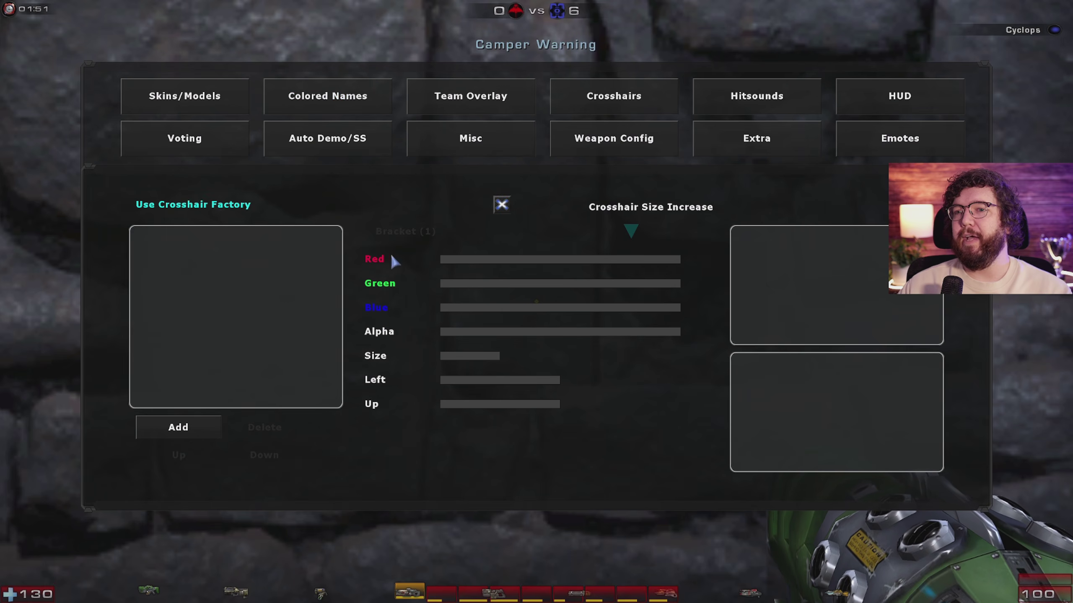
Step: Add a new crosshair entry and set its shape to Big Circle(3)
left_click(191, 428)
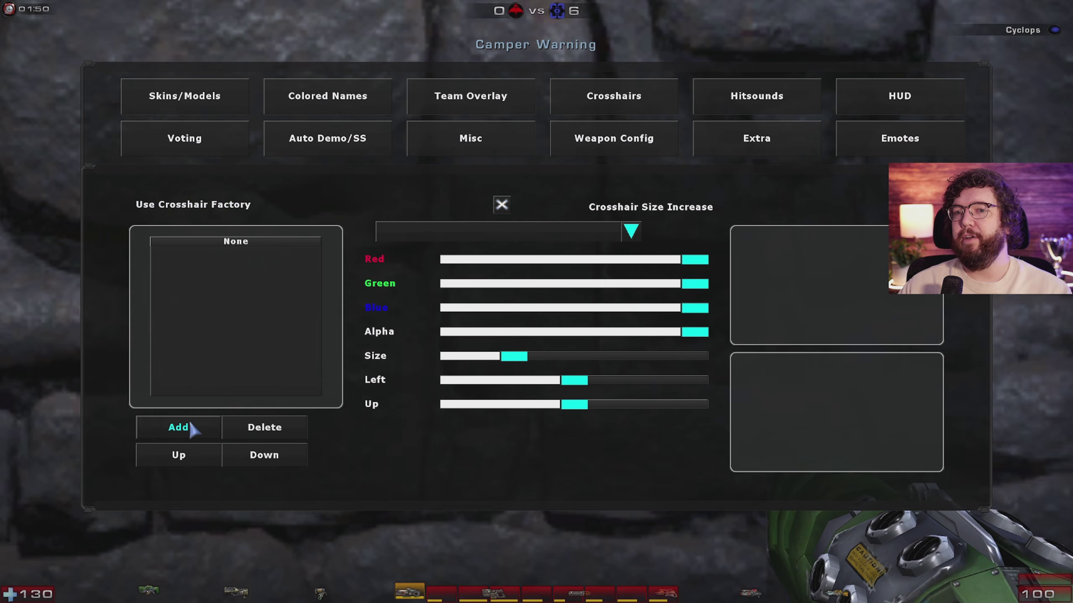
left_click(631, 231)
scroll(461, 291, "down", 2)
scroll(447, 289, "down", 2)
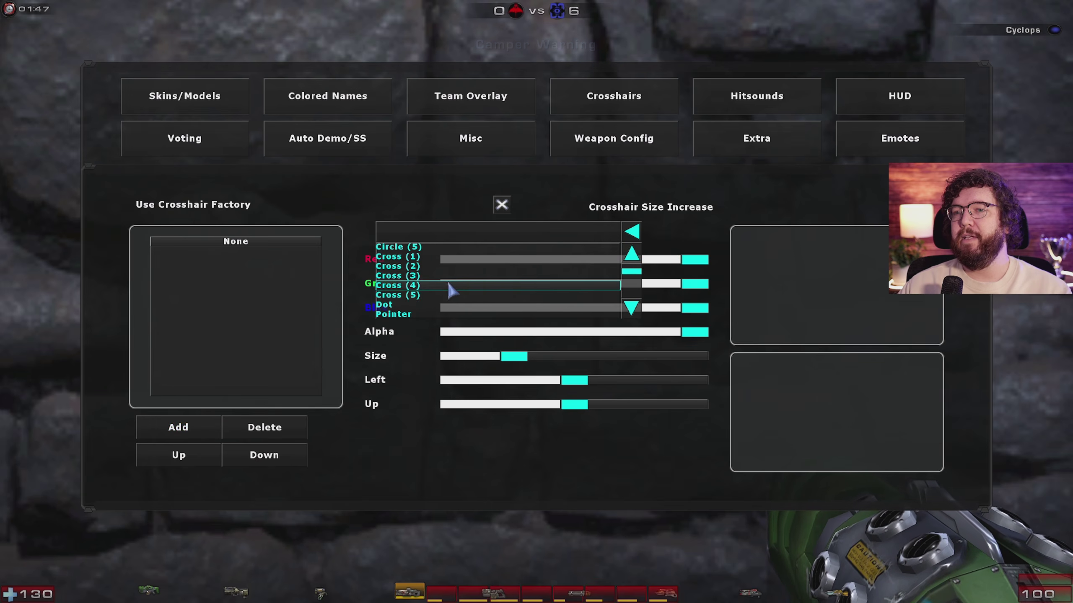
scroll(429, 286, "up", 1)
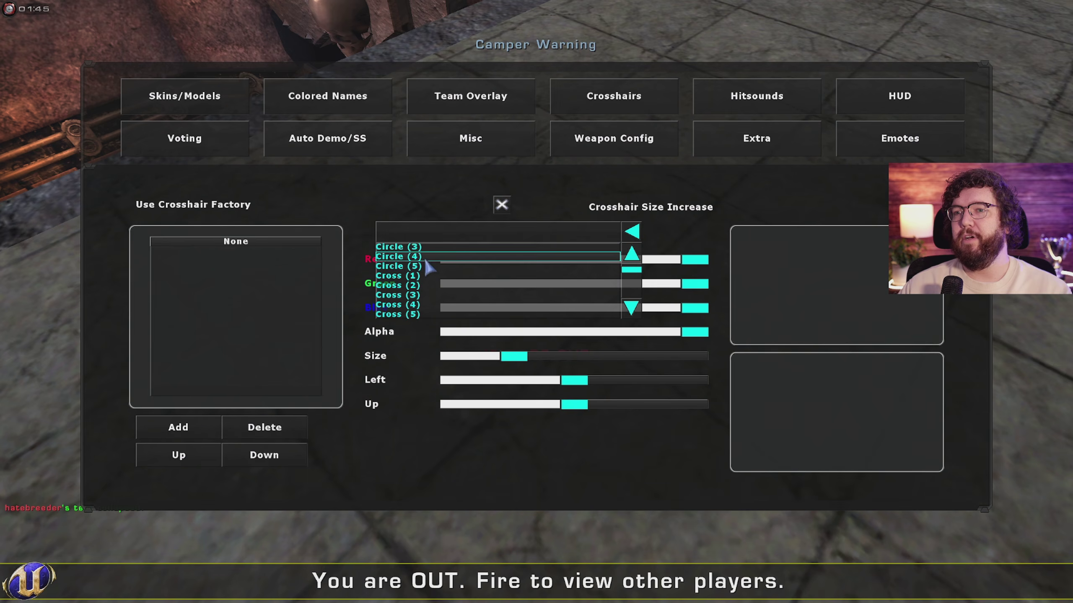
scroll(443, 253, "down", 1)
left_click(462, 246)
scroll(464, 262, "down", 3)
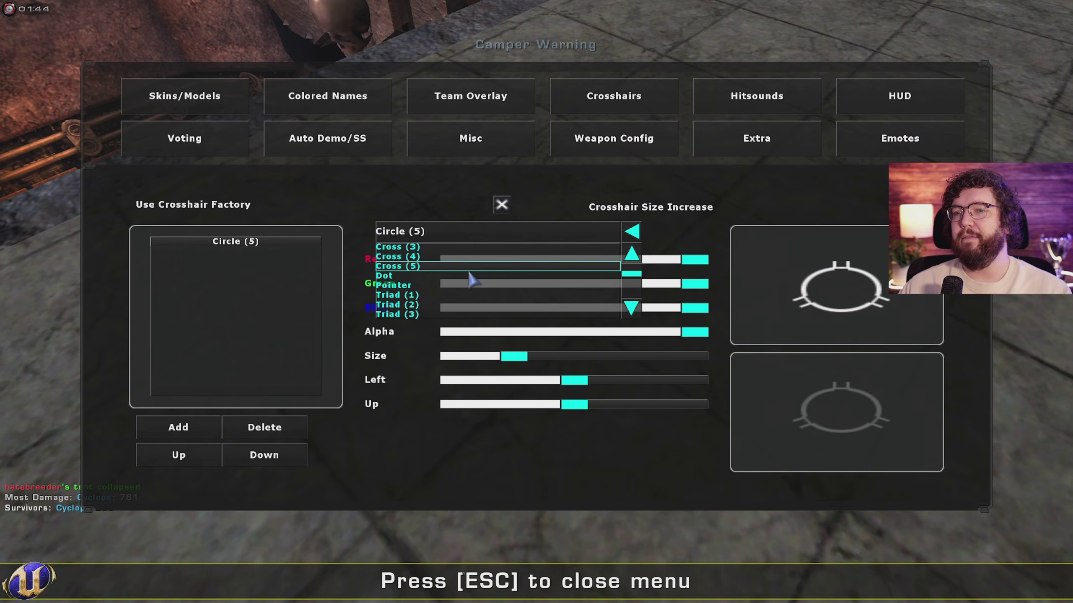
left_click(465, 274)
left_click(452, 232)
scroll(452, 273, "down", 3)
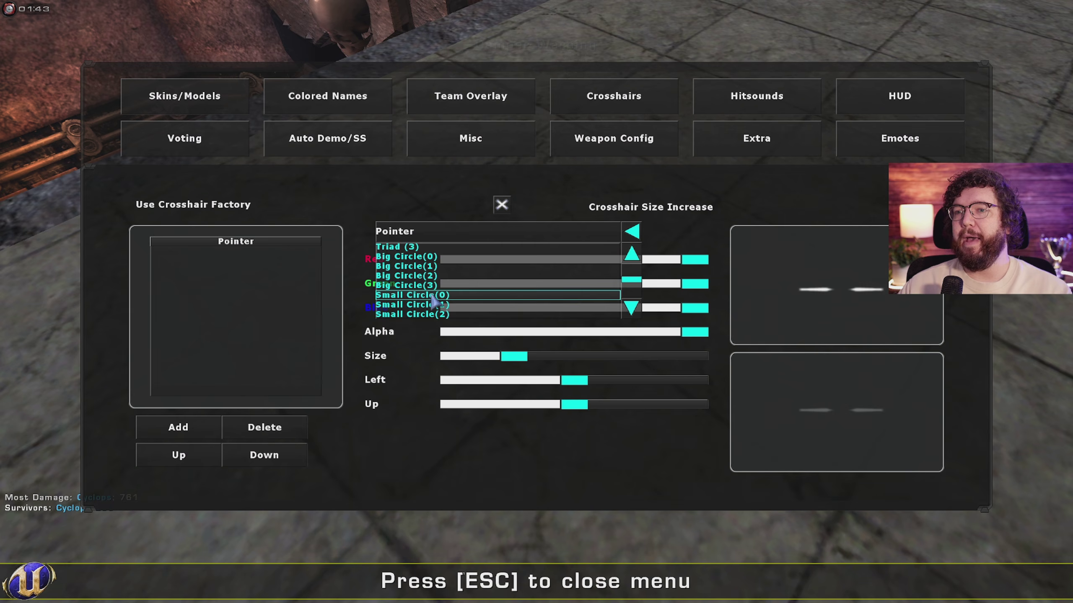
left_click(447, 285)
Step: Adjust the crosshair's Blue and Size sliders, then close and reopen the UTComp menu
left_click_drag(498, 308, 708, 308)
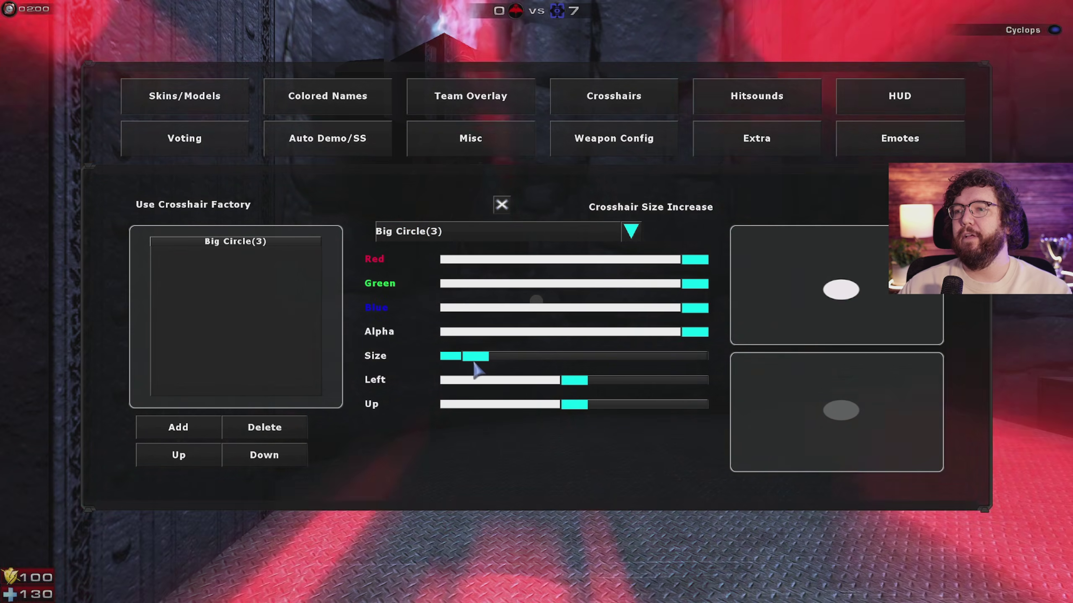
left_click_drag(474, 365, 463, 365)
key("Escape")
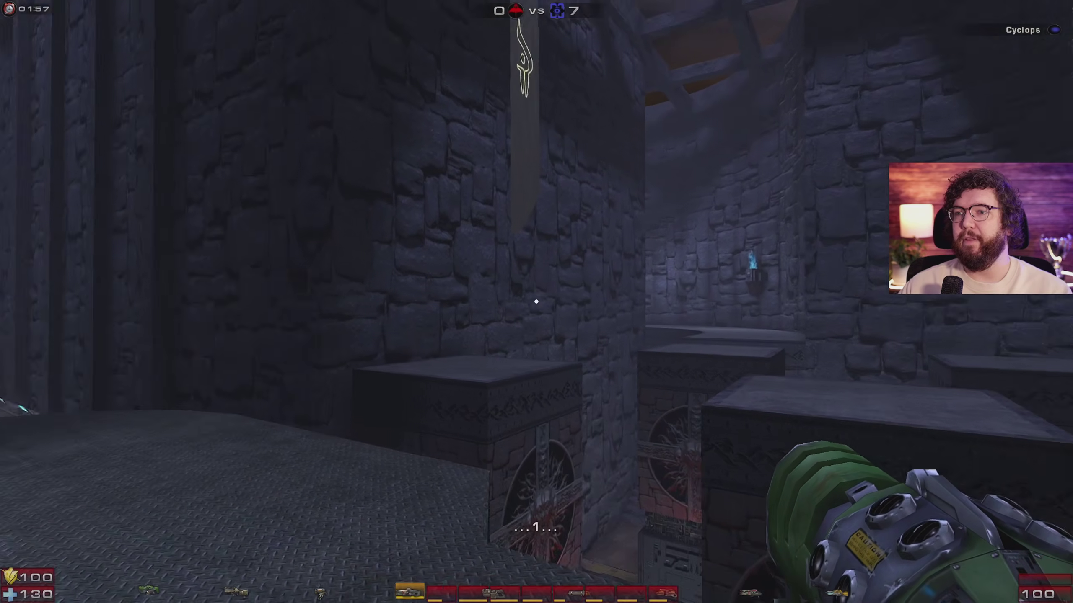
key("Escape")
key("Escape")
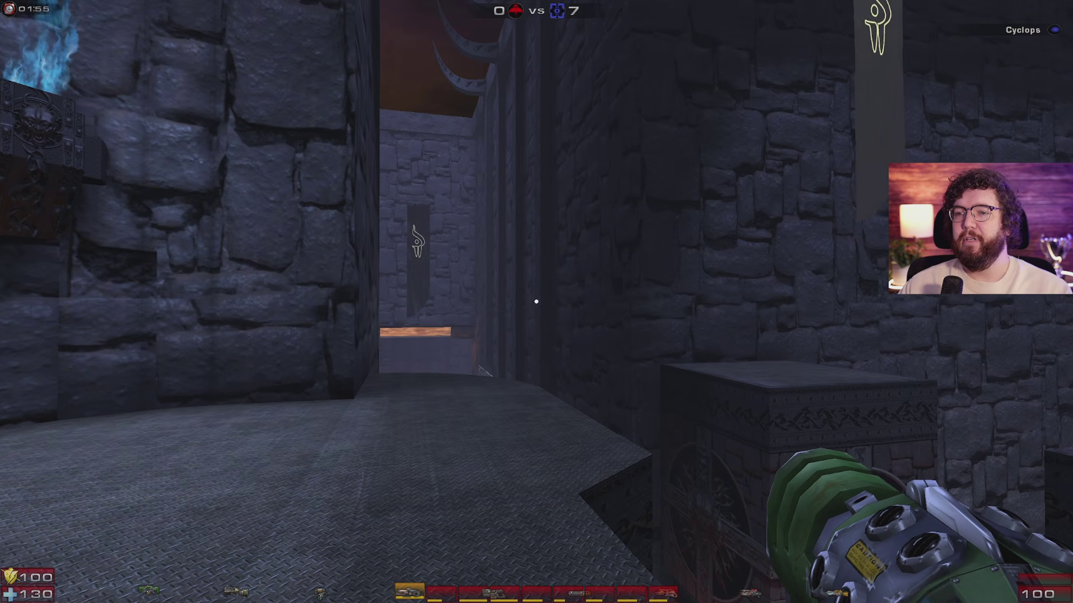
key("F5")
key("Escape")
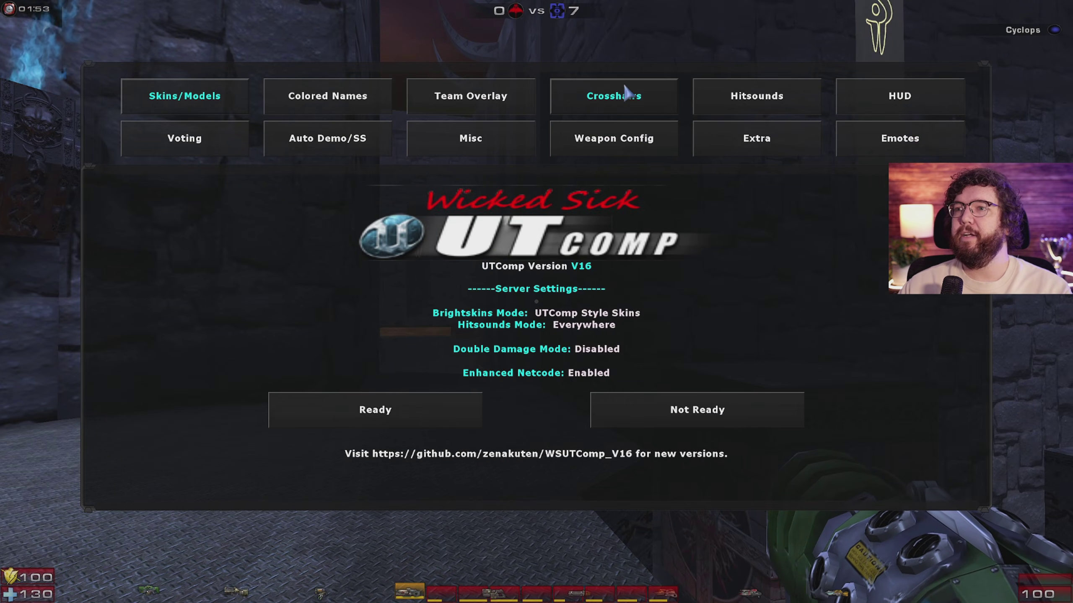
Step: Drag the CPMA hitsound Pitch Modifier near its minimum, then exit to the mid-game team menu
left_click(757, 96)
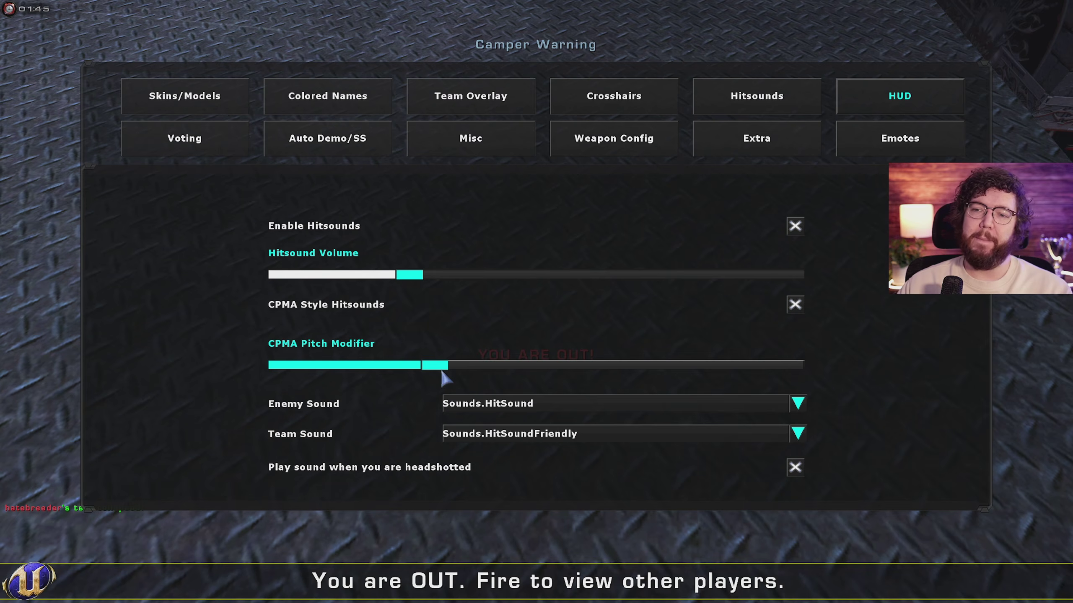
left_click_drag(450, 369, 369, 368)
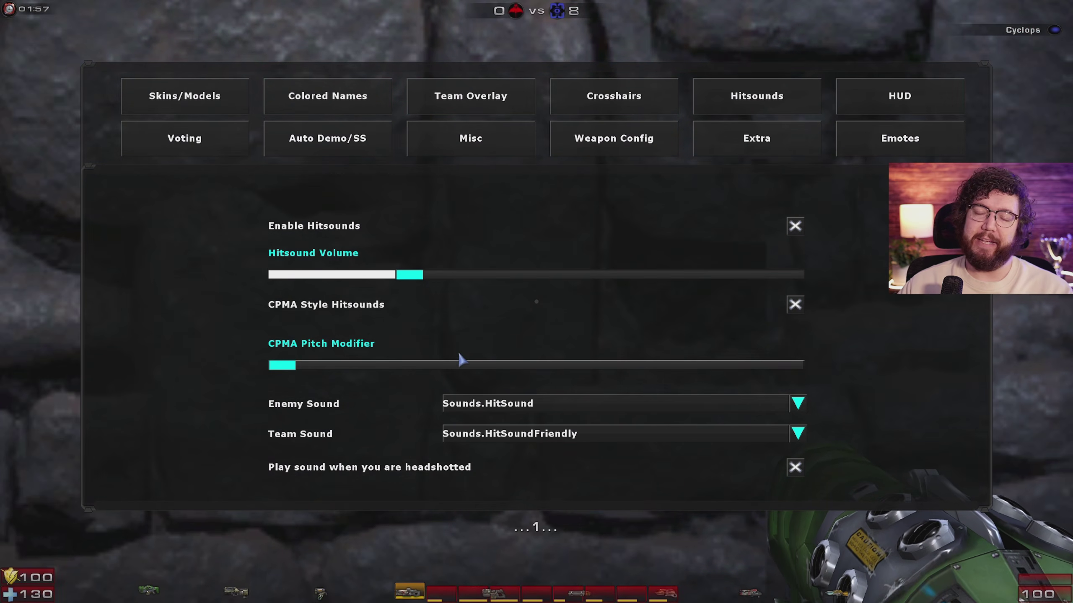
key("Escape")
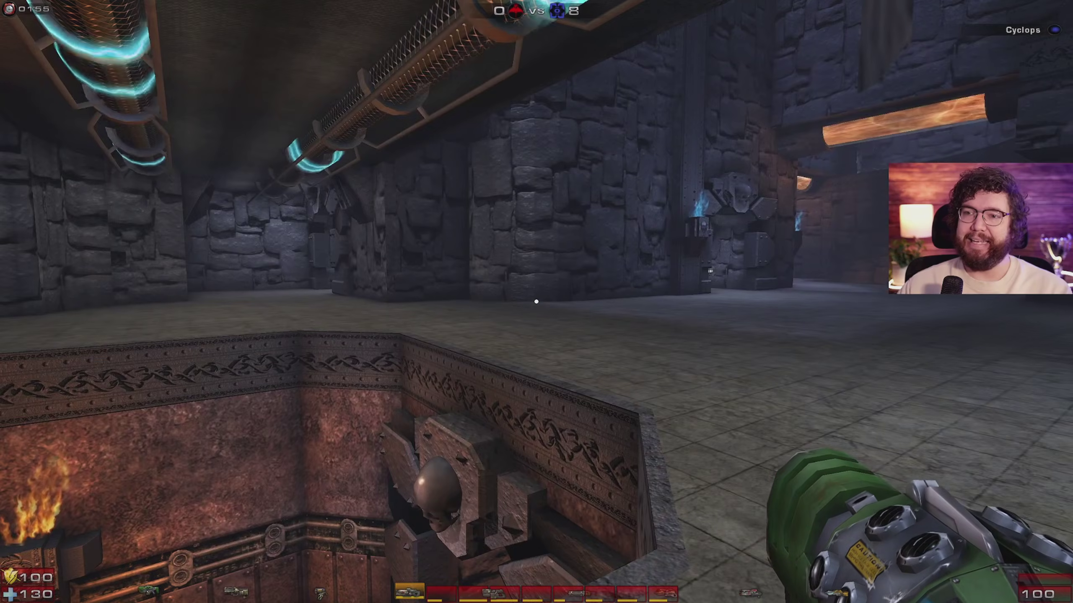
key("Escape")
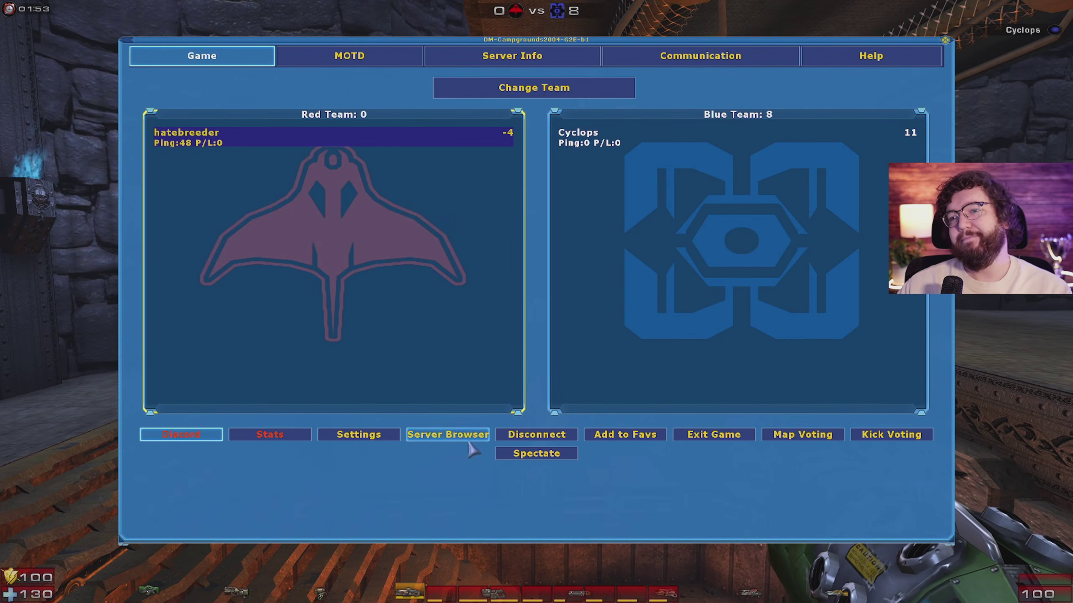
left_click(362, 437)
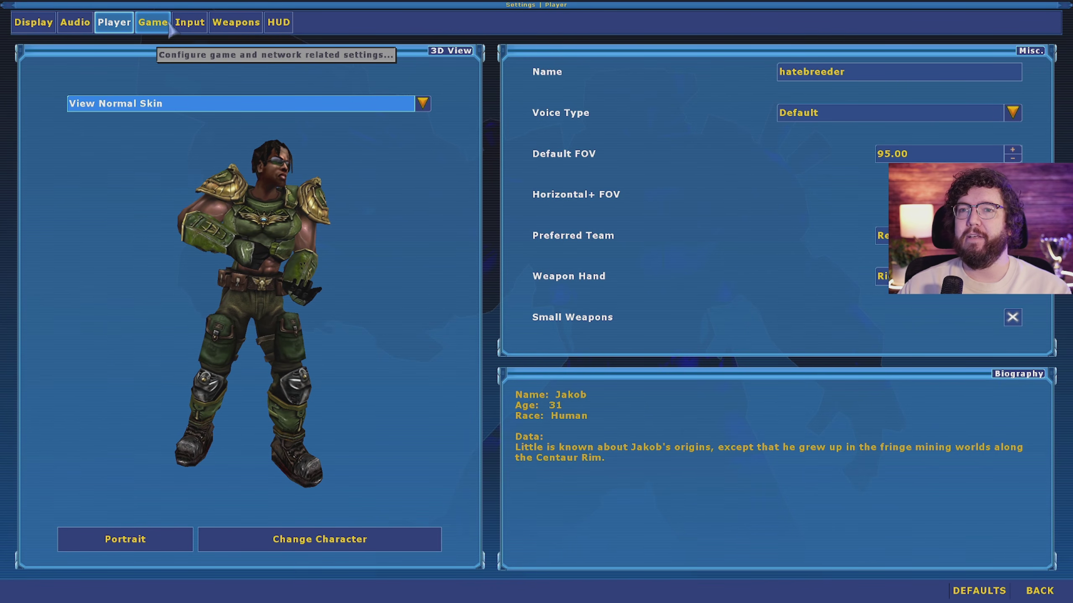
left_click(198, 19)
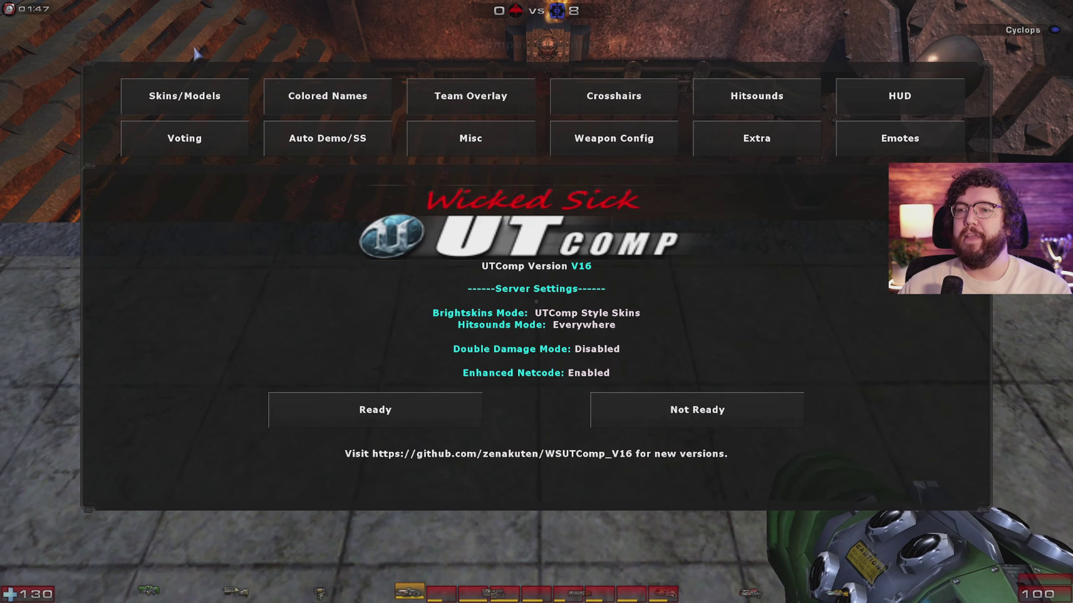
left_click(775, 152)
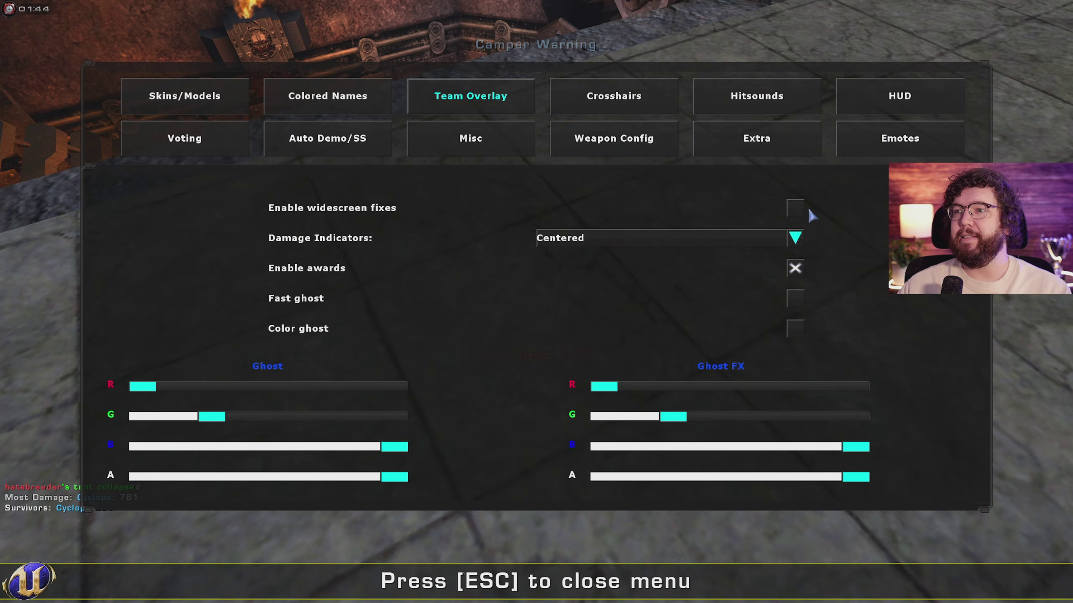
key("Escape")
left_click(536, 302)
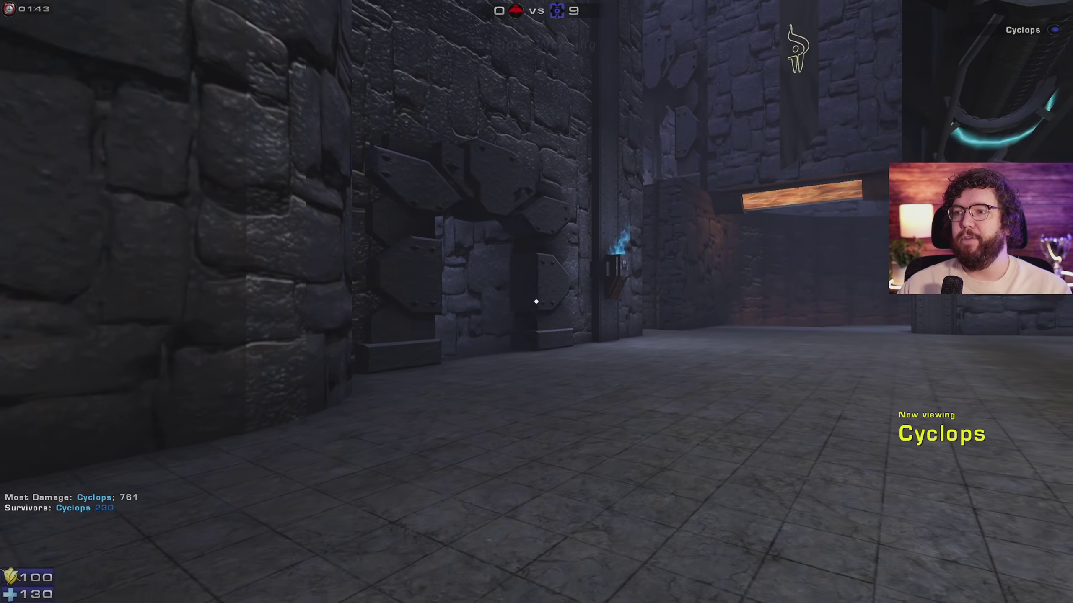
key("F1")
key("F1")
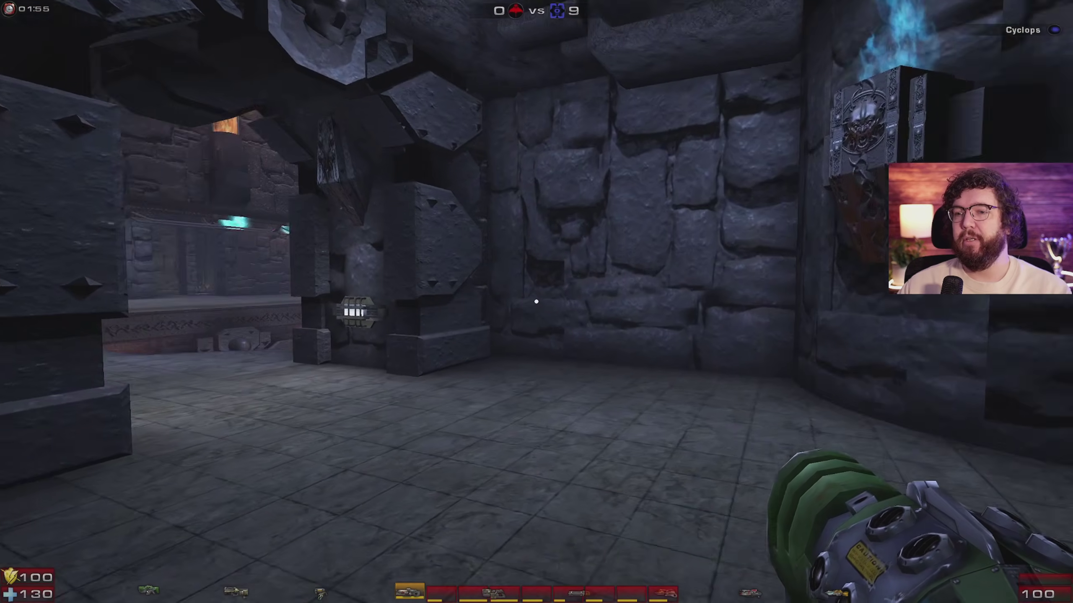
key("F5")
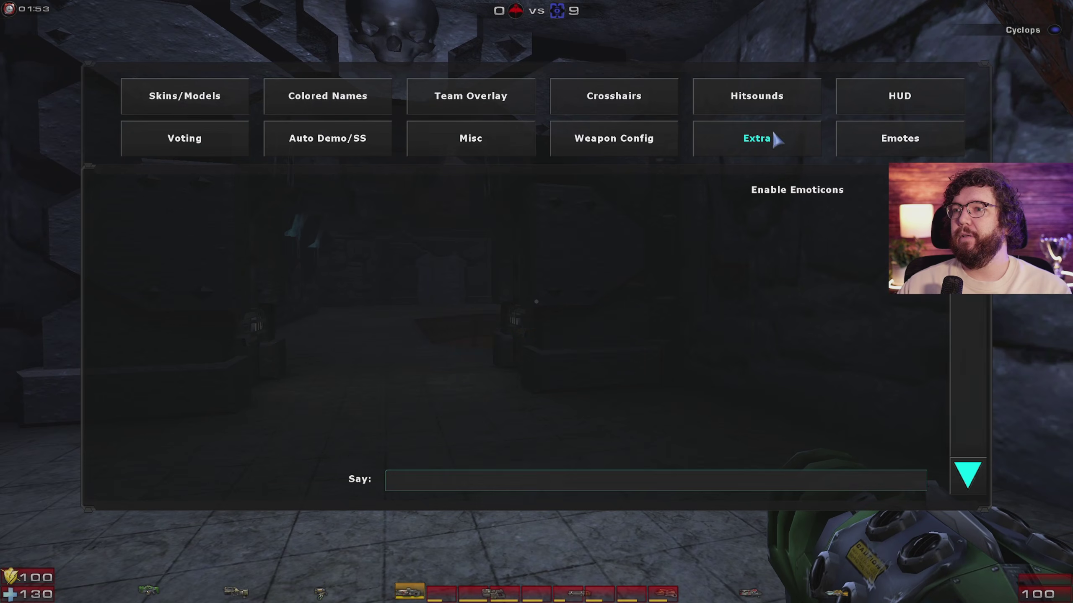
left_click(775, 135)
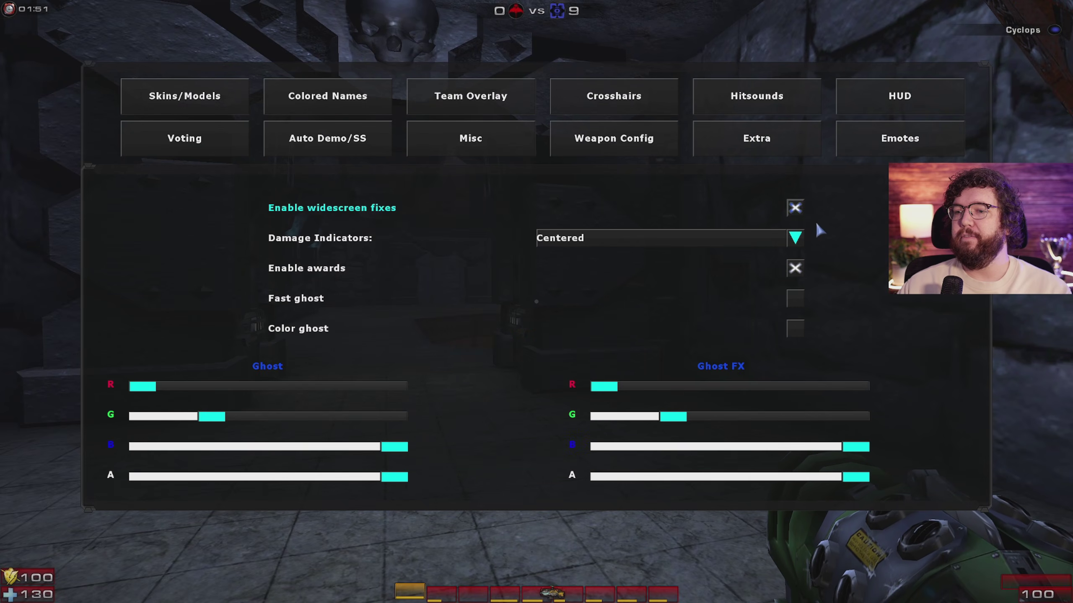
key("Escape")
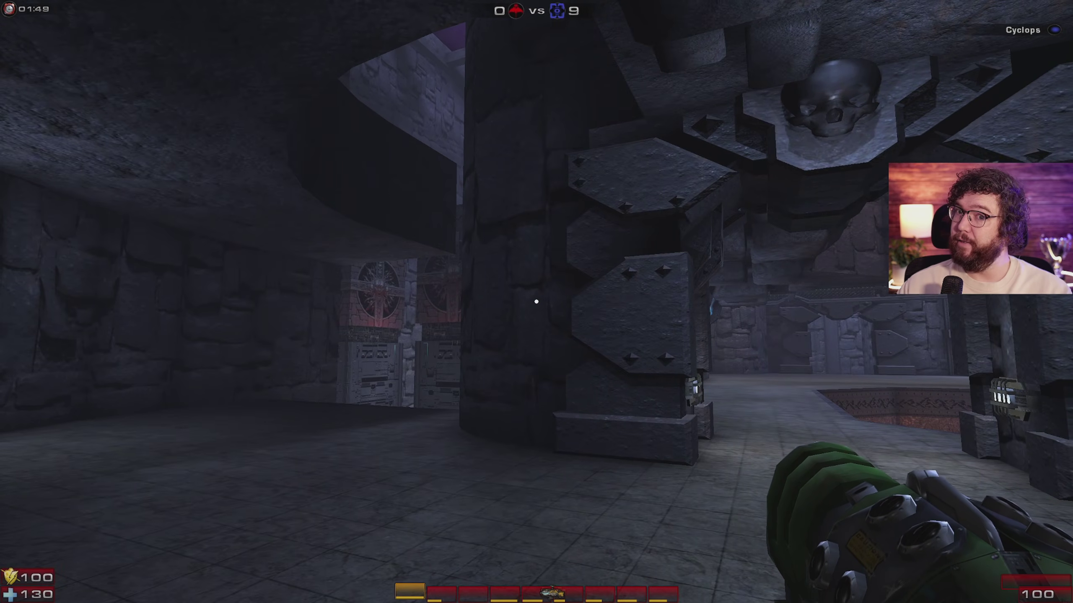
key("8")
key("9")
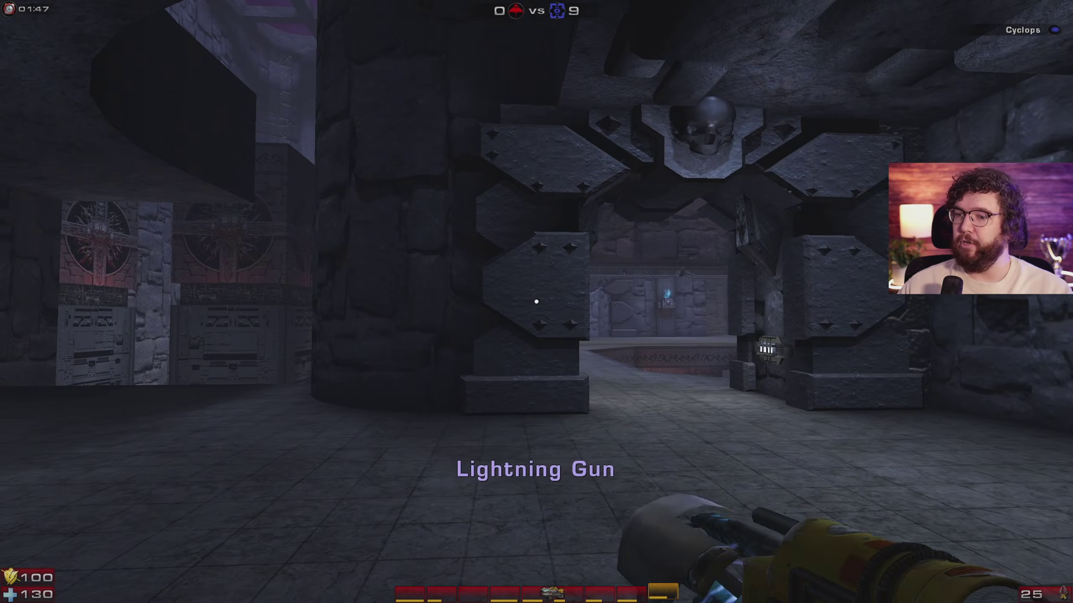
key("F5")
left_click(900, 142)
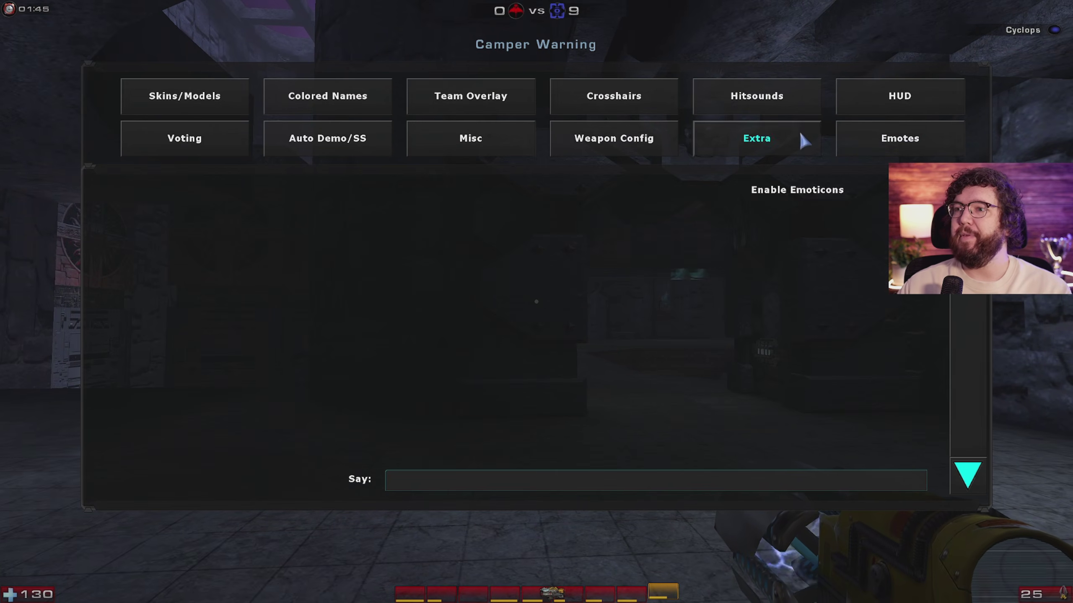
left_click(902, 95)
left_click(471, 98)
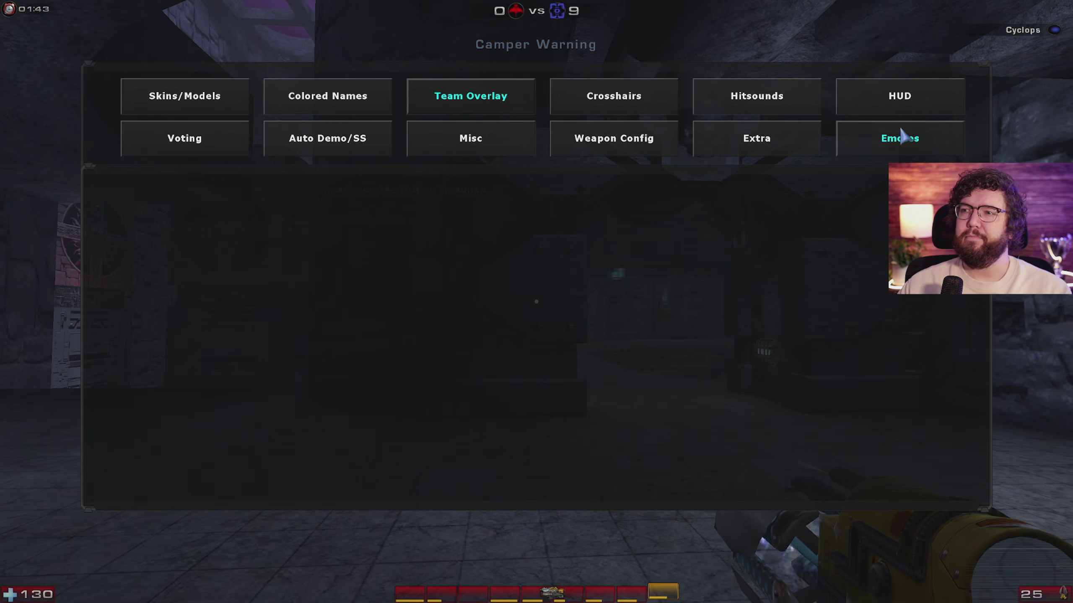
left_click(900, 137)
key("Escape")
key("8")
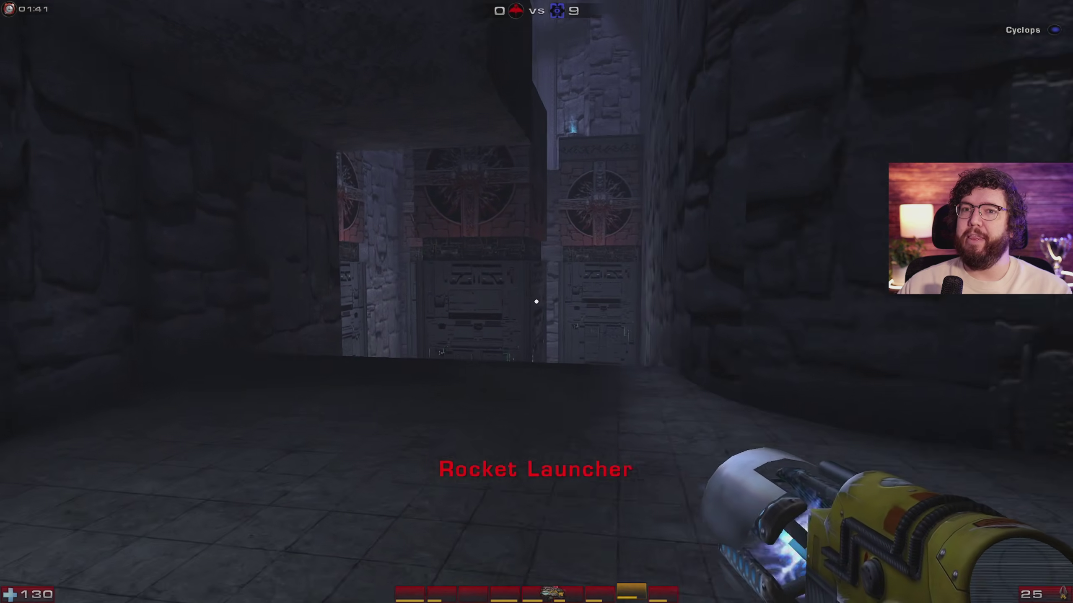
Step: Cycle through Shock Rifle, Lightning Gun, Rocket Launcher and Flak Cannon, then fire a Shock combo
key("F1")
key("4")
key("9")
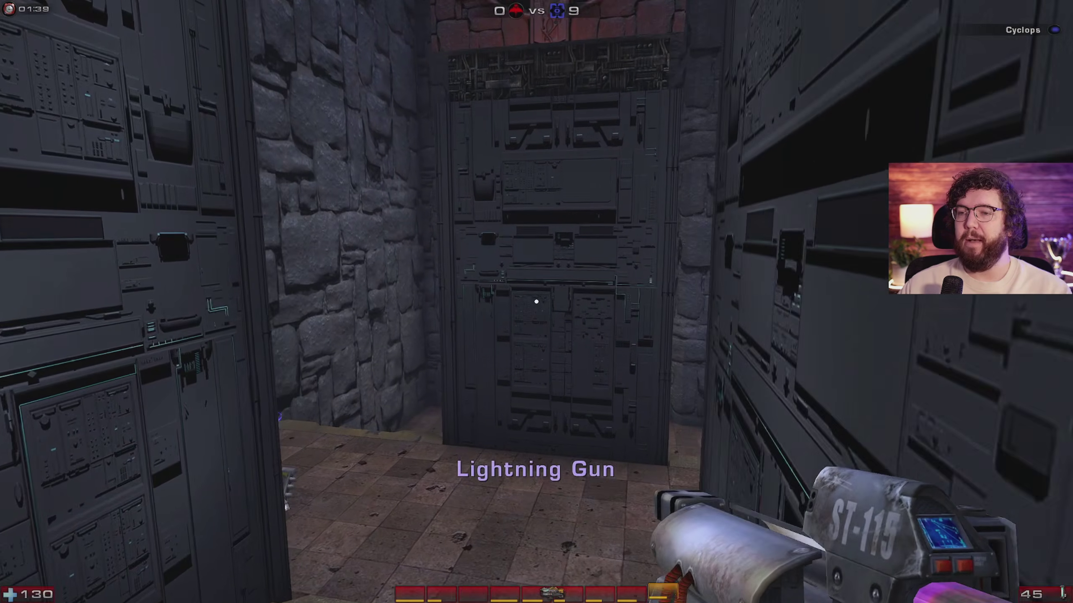
key("8")
key("7")
key("4")
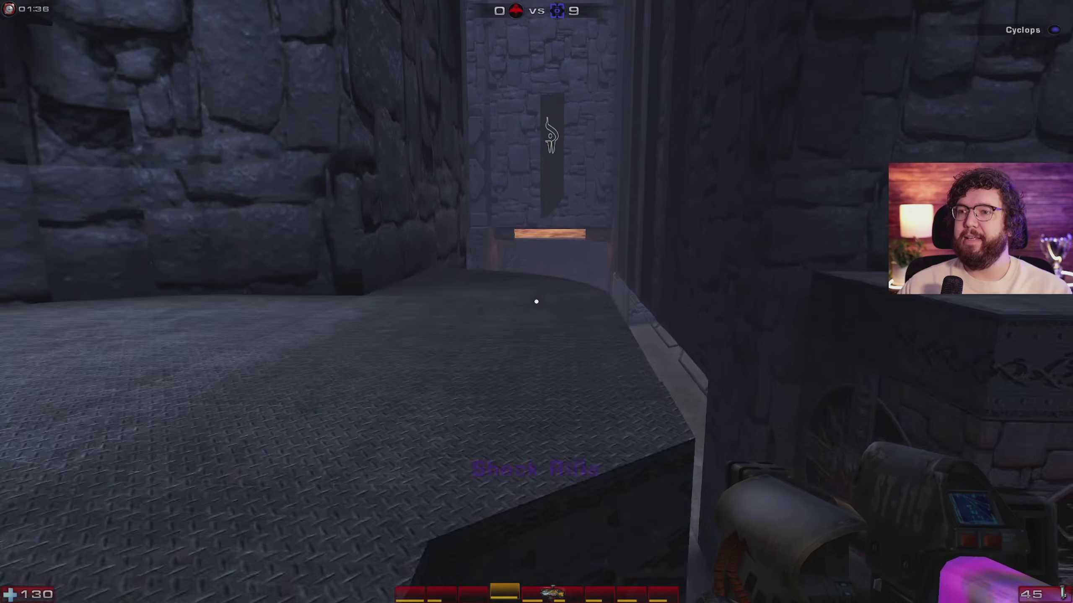
right_click(536, 301)
left_click(535, 301)
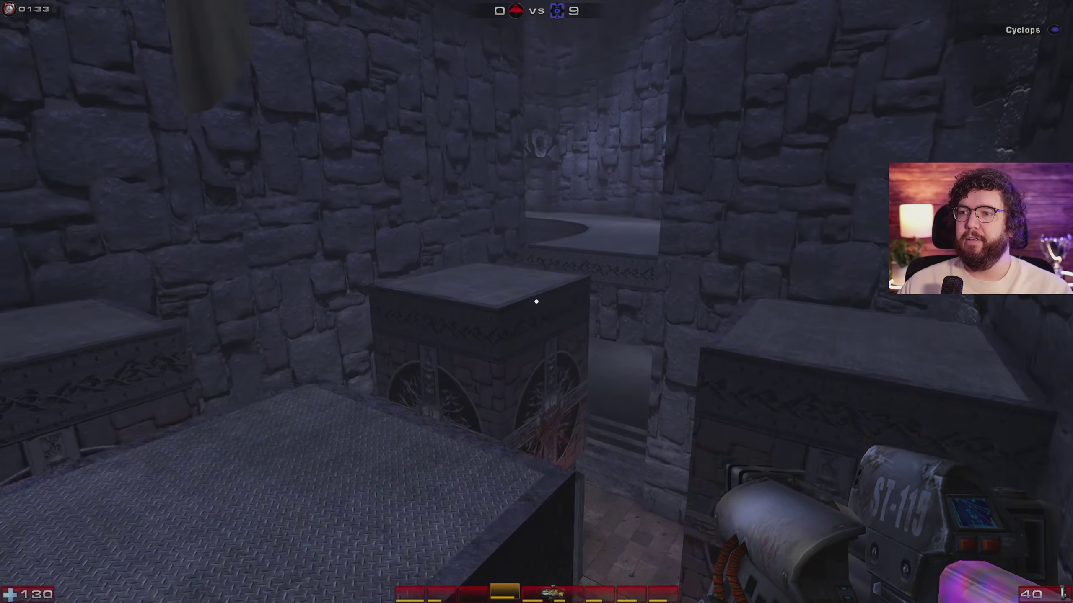
Step: Keep fighting with the Lightning Gun and Shock Rifle until the match ends 0–10
key("9")
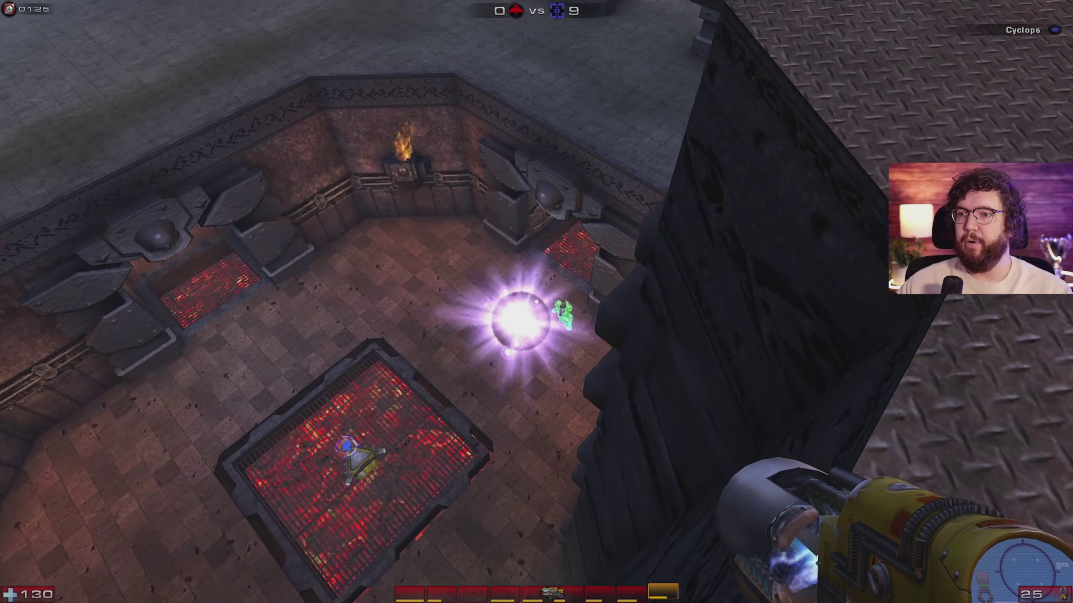
key("4")
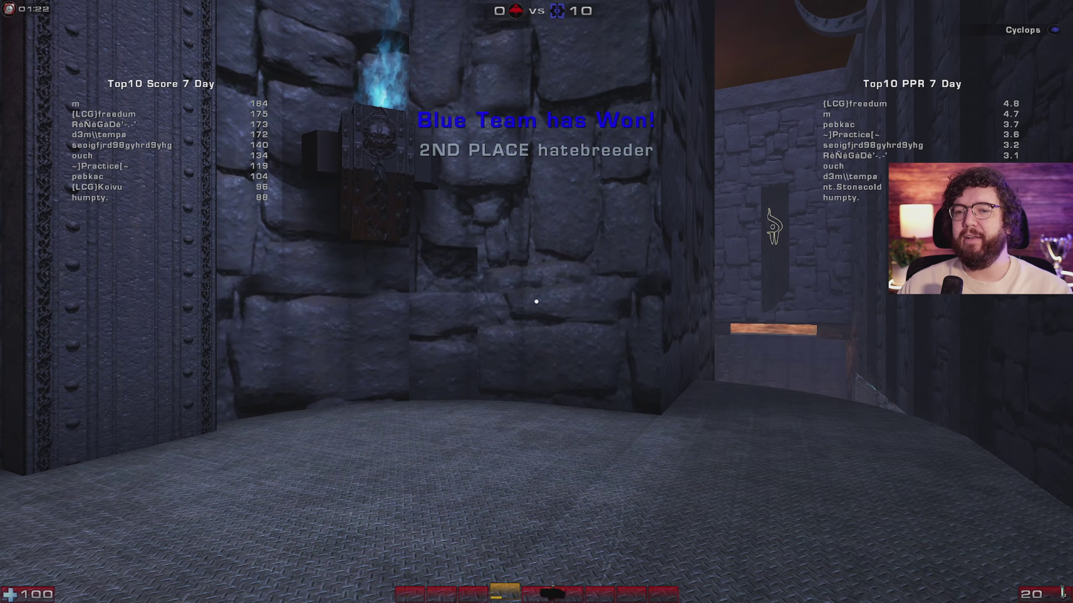
key("Escape")
Step: Open the Internet server browser and sort the servers by player count
left_click(376, 438)
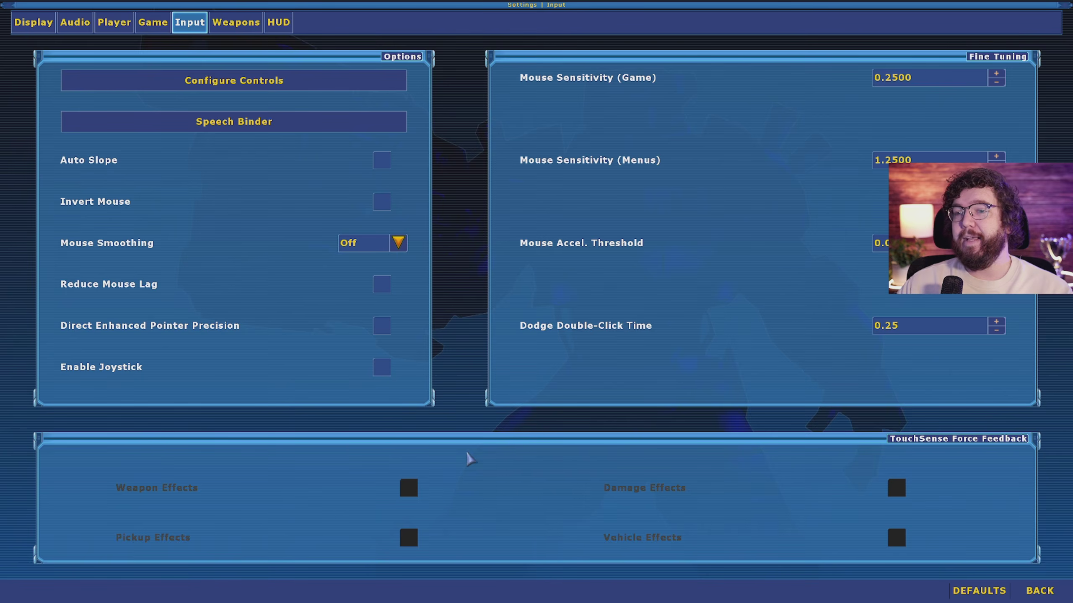
key("Escape")
left_click(448, 435)
left_click(903, 41)
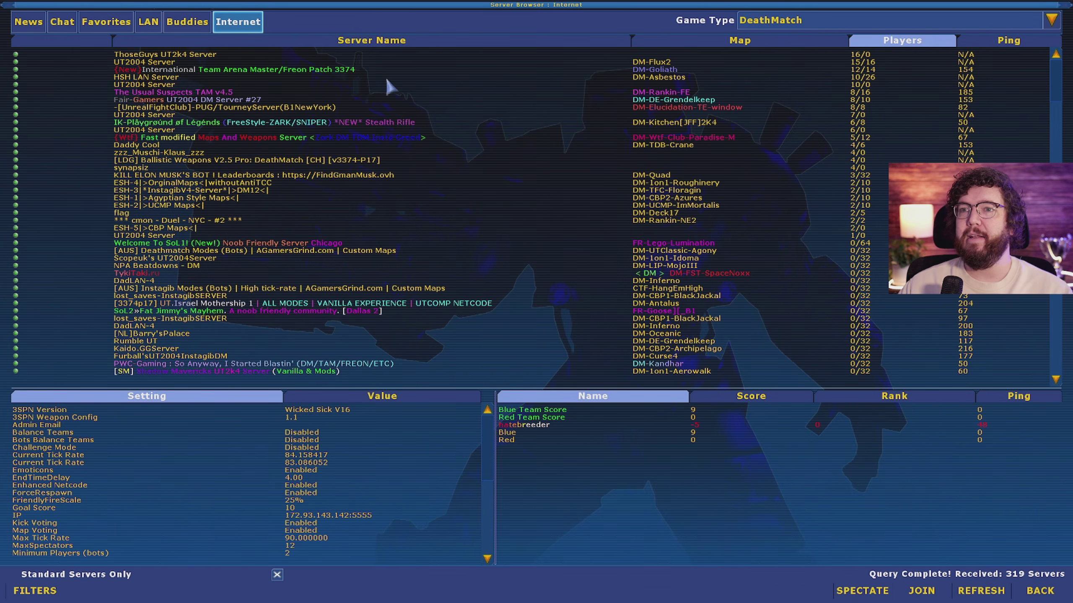
Step: Inspect servers, copy the Welcome To SoL1! address, and join International Team Arena Master
left_click(223, 69)
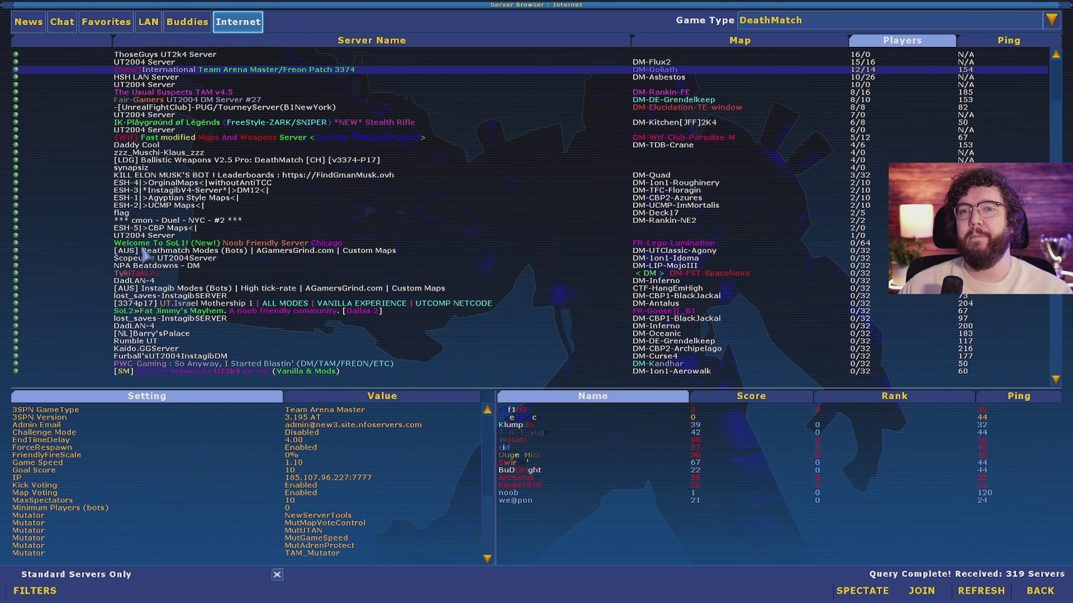
left_click(128, 244)
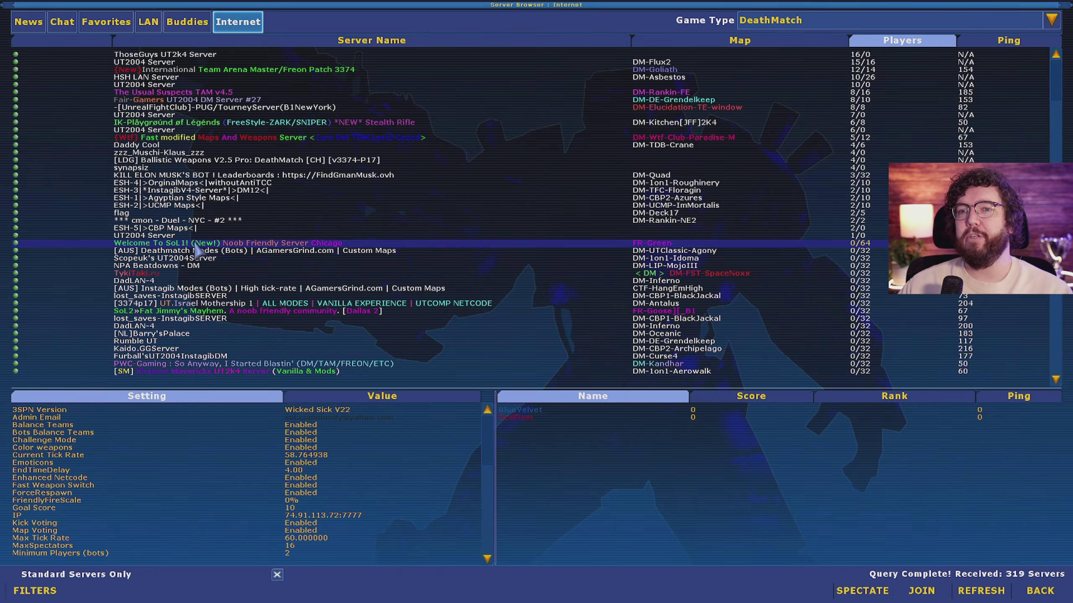
right_click(326, 250)
left_click(340, 351)
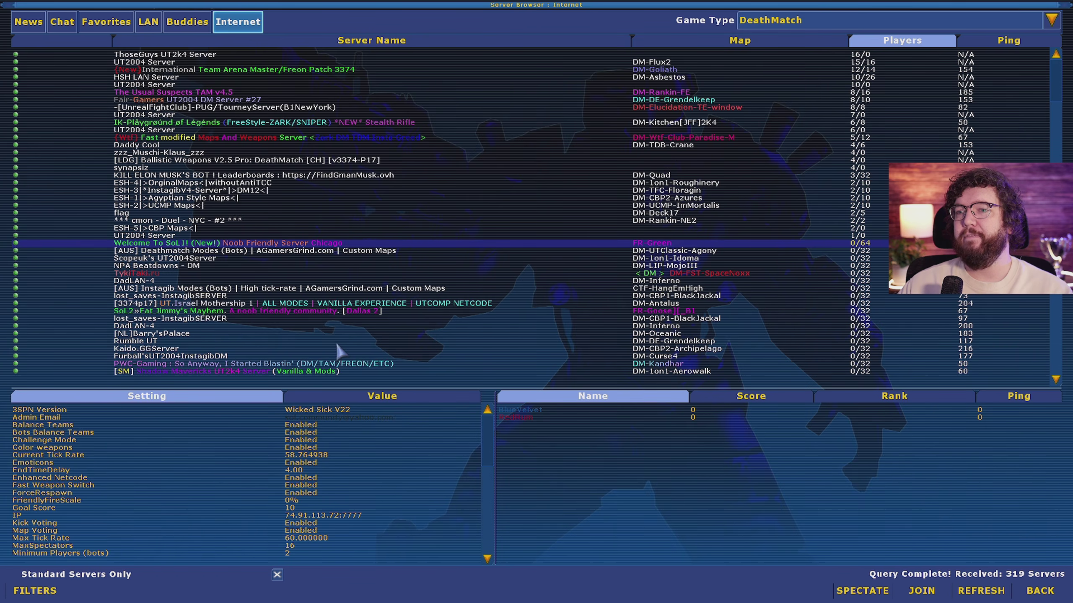
left_click(248, 63)
left_click(238, 69)
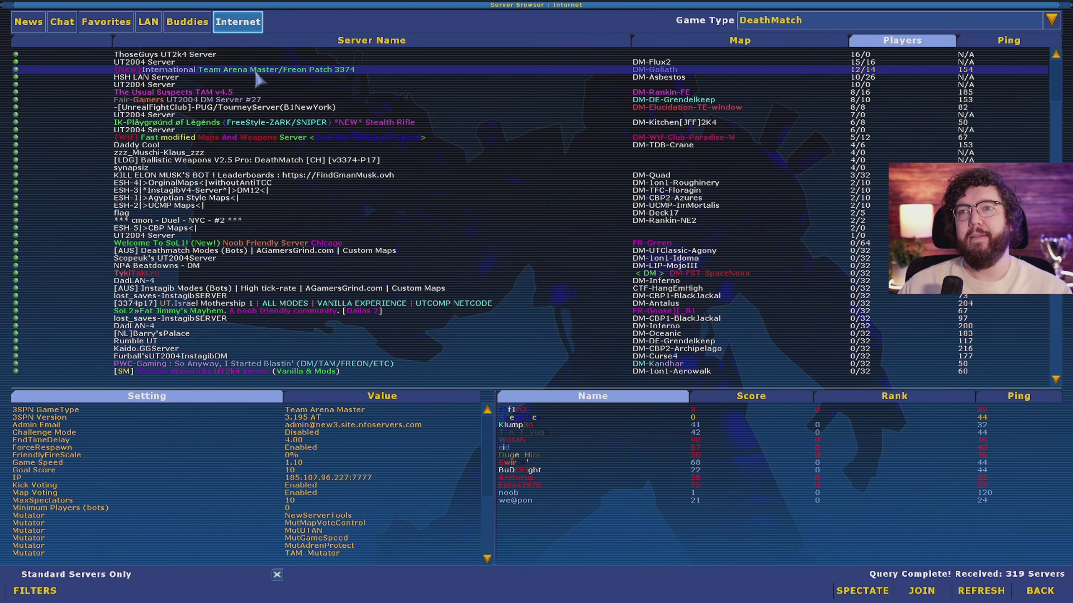
double_click(254, 69)
left_click(957, 66)
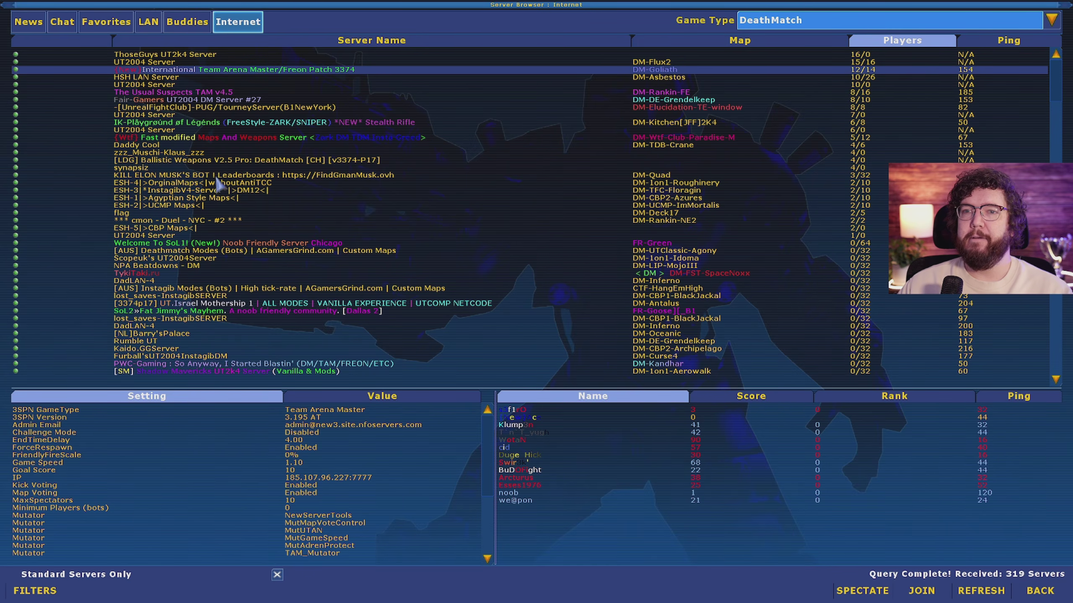
Step: Sort the 319-server list by Server Name and scroll through it
left_click(205, 244)
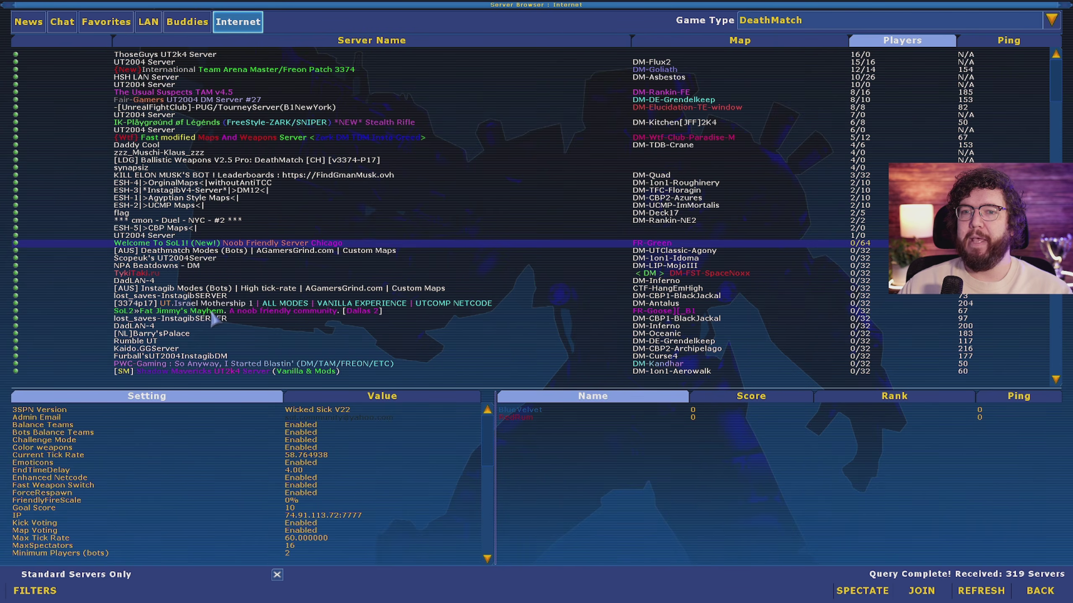
scroll(224, 321, "down", 3)
scroll(227, 311, "up", 3)
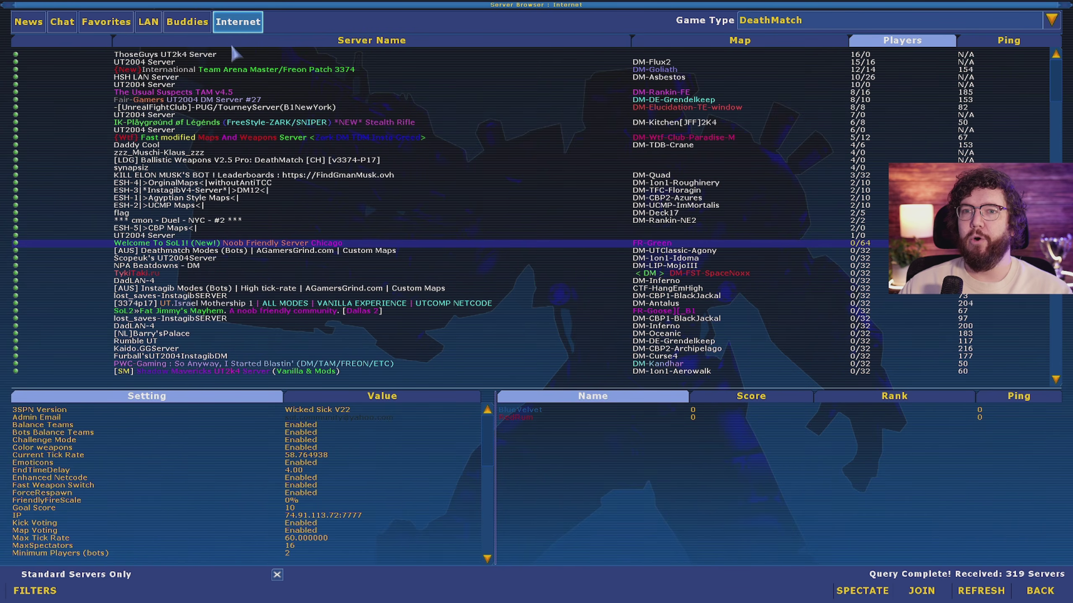
left_click(198, 41)
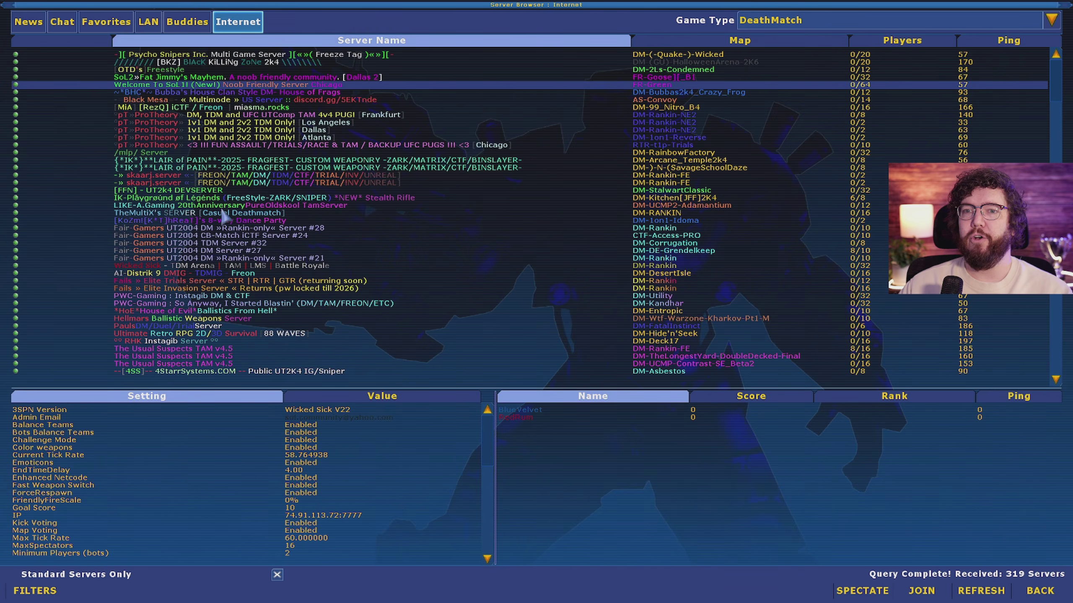
scroll(228, 218, "down", 15)
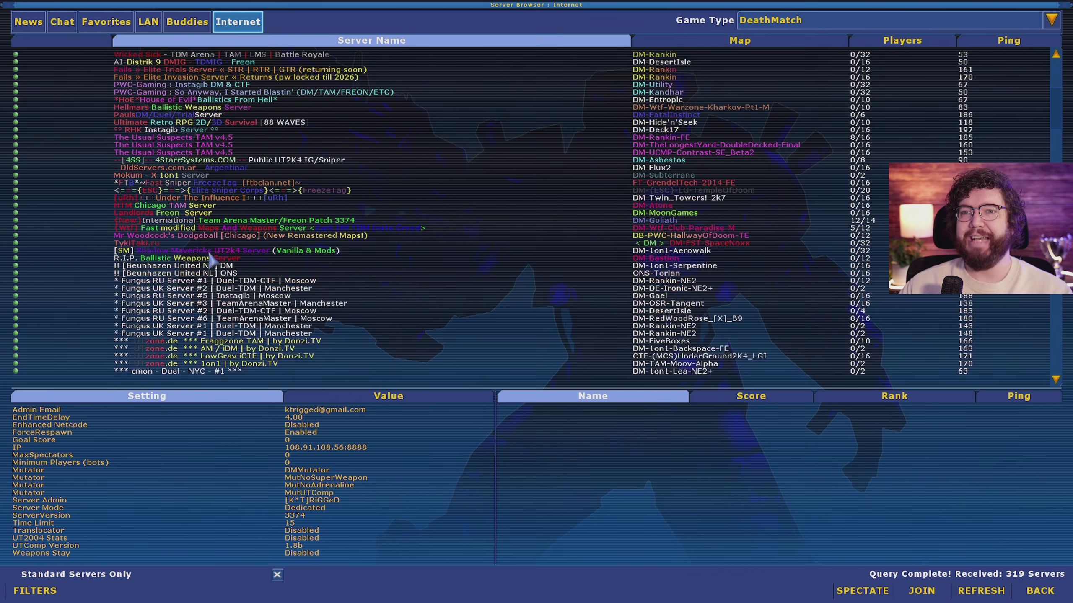
scroll(214, 235, "down", 14)
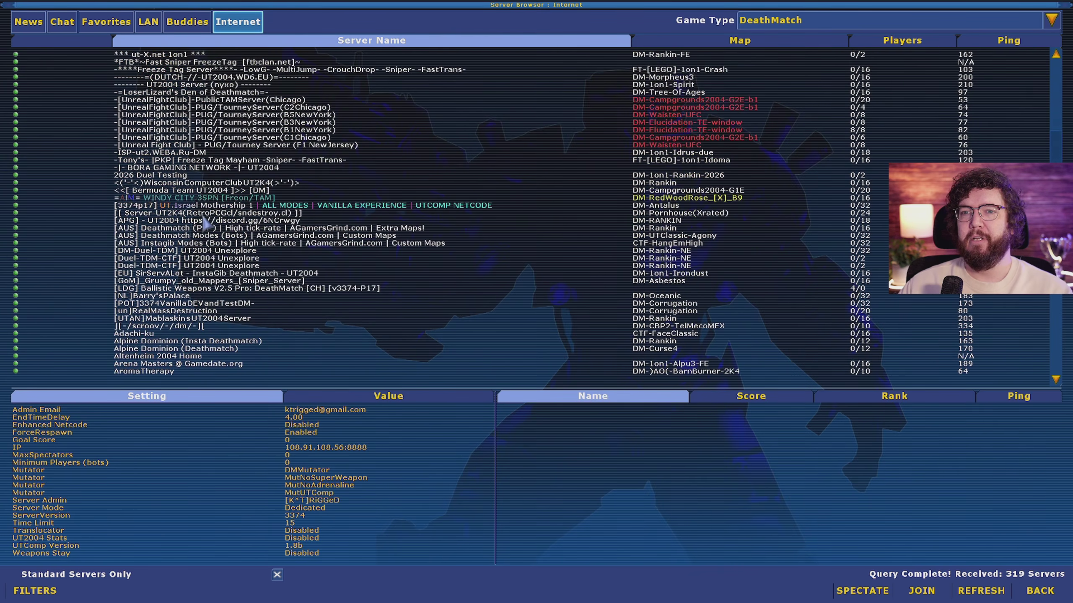
scroll(213, 217, "down", 15)
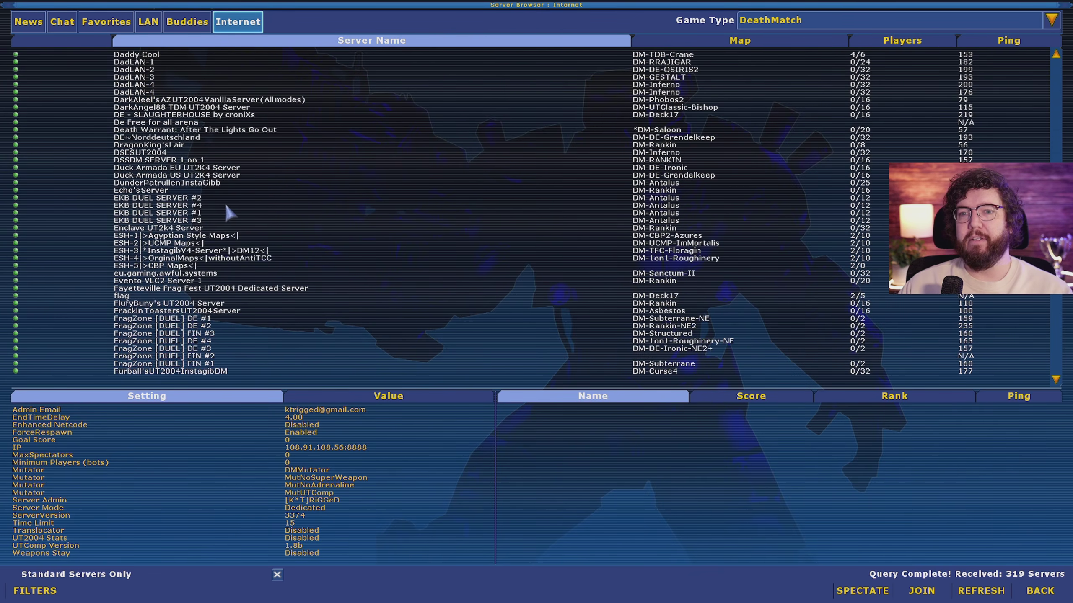
scroll(213, 186, "down", 14)
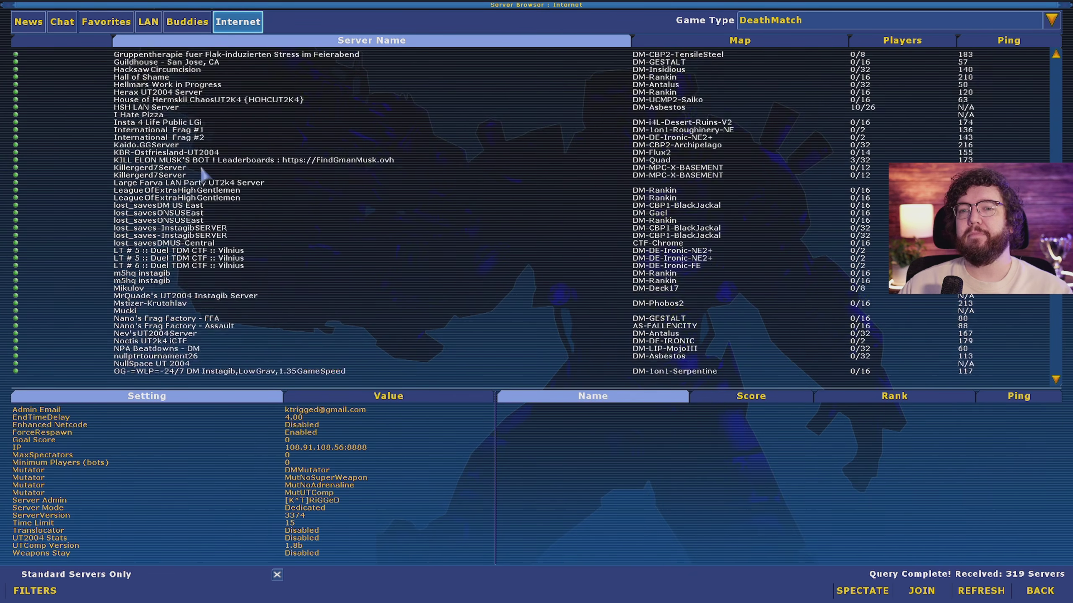
scroll(198, 183, "down", 13)
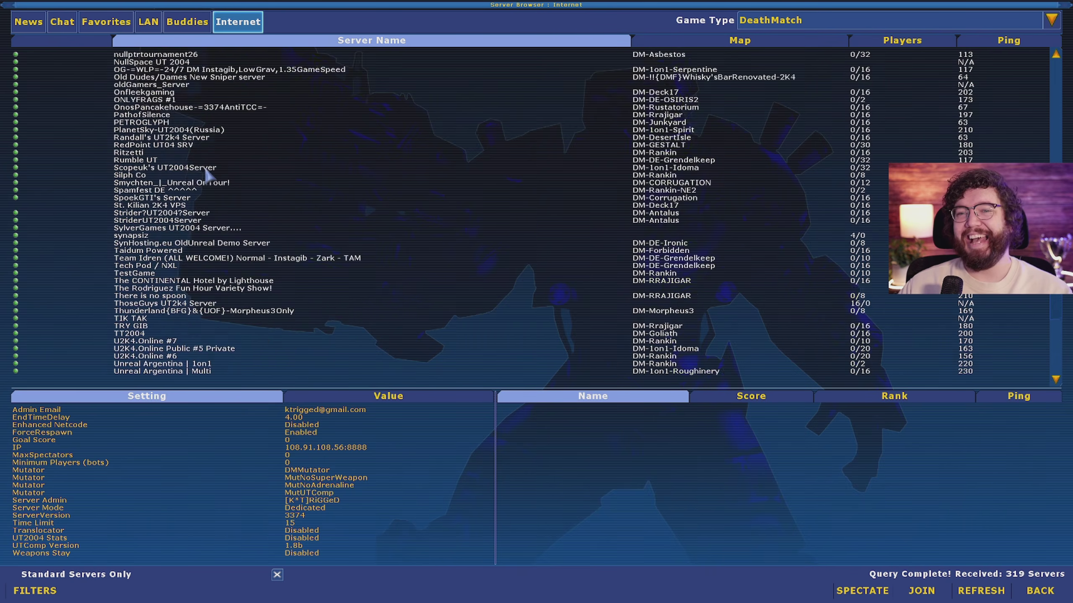
scroll(210, 150, "down", 2)
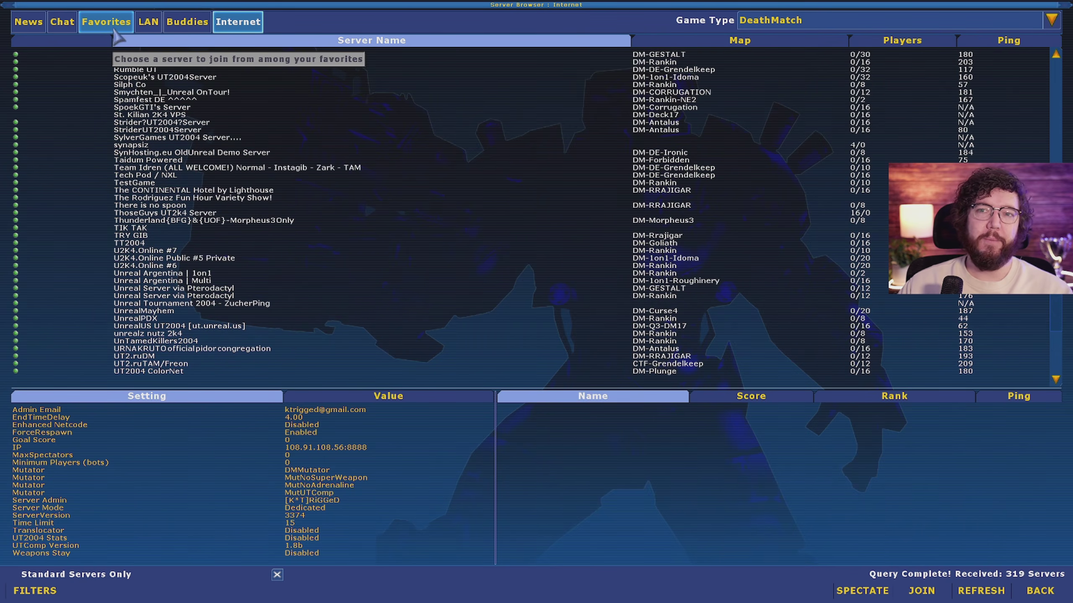
left_click(101, 23)
Step: Disconnect from the current match via the in-game menu
left_click(237, 21)
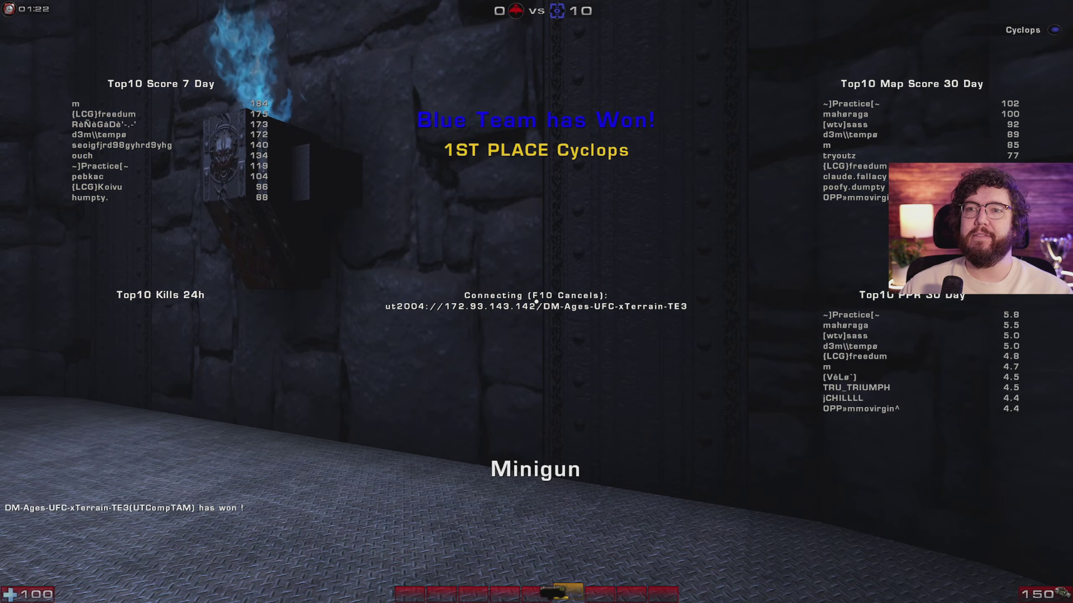
key("Escape")
left_click(524, 435)
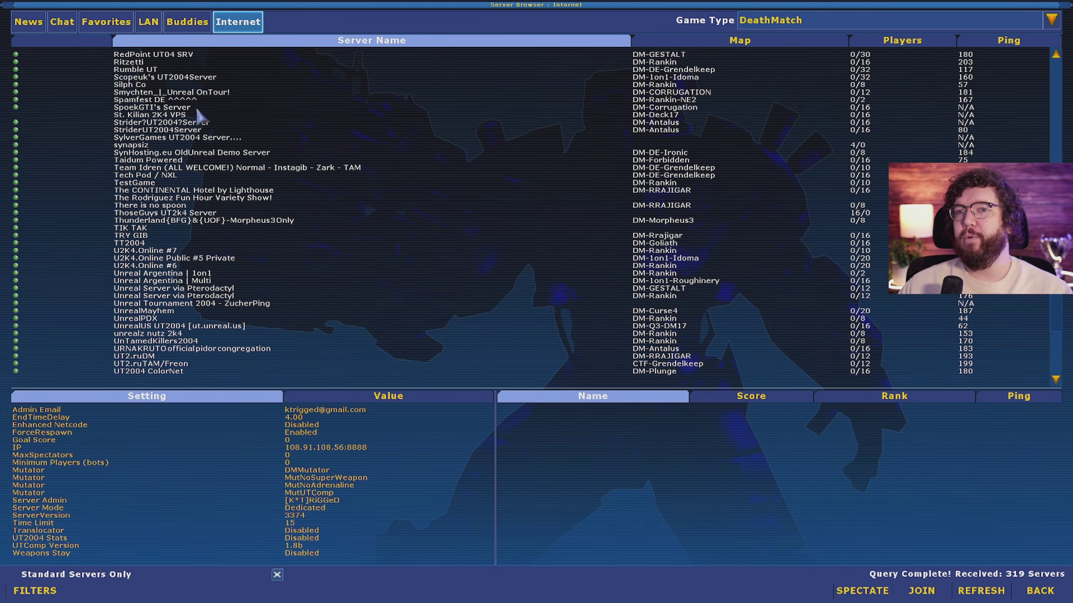
Step: Copy the Welcome To SoL1! favorite's server address, then bring up the console
left_click(105, 21)
left_click(174, 60)
right_click(174, 60)
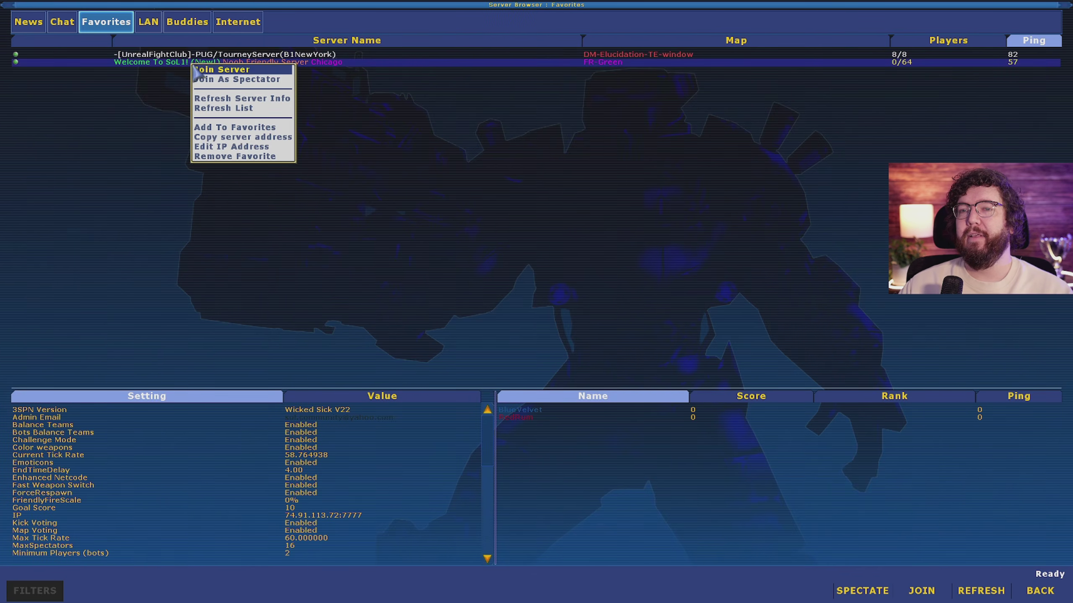
left_click(154, 64)
right_click(184, 63)
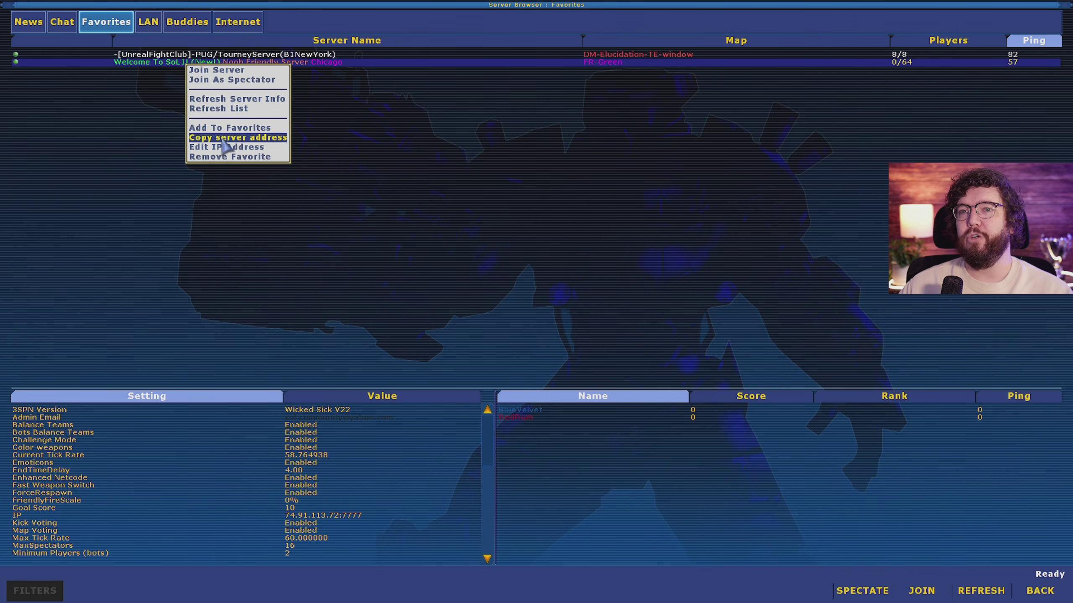
left_click(252, 138)
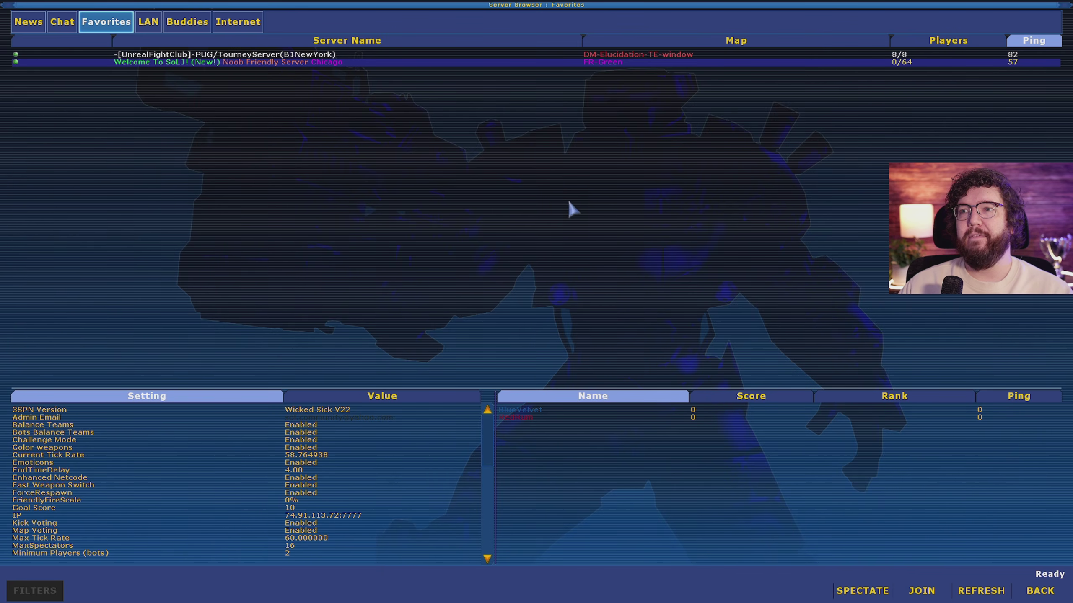
key("grave")
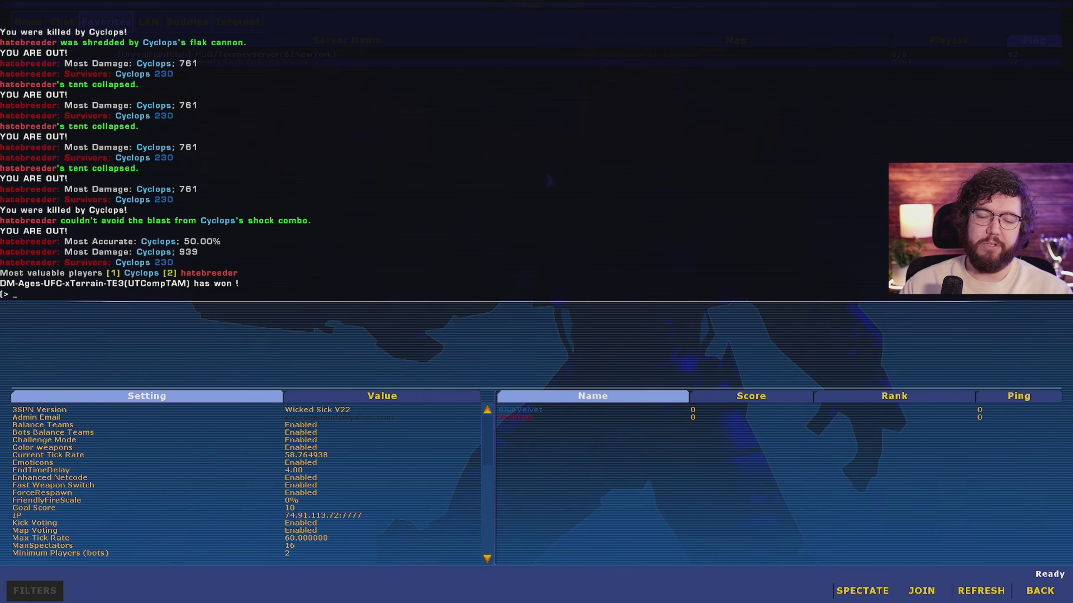
Step: Run 'open' with the pasted 74.91.113.72:7777 address and enter the Slice of Life lobby
type("open")
key("ctrl+v")
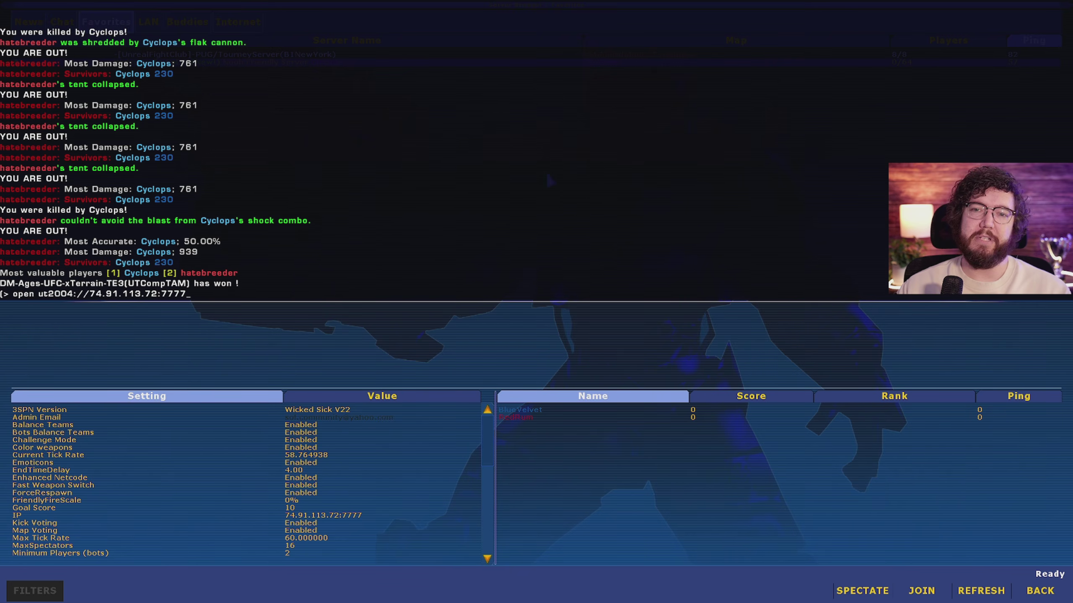
key("Return")
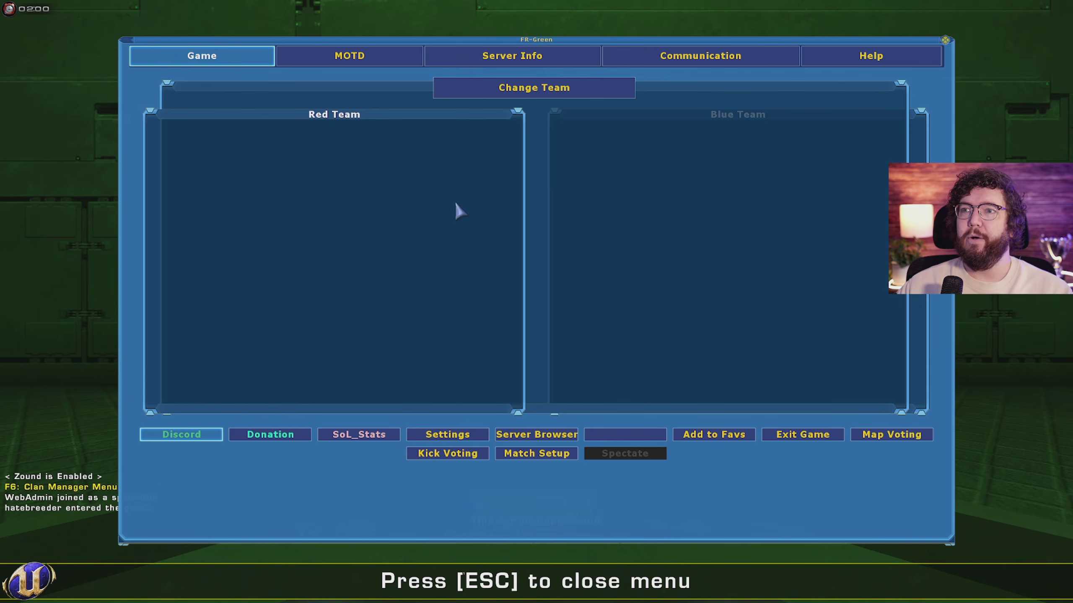
key("Escape")
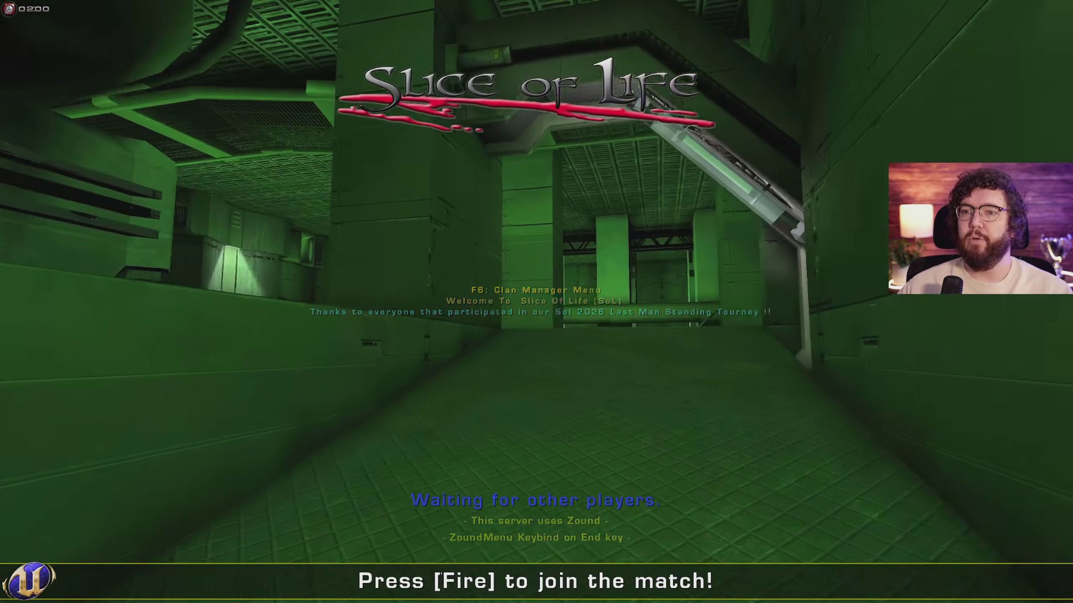
key("Escape")
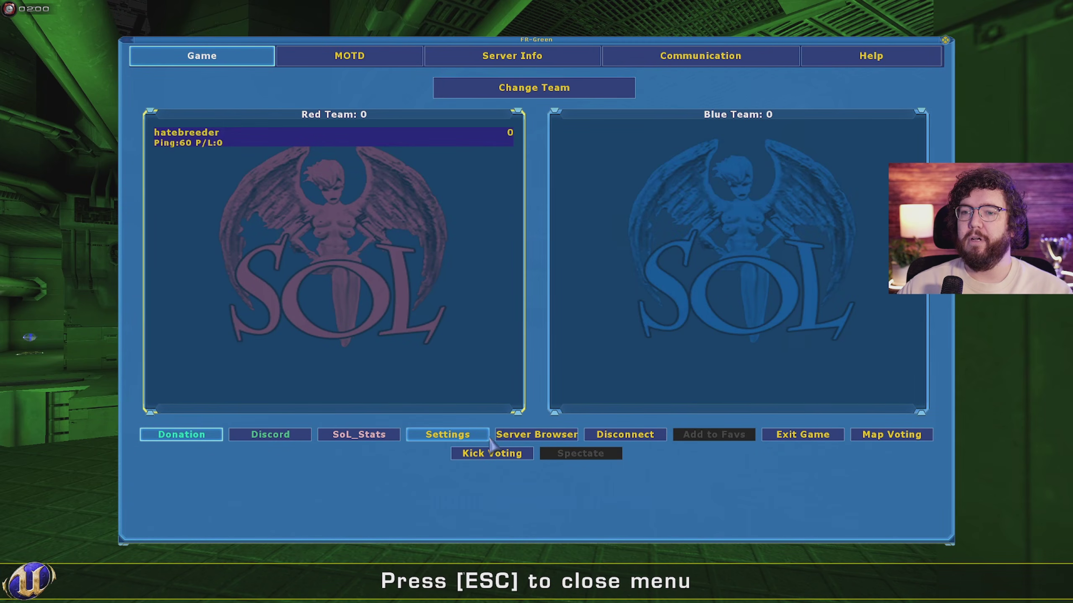
key("Escape")
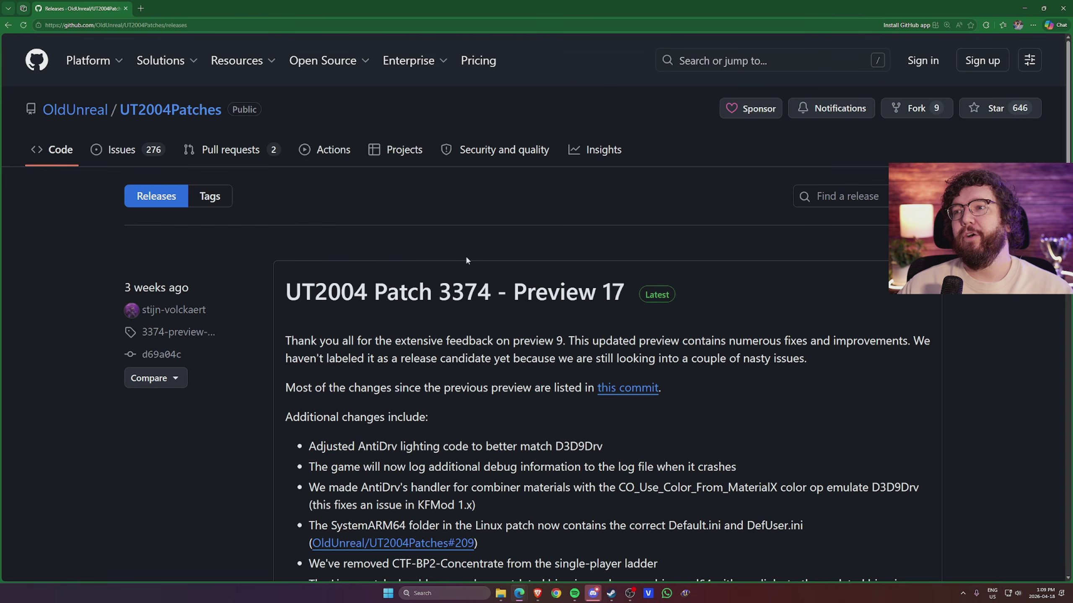
Step: Download the Windows .zip of Patch 3374 Preview 17 from Assets and open it
scroll(480, 338, "down", 15)
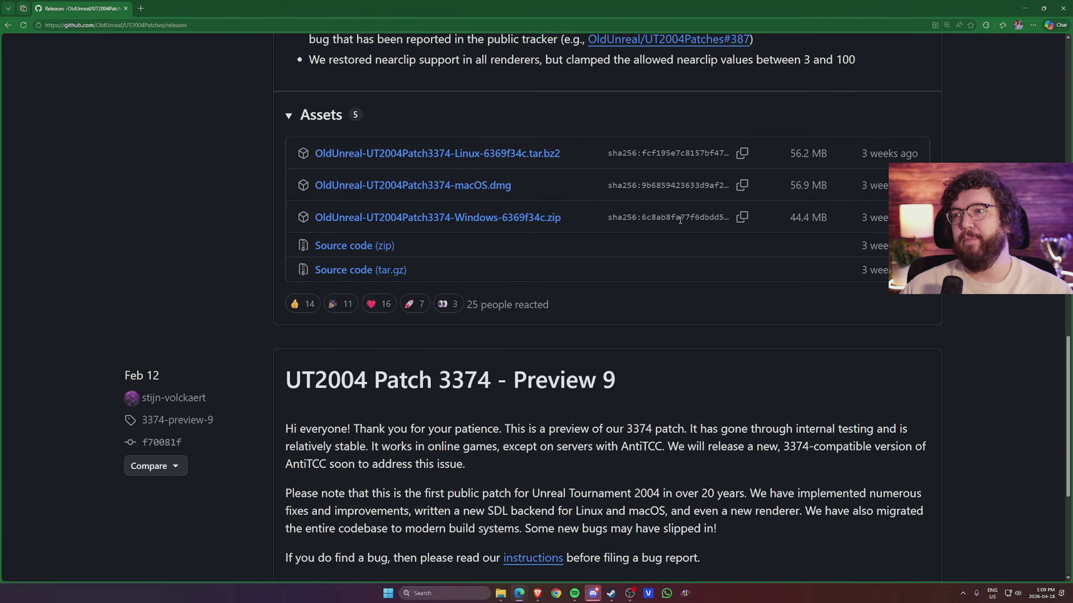
left_click(512, 216)
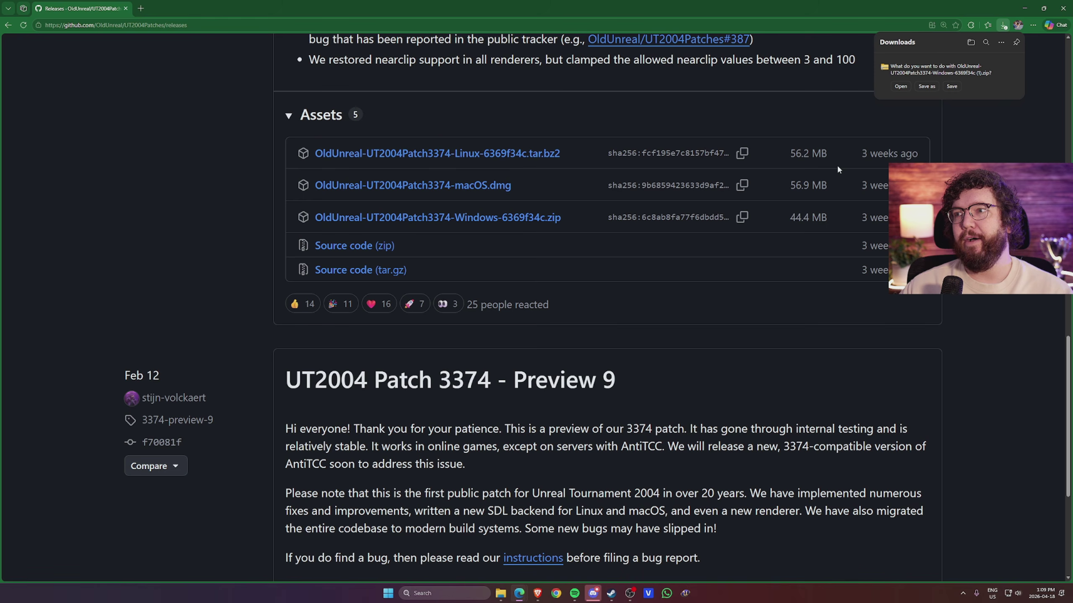
left_click(951, 87)
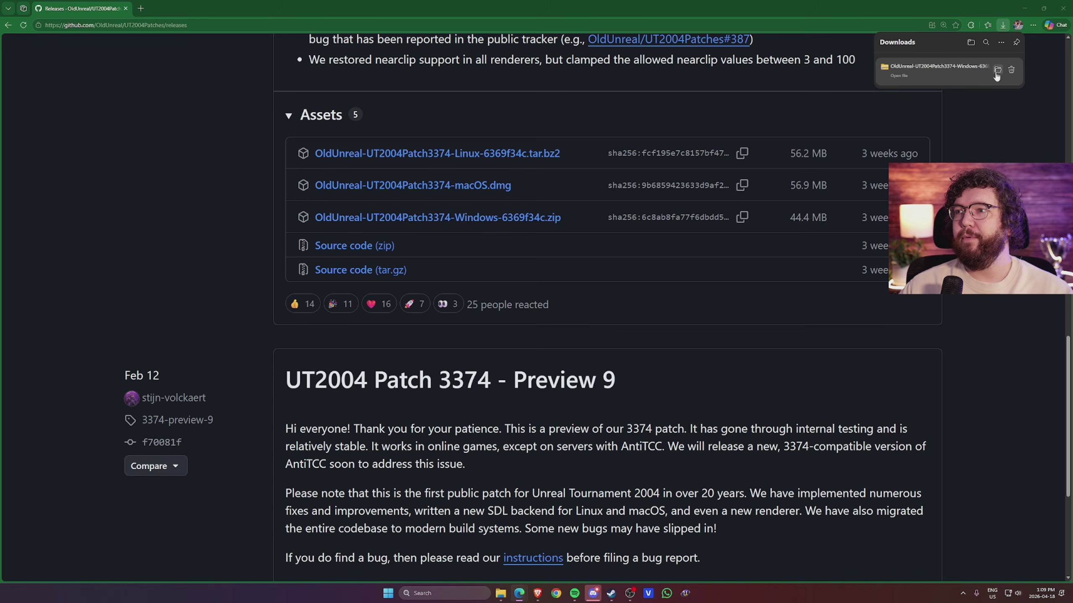
left_click(997, 75)
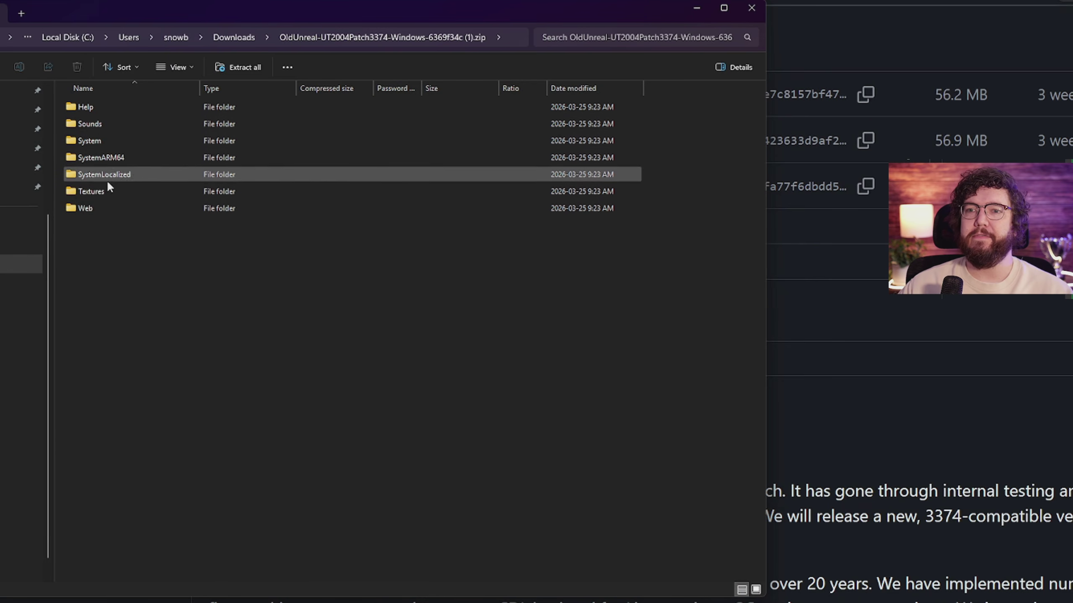
Step: Copy all seven folders from the OldUnreal 3374 patch zip
left_click_drag(145, 260, 99, 110)
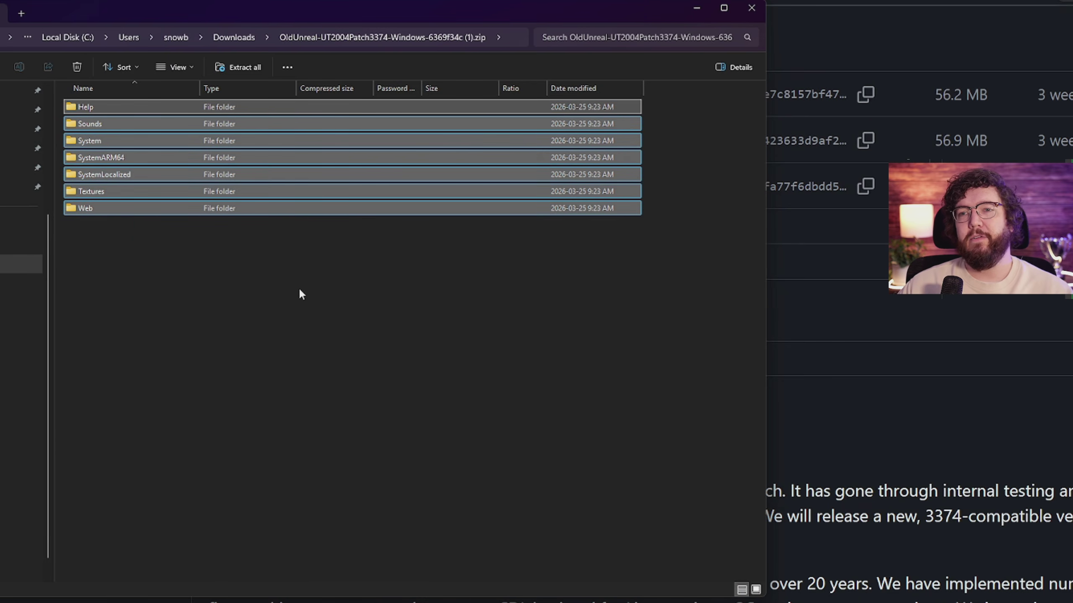
right_click(110, 174)
left_click(149, 232)
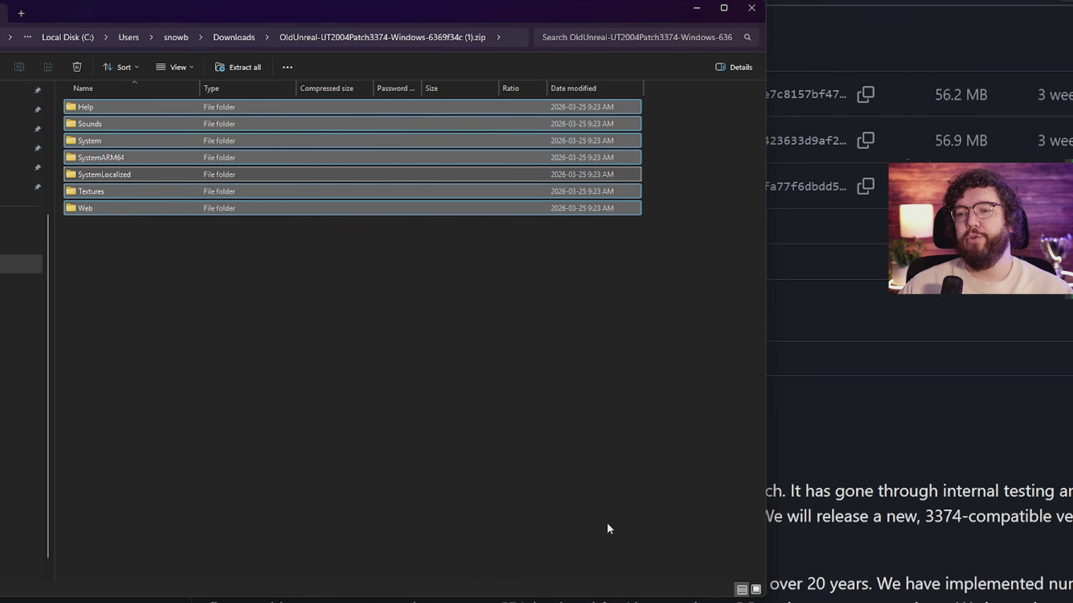
Step: Minimize the browser and move the patch zip window up and to the right
left_click(1069, 1)
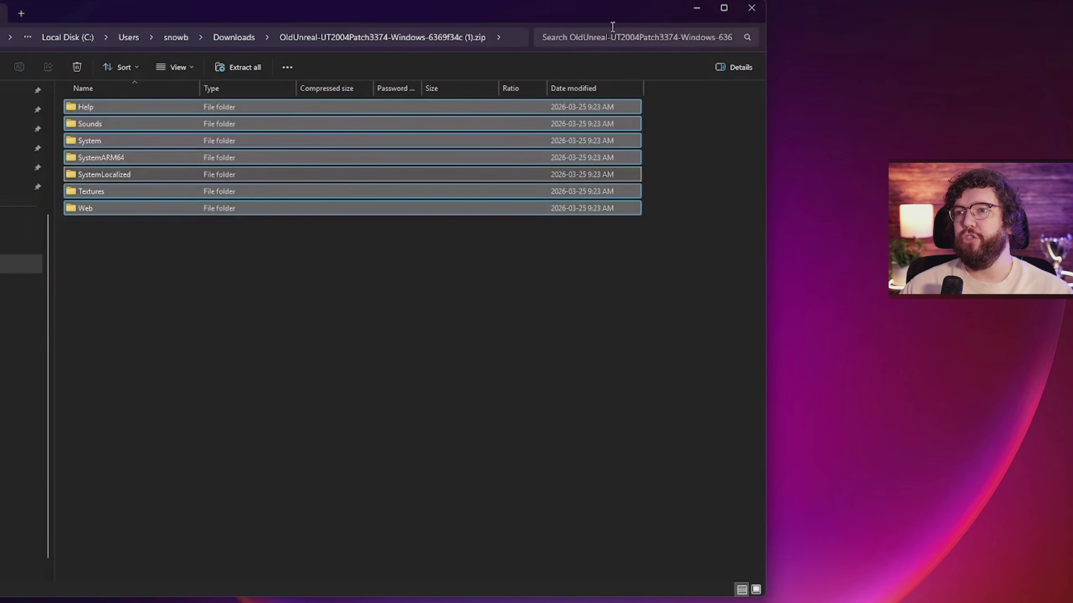
left_click_drag(591, 18, 919, 2)
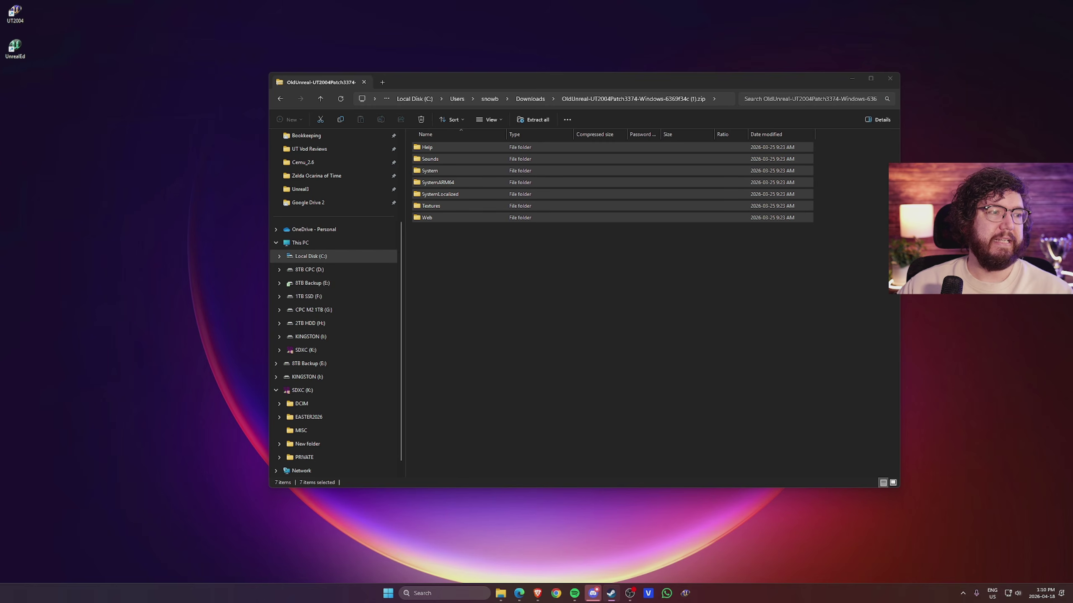
left_click_drag(588, 82, 733, 42)
Step: From the Steam library, open Unreal Tournament 2004's local files through Manage > Browse local files
left_click(350, 138)
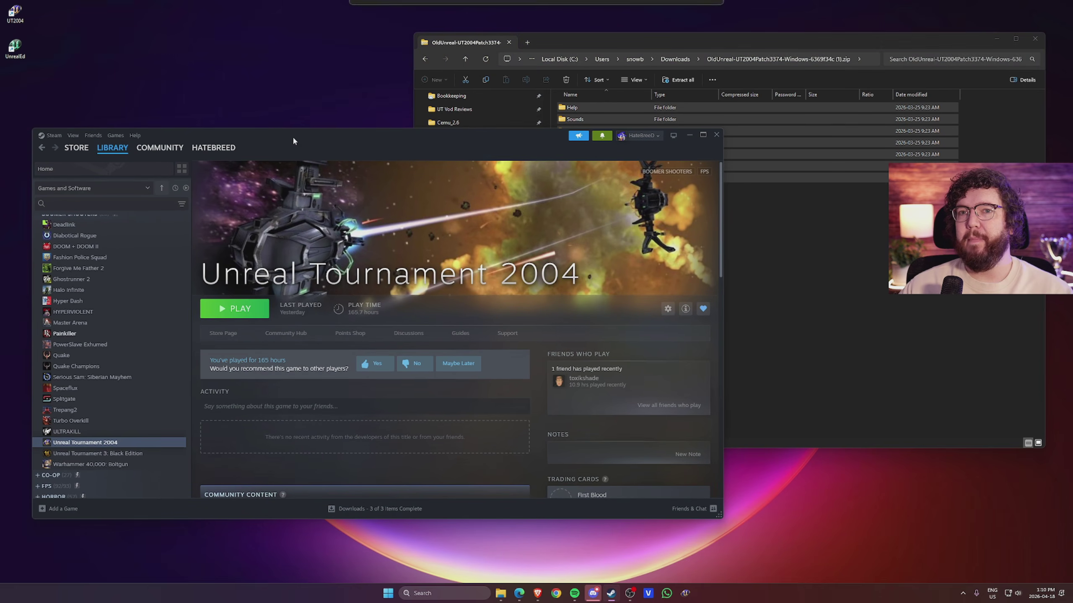
right_click(113, 446)
mouse_move(145, 424)
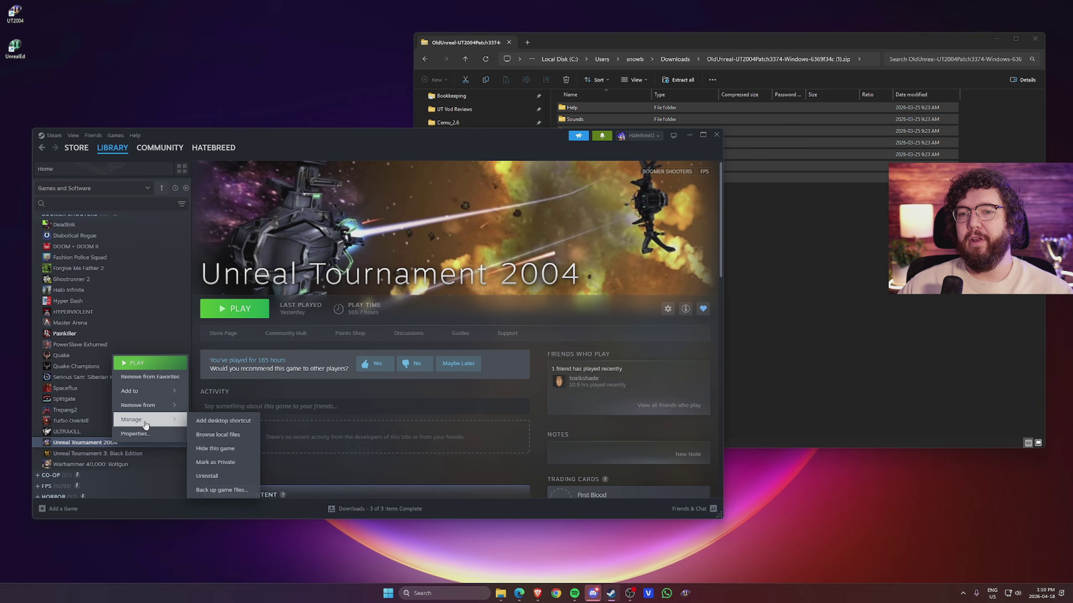
left_click(221, 436)
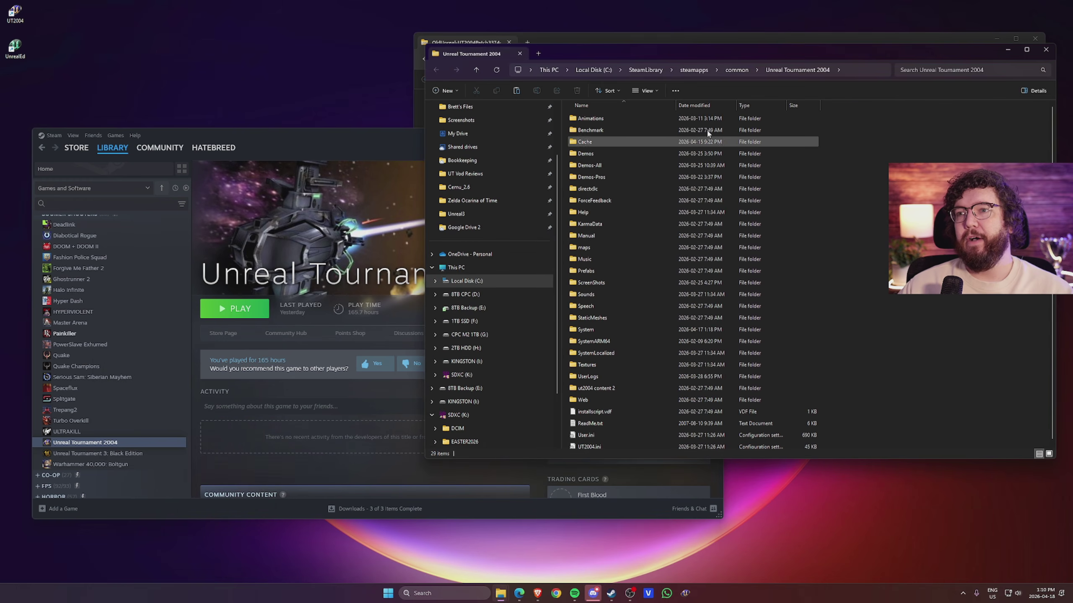
Step: Paste the seven patch folders into the Unreal Tournament 2004 install folder
left_click_drag(607, 59, 243, 140)
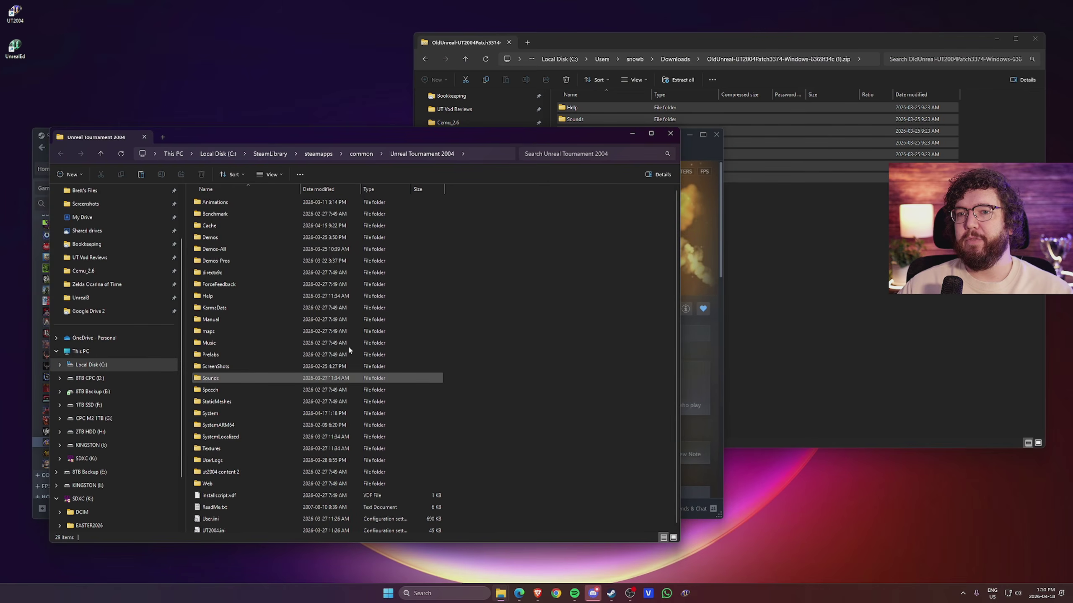
left_click(854, 343)
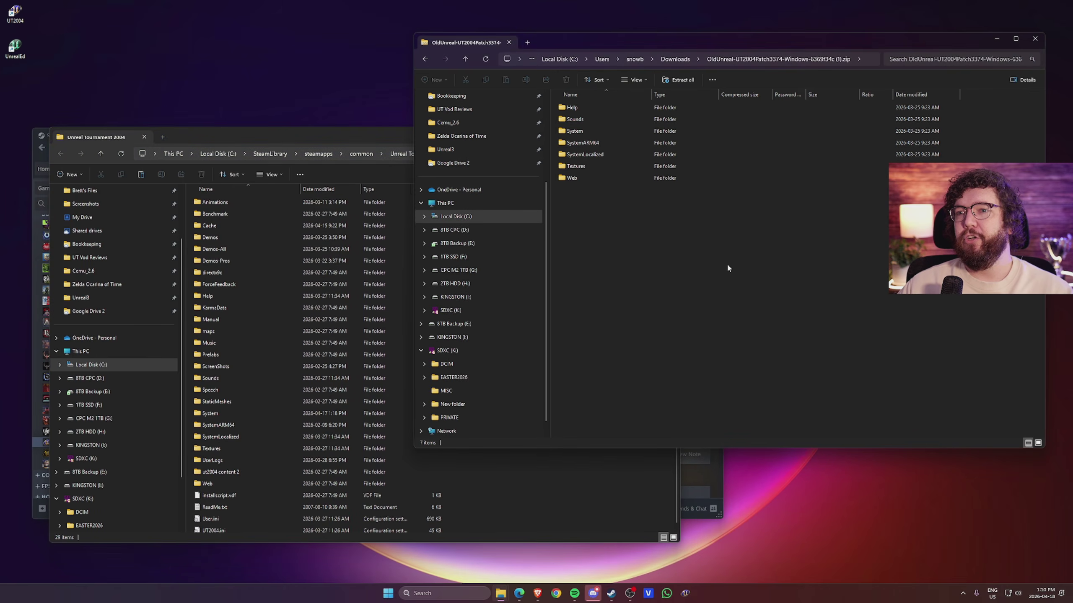
left_click_drag(789, 291, 568, 104)
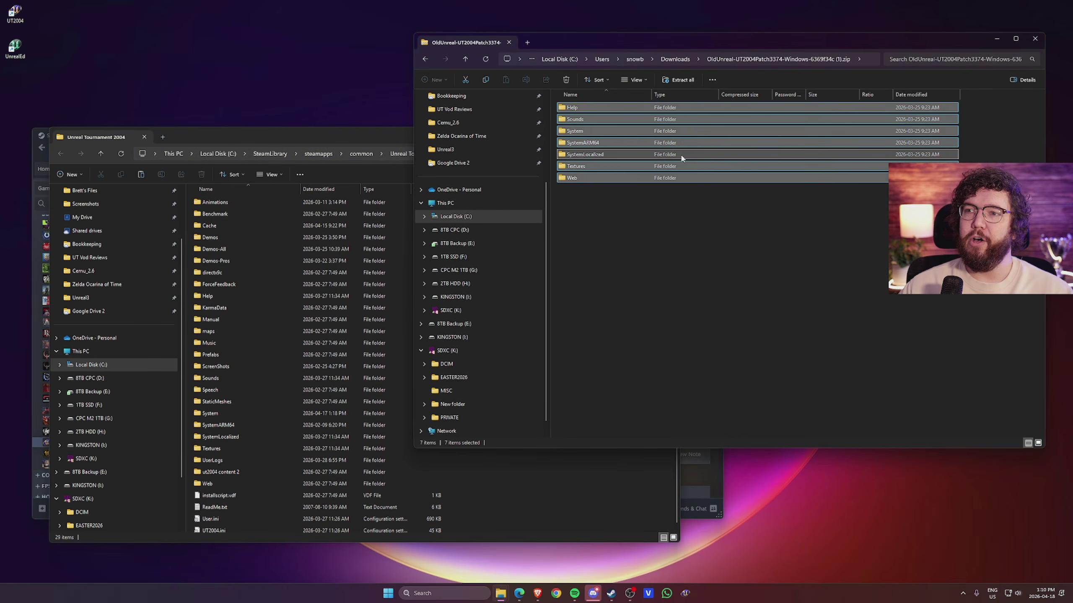
left_click(534, 484)
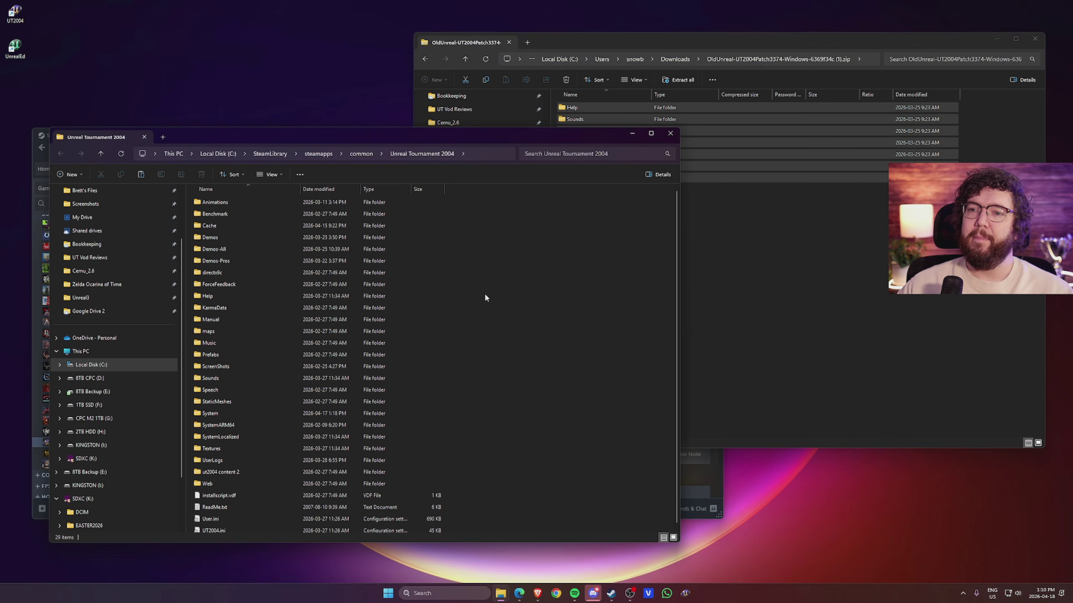
right_click(538, 316)
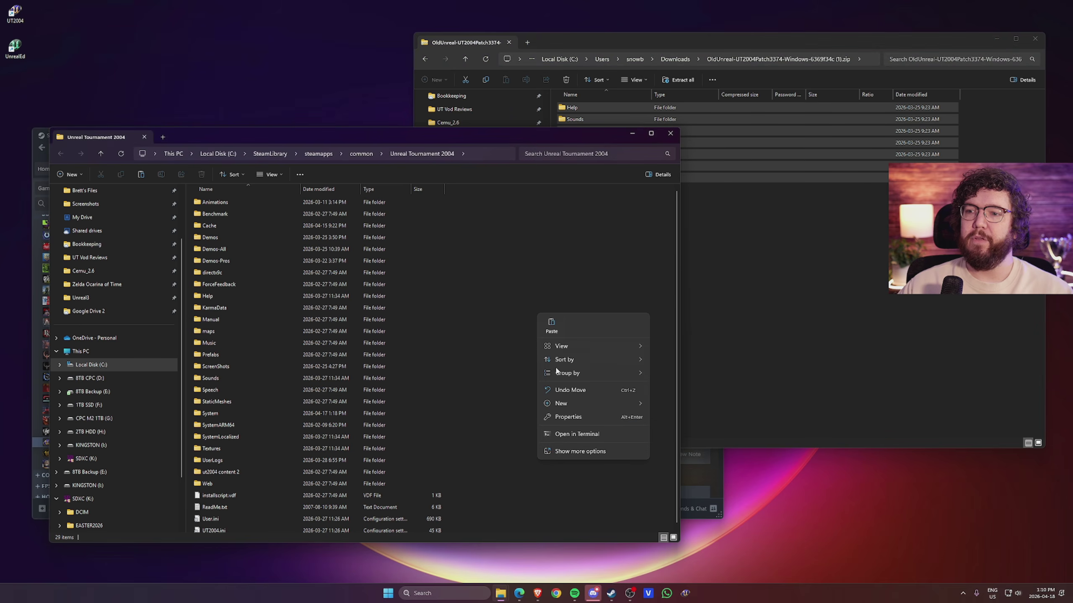
left_click(552, 330)
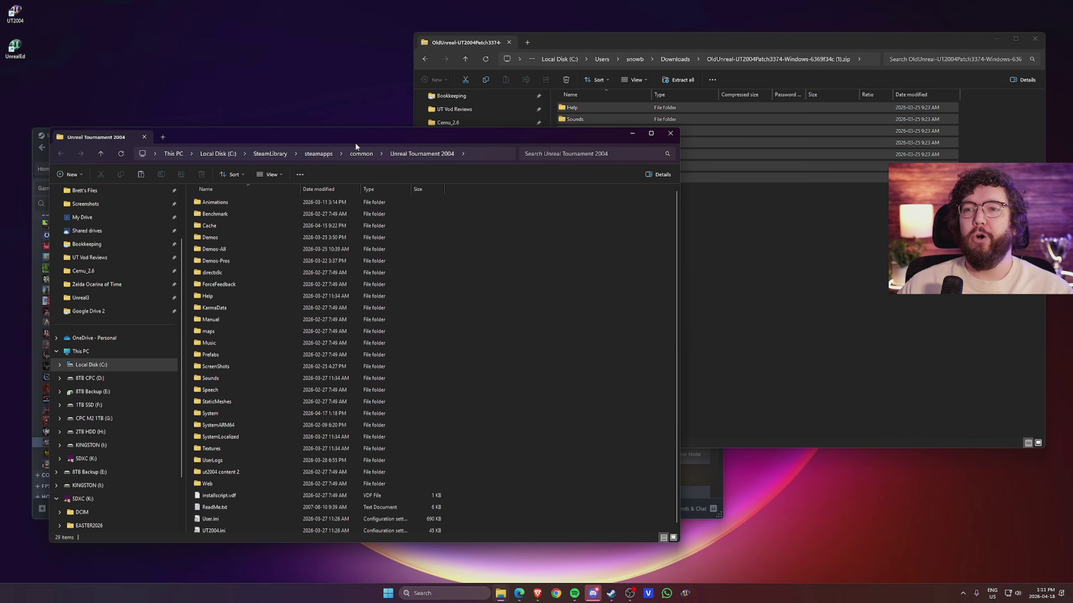
Step: Rearrange the Explorer windows so the System folder window is in front
left_click_drag(354, 141, 392, 125)
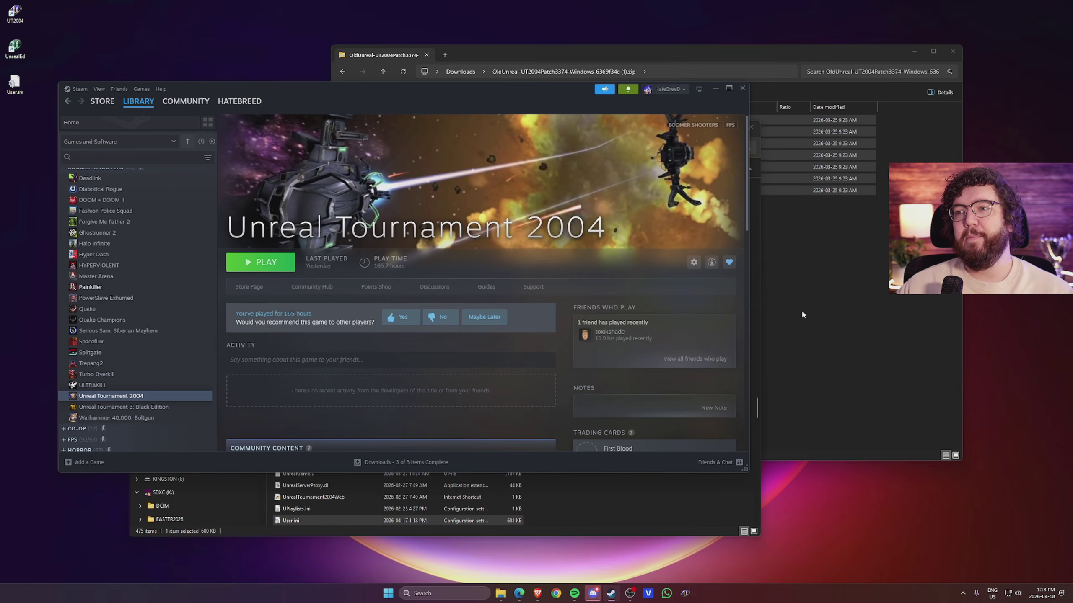
left_click(802, 314)
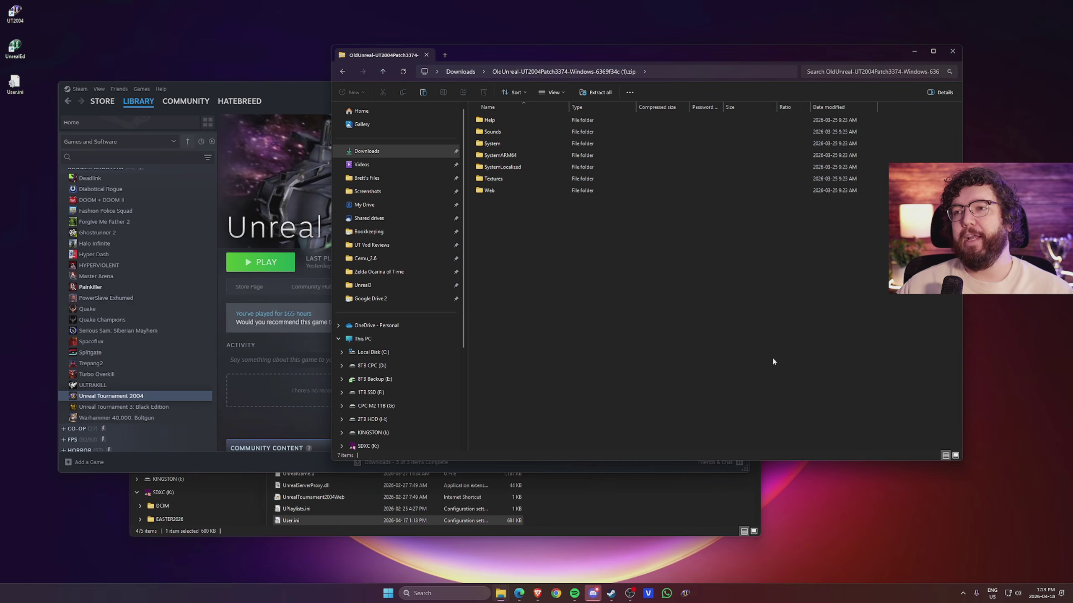
left_click(657, 505)
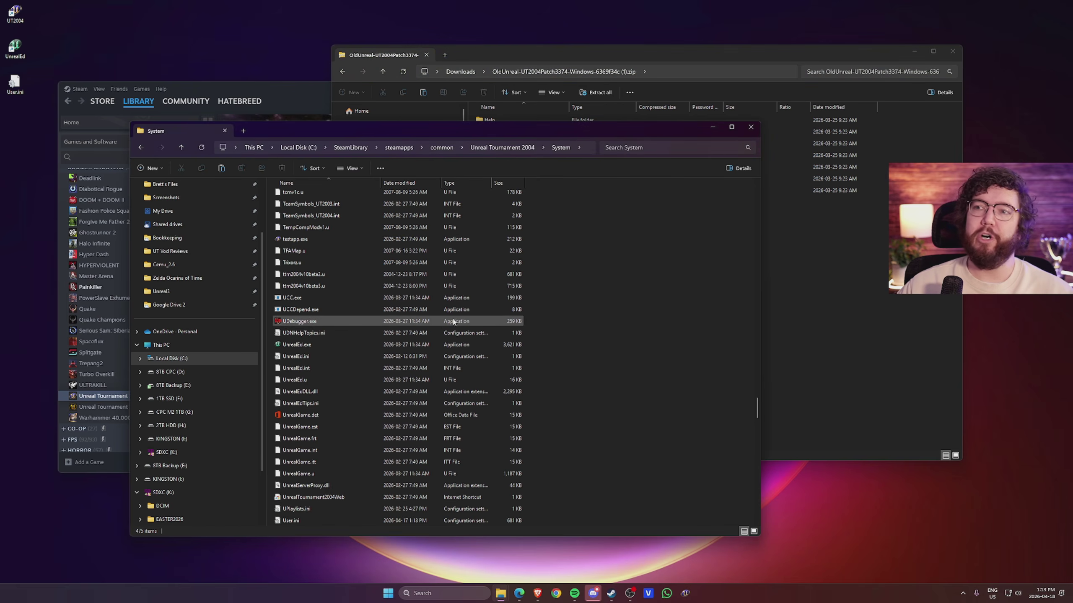
left_click(786, 247)
key("alt+Tab")
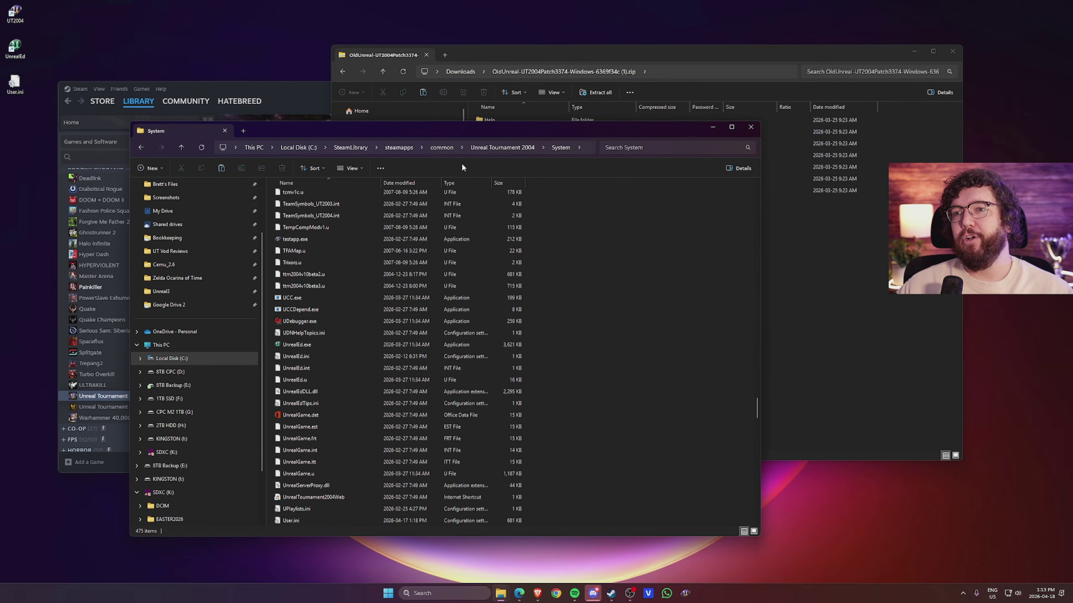